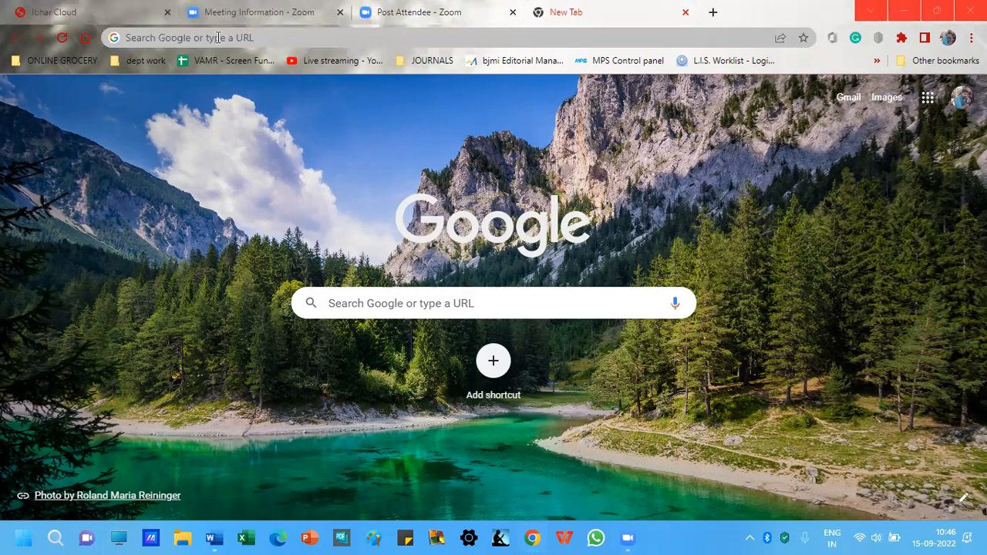
Step: Open the ibharcloud.com website
{"action": "left_click", "coordinate": [218, 38]}
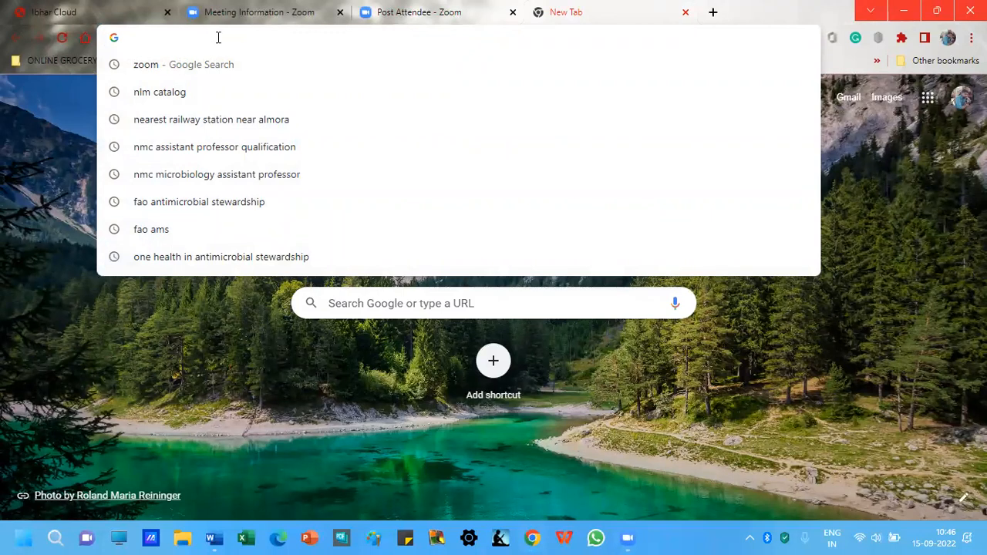
{"action": "type", "text": "ib"}
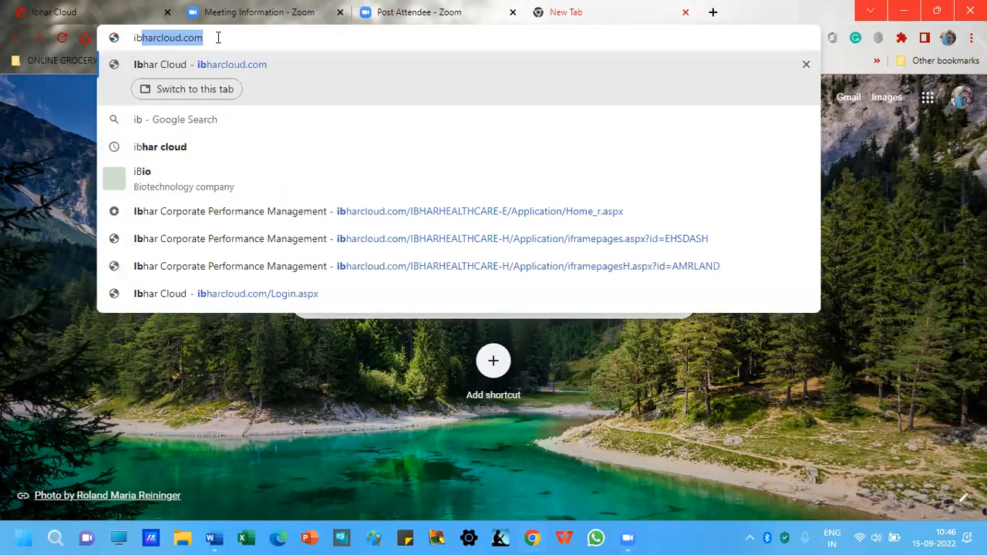
{"action": "type", "text": "har"}
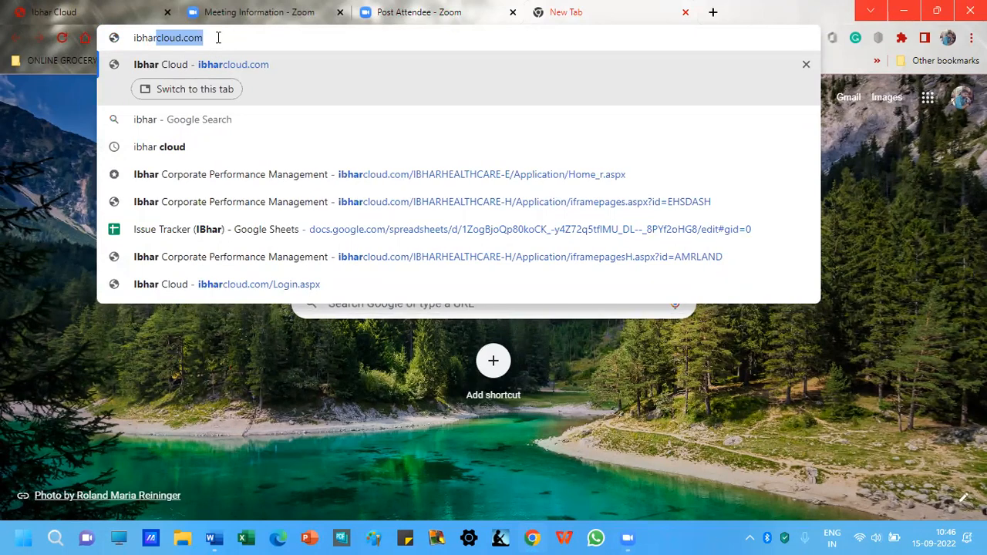
{"action": "type", "text": "cloud."}
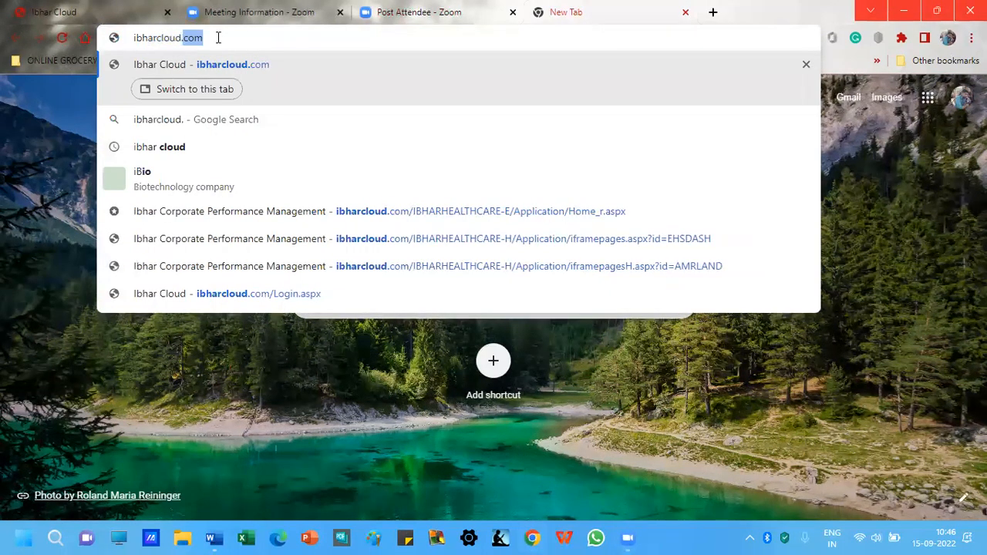
{"action": "type", "text": "com"}
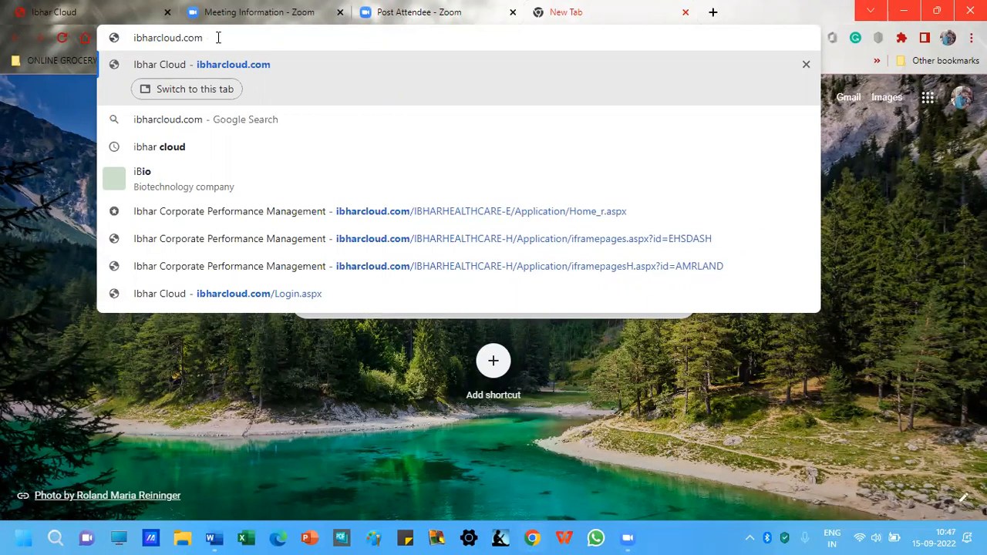
{"action": "key", "text": "Return"}
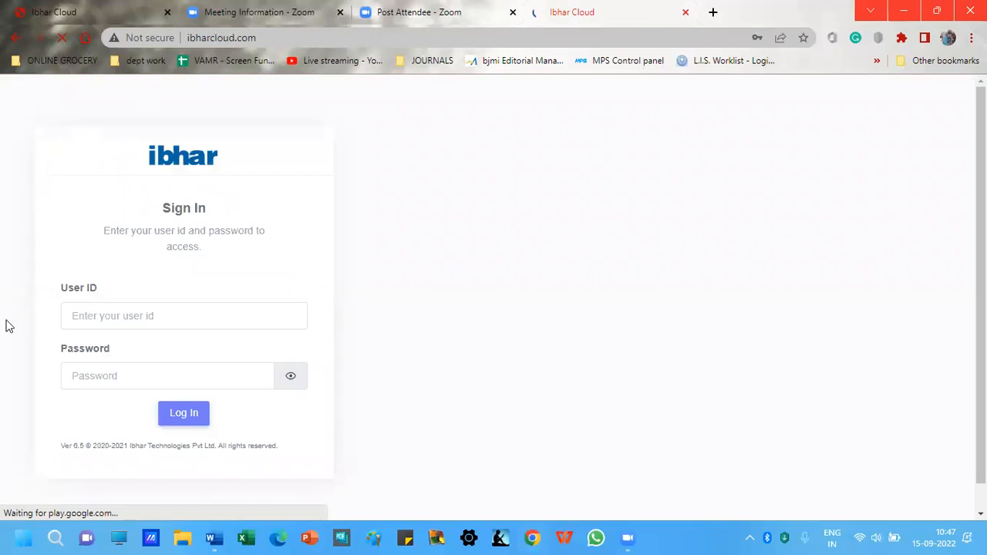
Step: Sign in with a saved user ID and password, and close the Settings pane
{"action": "left_click", "coordinate": [96, 317]}
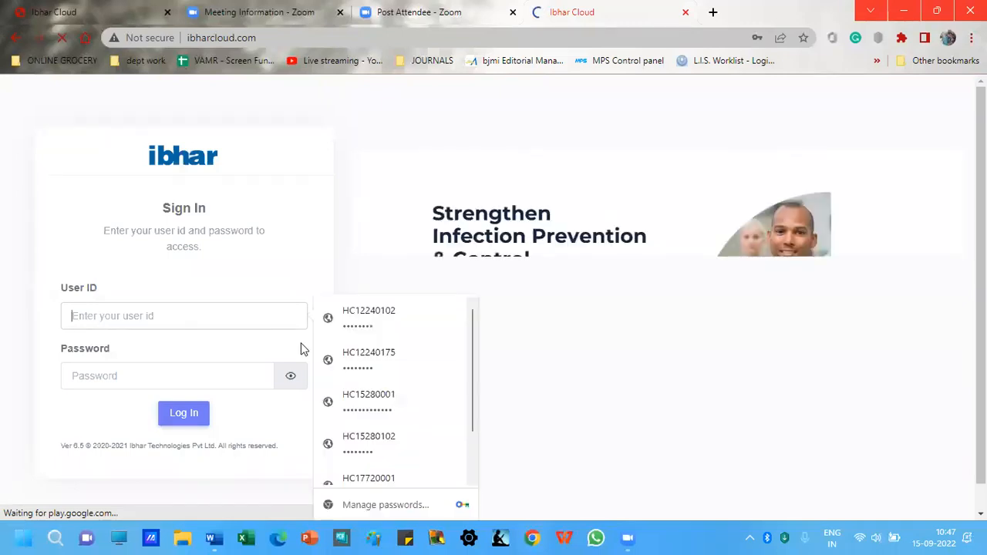
{"action": "left_click", "coordinate": [377, 478]}
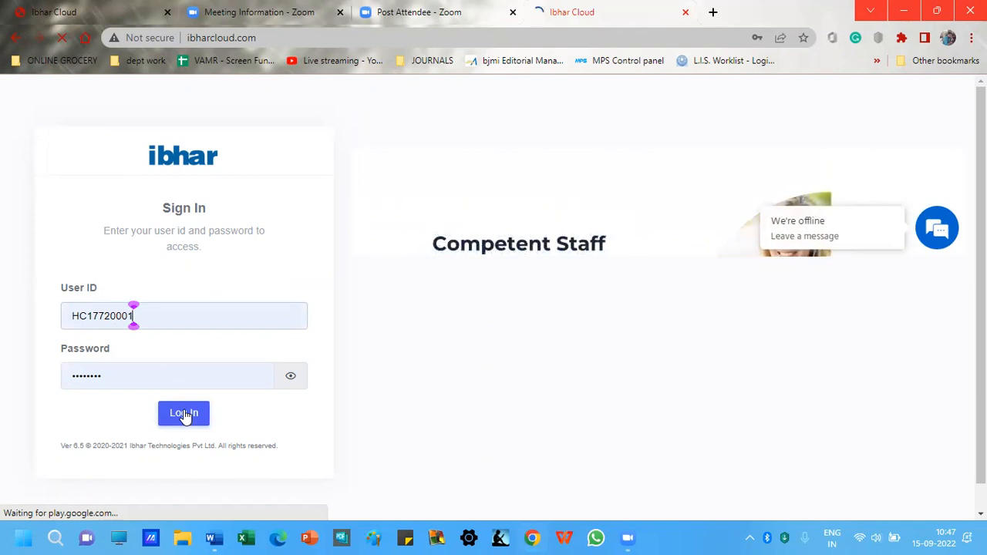
{"action": "left_click", "coordinate": [185, 417]}
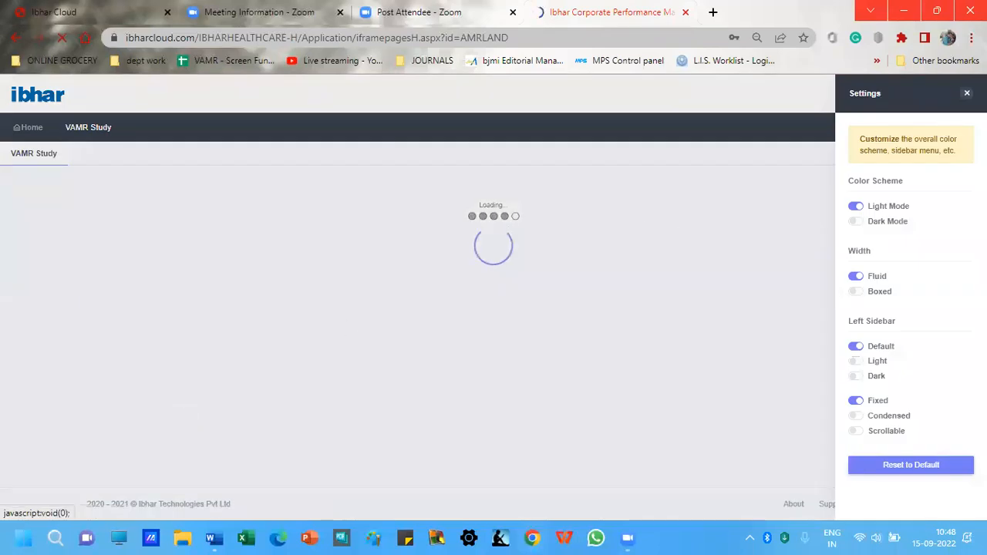
{"action": "left_click", "coordinate": [967, 93]}
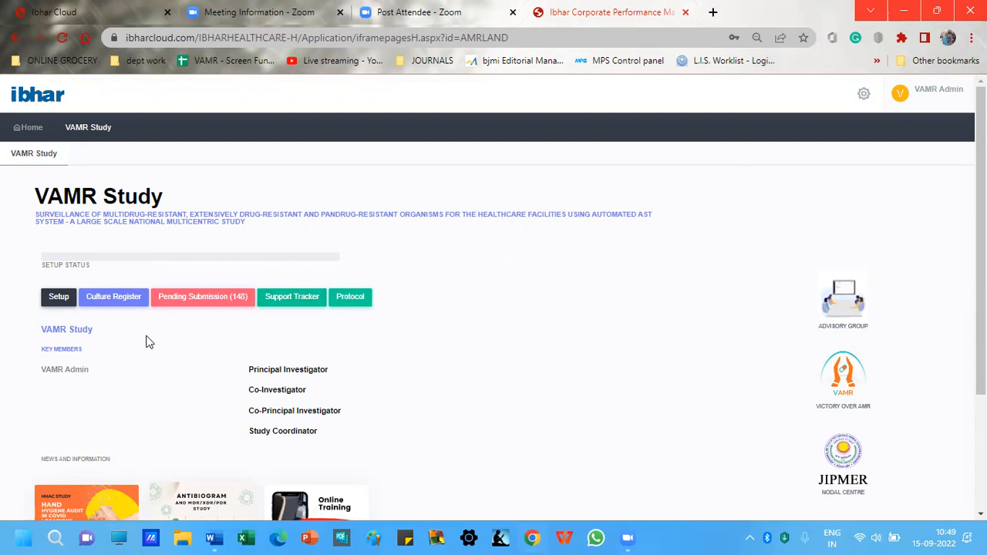
Step: View the AMR setup page of the VAMR Study and close it
{"action": "left_click", "coordinate": [57, 299]}
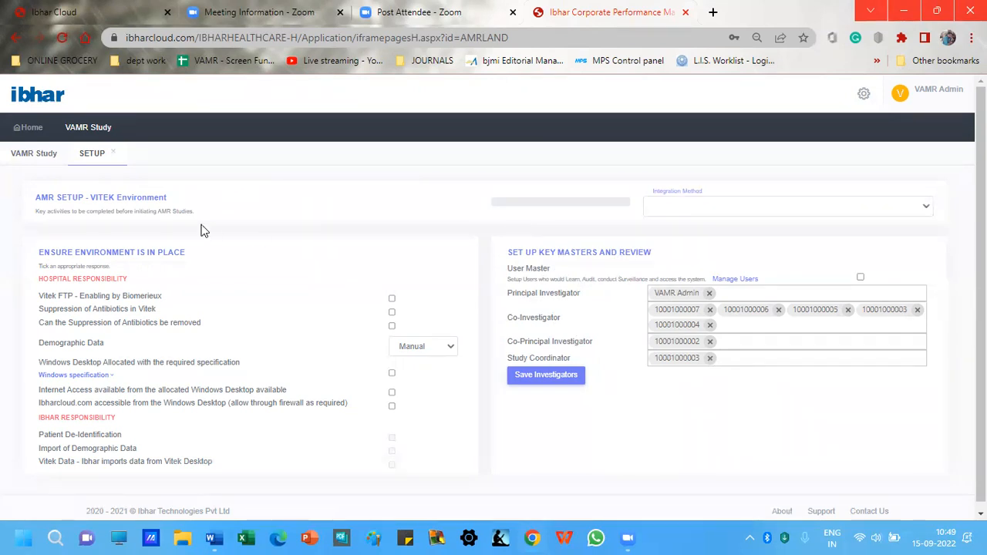
{"action": "left_click", "coordinate": [112, 154]}
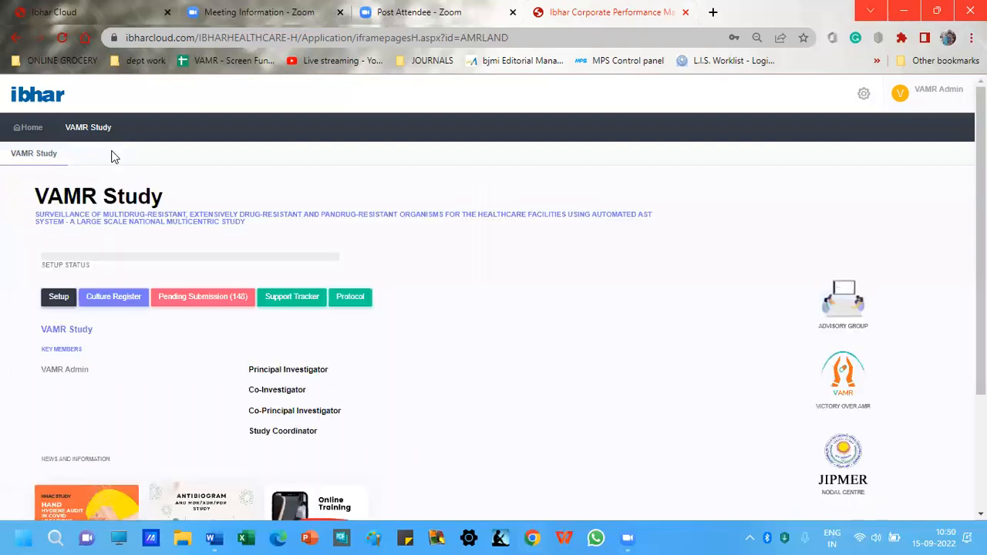
Step: Open the Culture Register of the VAMR Study and start a new entry
{"action": "left_click", "coordinate": [121, 301]}
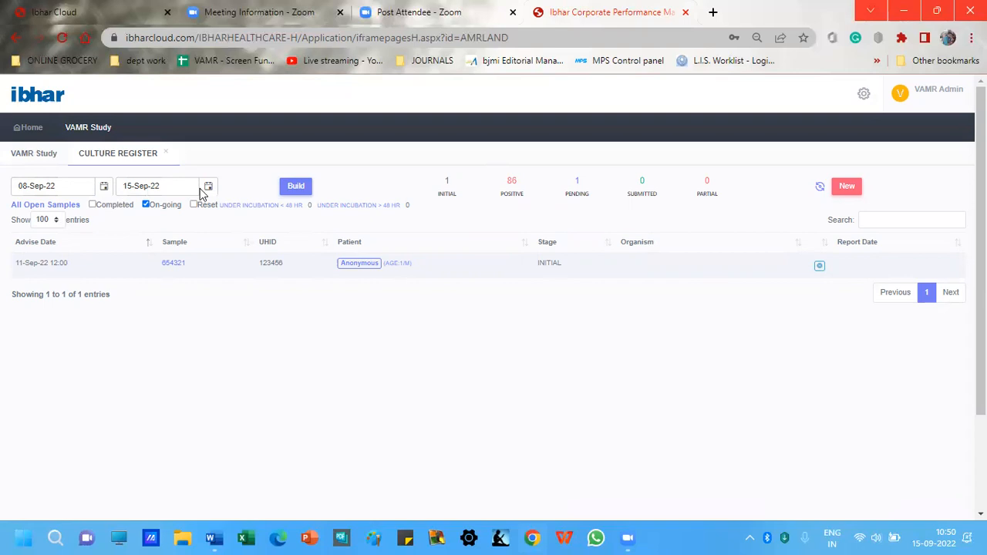
{"action": "left_click", "coordinate": [104, 187]}
{"action": "left_click", "coordinate": [847, 189]}
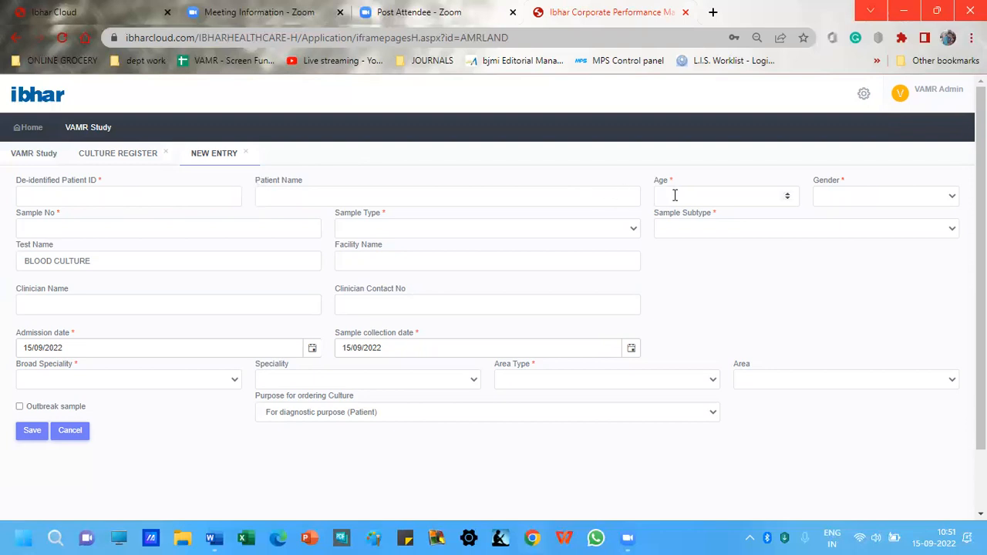
Step: Lower the age in the new entry to -1 and look at the De-identified Patient ID suggestions
{"action": "left_click", "coordinate": [787, 199]}
{"action": "left_click", "coordinate": [198, 197]}
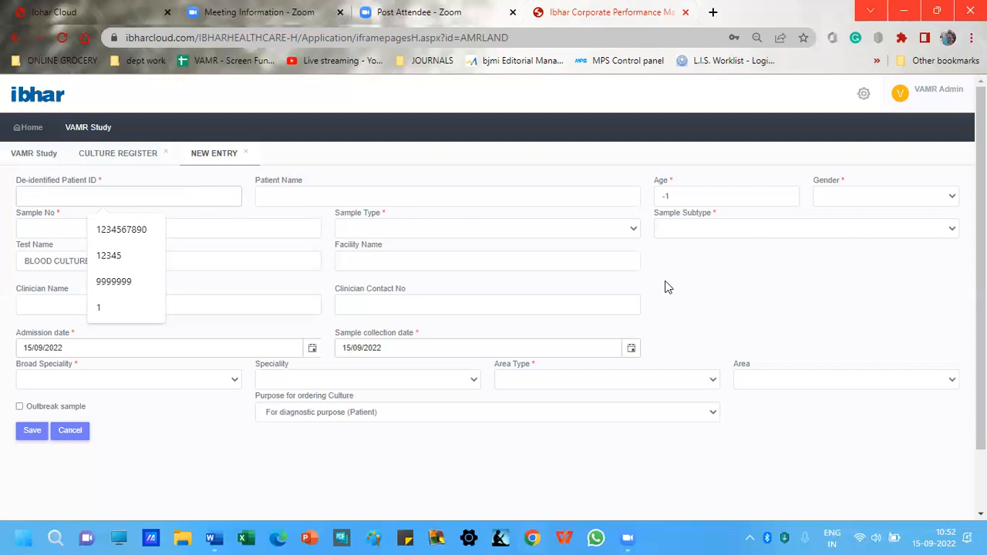
{"action": "left_click", "coordinate": [711, 302]}
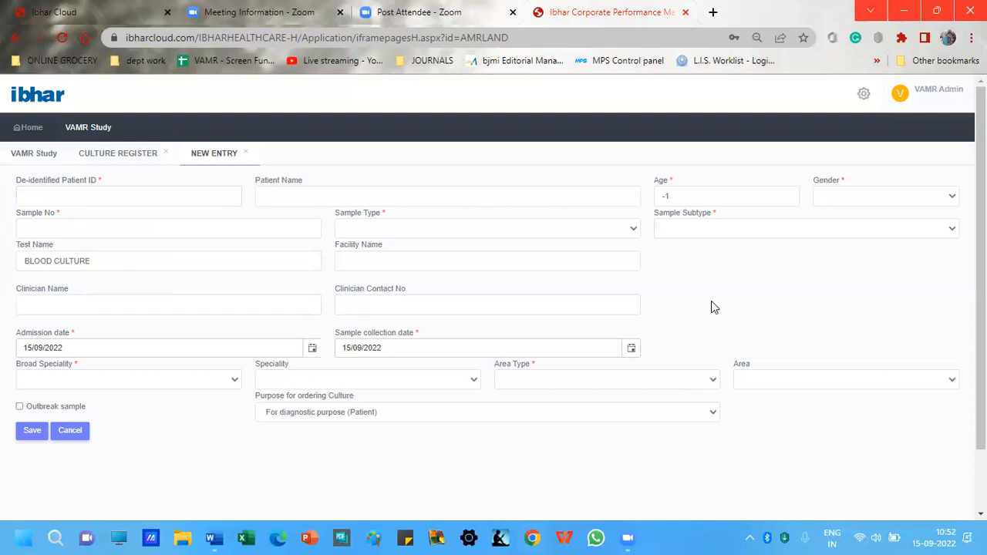
Step: Set the sample type to BLOOD CULTURE and review its sample subtypes
{"action": "left_click", "coordinate": [632, 233]}
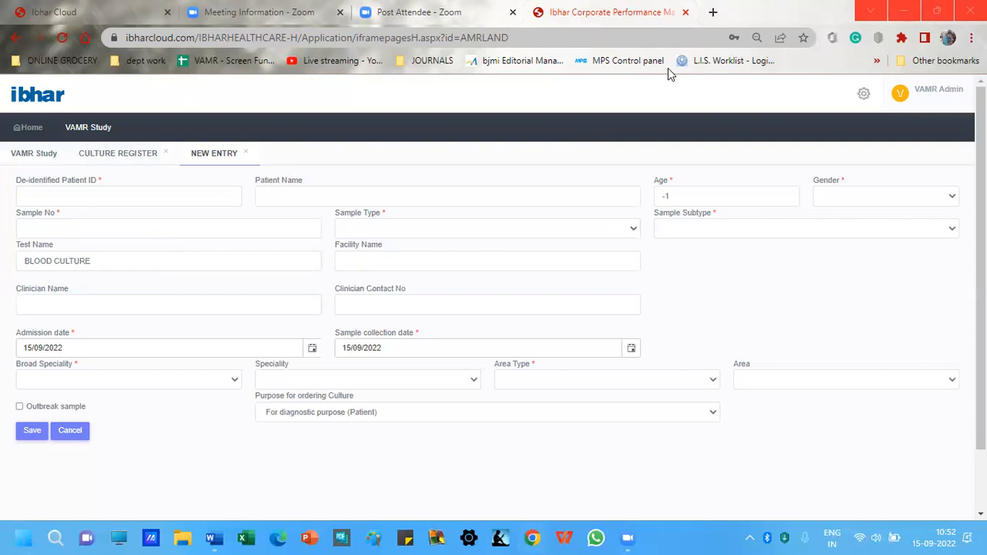
{"action": "left_click", "coordinate": [635, 232]}
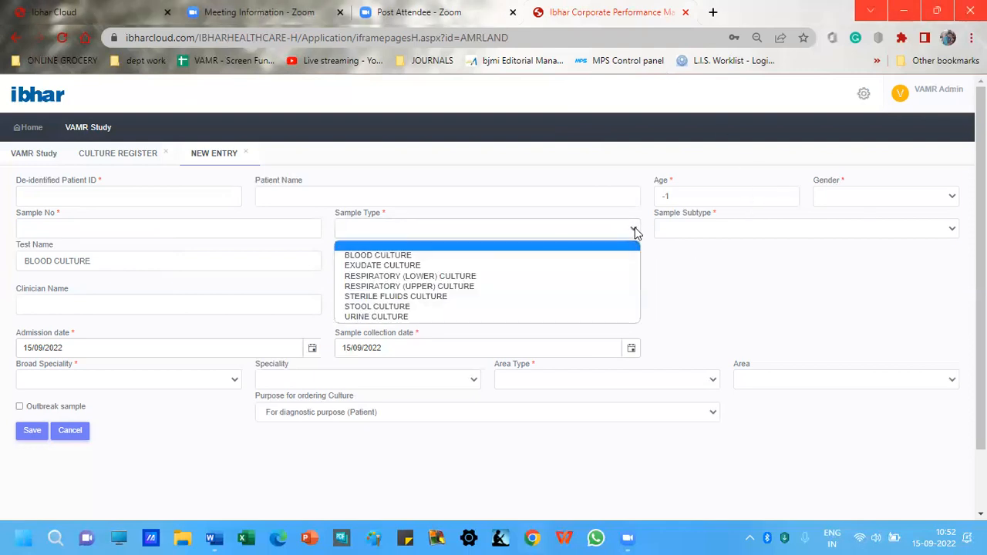
{"action": "left_click", "coordinate": [558, 256]}
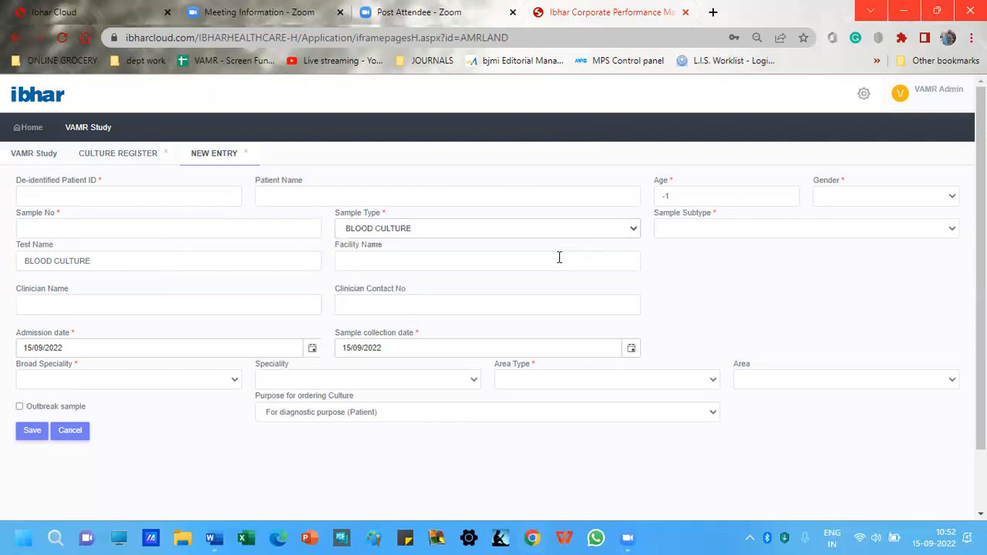
{"action": "left_click", "coordinate": [722, 233]}
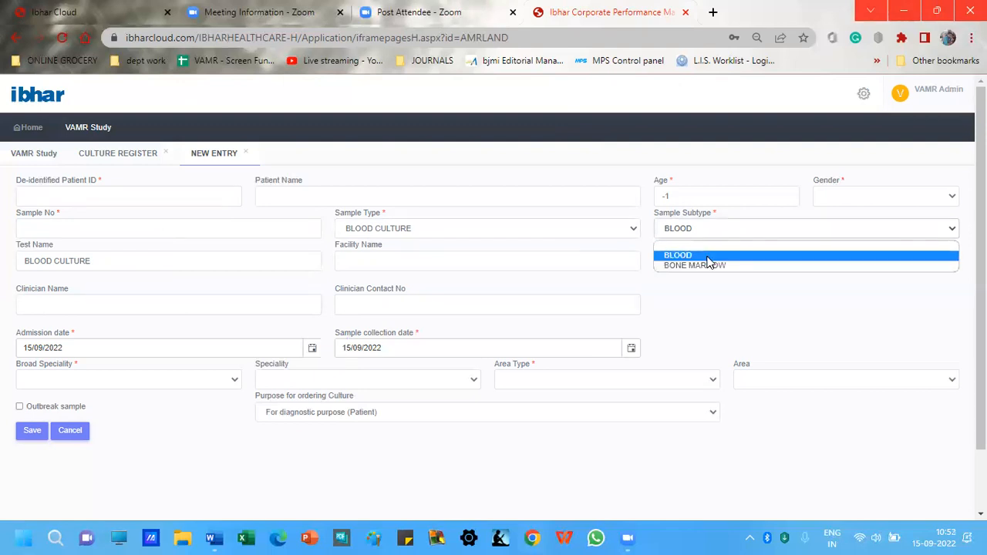
{"action": "left_click", "coordinate": [628, 227]}
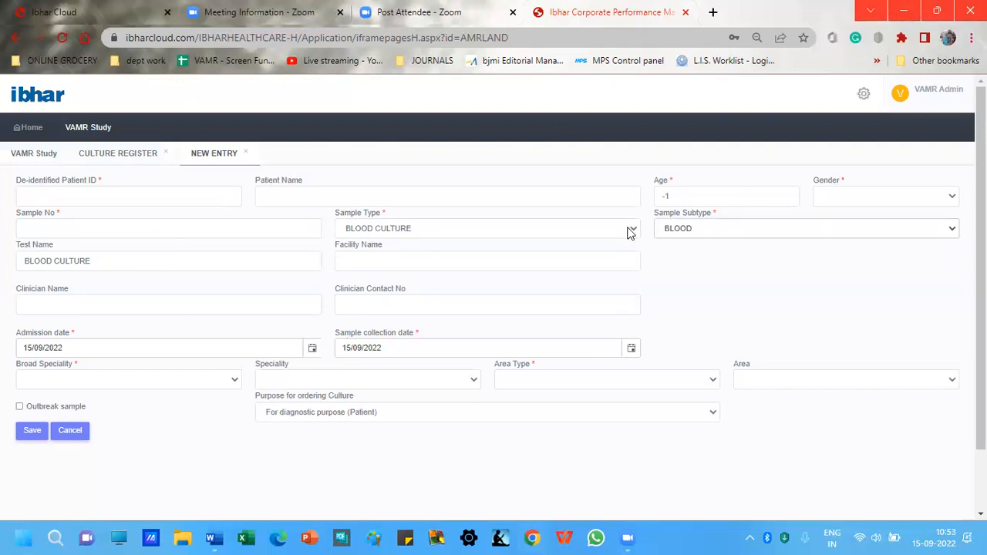
Step: Change the sample type to EXUDATE CULTURE and review its sample subtypes
{"action": "left_click", "coordinate": [630, 229]}
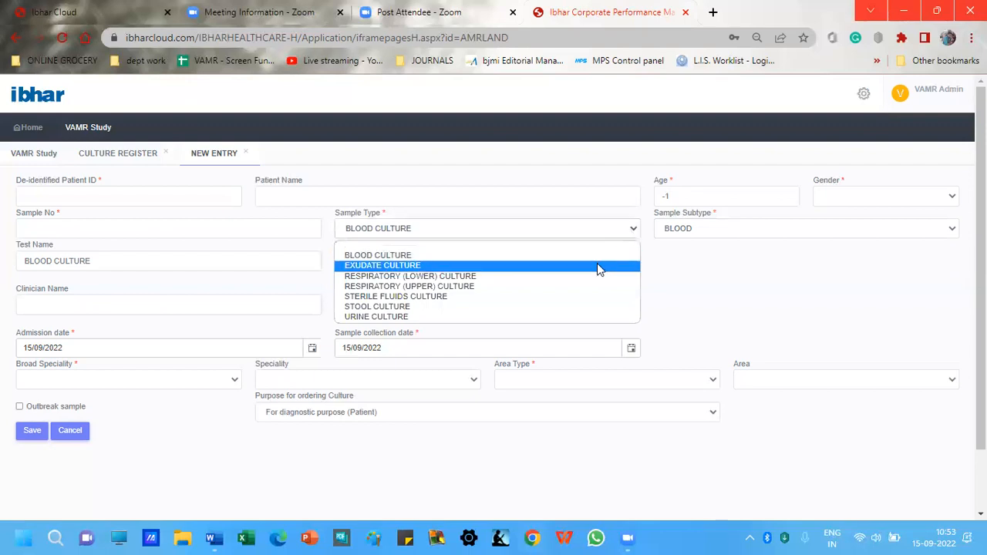
{"action": "left_click", "coordinate": [597, 265]}
{"action": "left_click", "coordinate": [716, 234]}
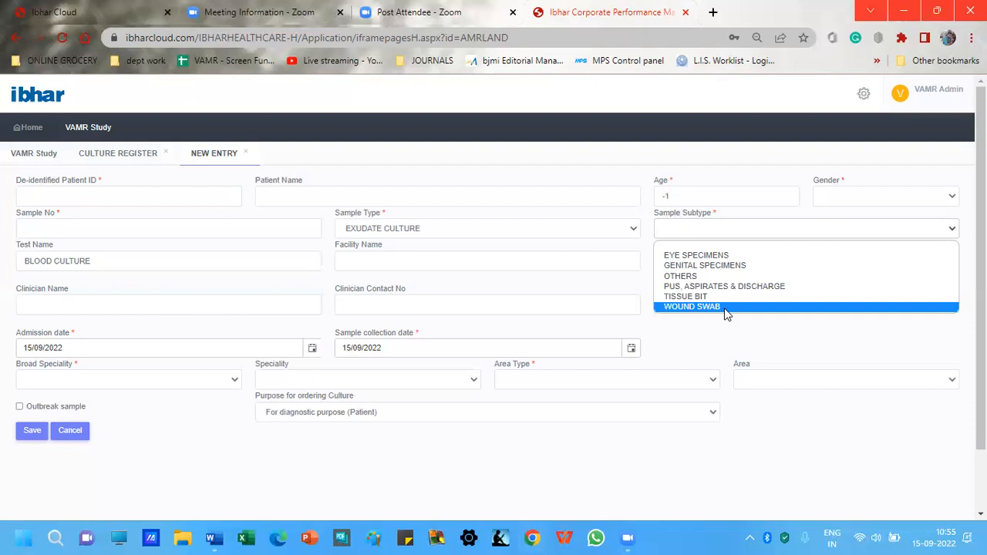
{"action": "left_click", "coordinate": [723, 320]}
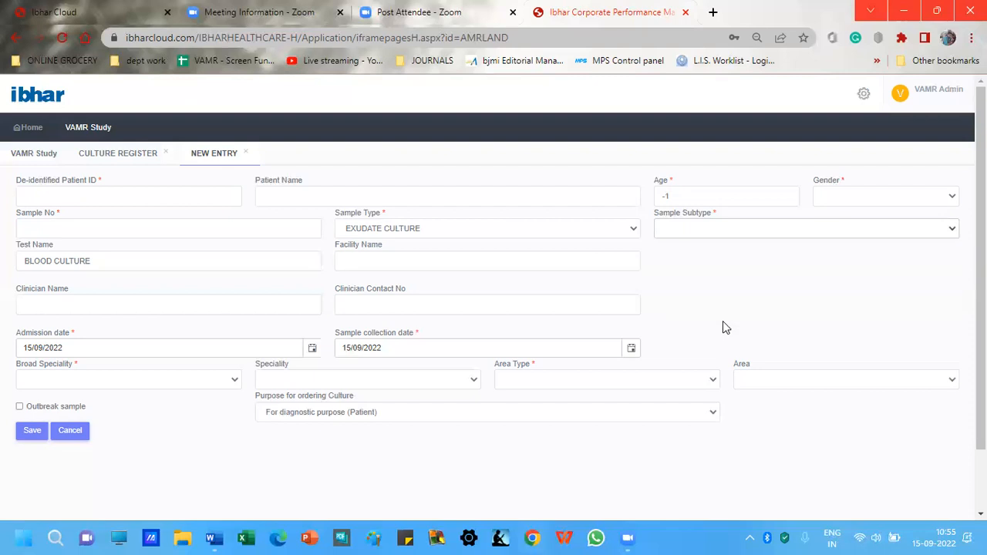
Step: Change the sample type to RESPIRATORY (LOWER) CULTURE and review its sample subtypes
{"action": "left_click", "coordinate": [633, 233]}
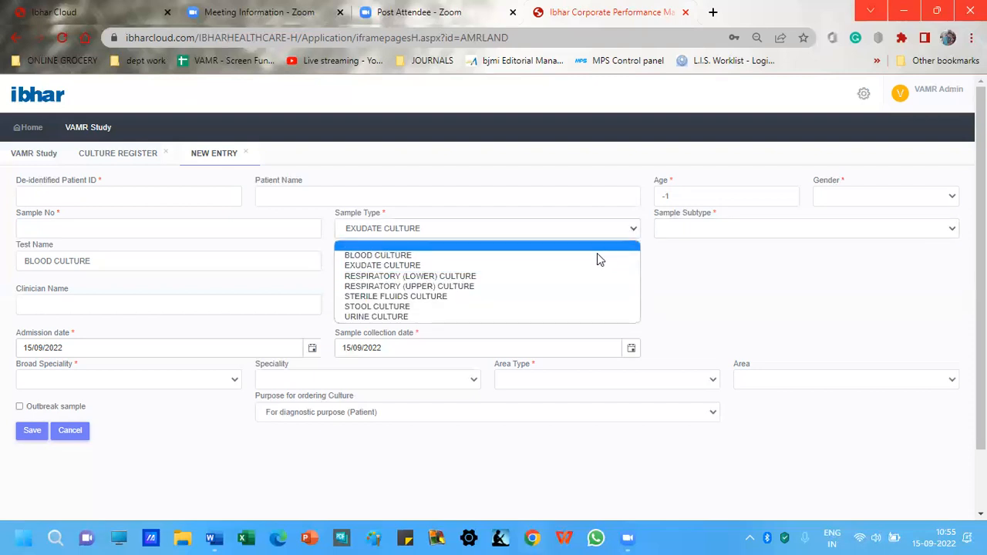
{"action": "left_click", "coordinate": [586, 276]}
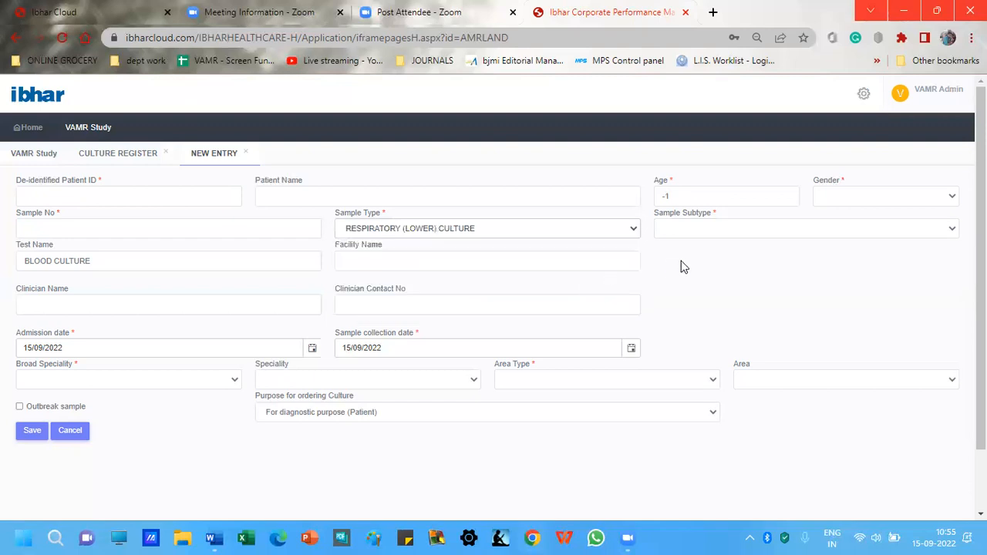
{"action": "left_click", "coordinate": [686, 235]}
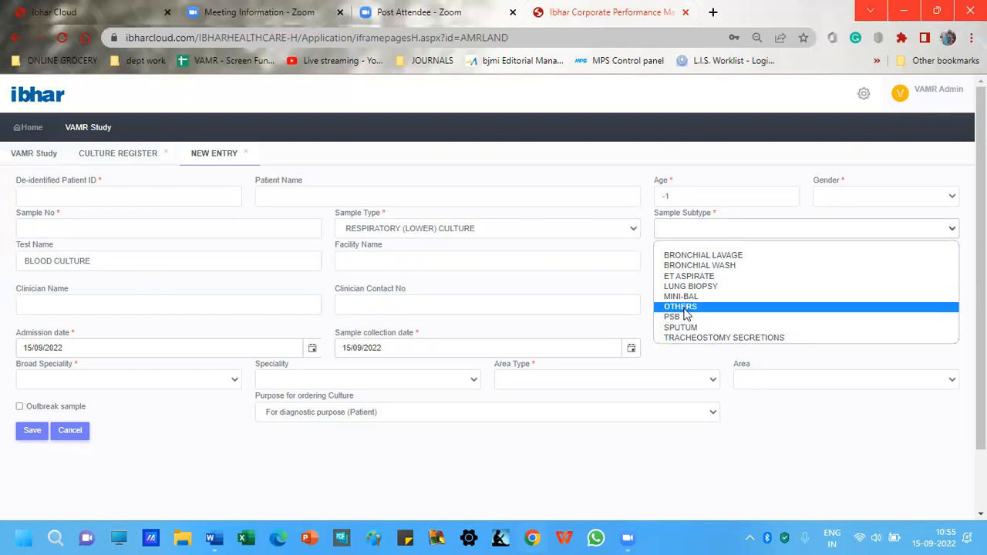
Step: Change the sample type to RESPIRATORY (UPPER) CULTURE and review its sample subtypes
{"action": "left_click", "coordinate": [619, 235]}
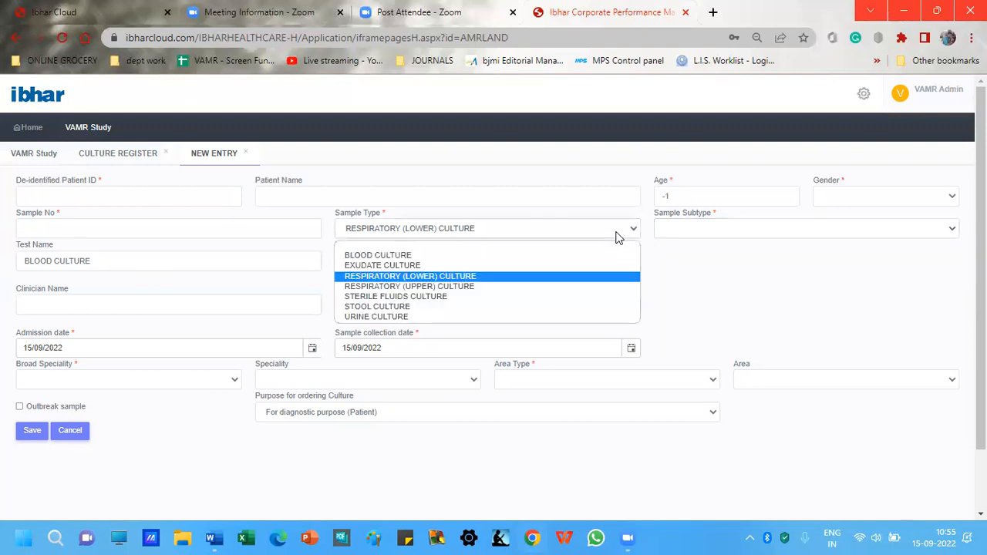
{"action": "left_click", "coordinate": [593, 287]}
{"action": "left_click", "coordinate": [699, 232]}
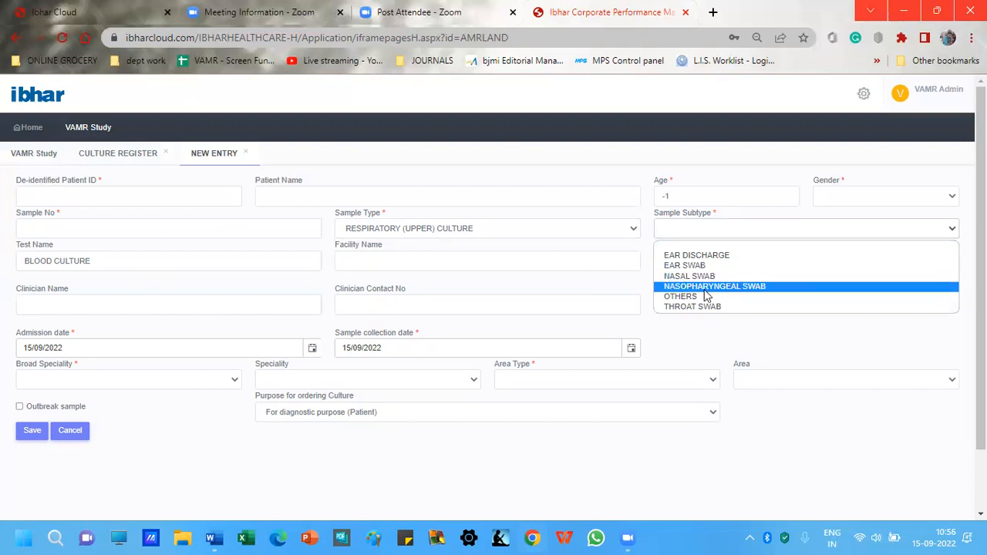
{"action": "left_click", "coordinate": [703, 335]}
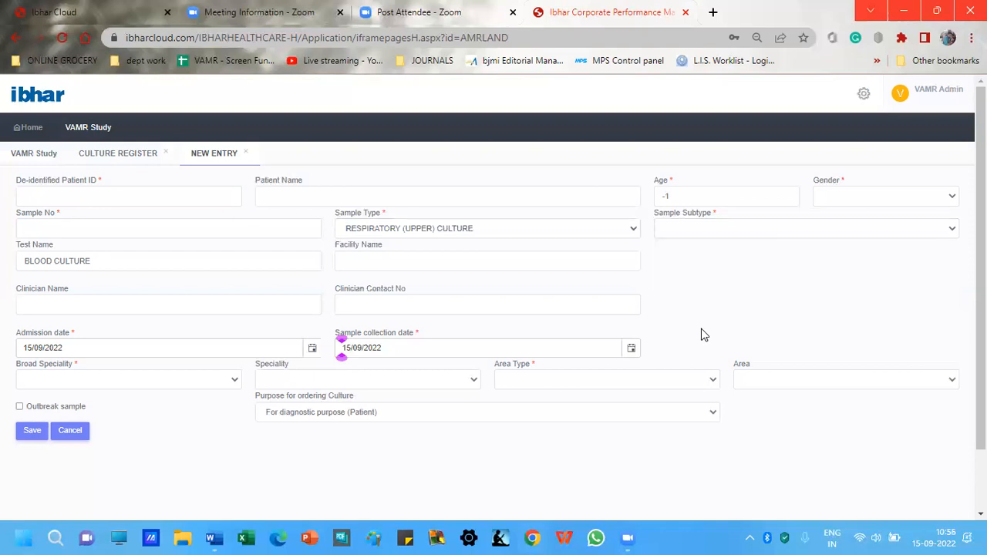
Step: Change the sample type to STERILE FLUIDS CULTURE and review its sample subtypes
{"action": "left_click", "coordinate": [609, 231]}
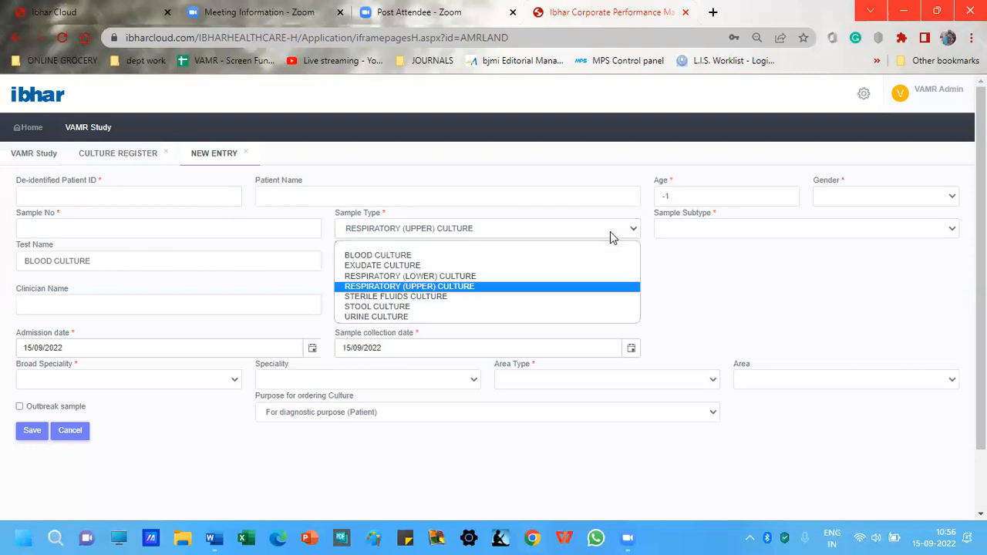
{"action": "left_click", "coordinate": [582, 300]}
{"action": "left_click", "coordinate": [703, 231]}
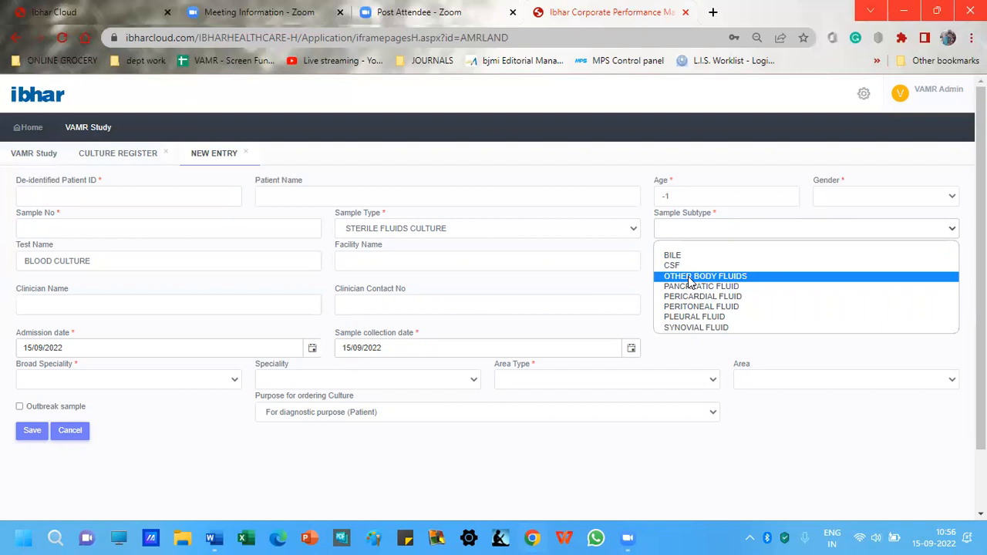
{"action": "left_click", "coordinate": [637, 287]}
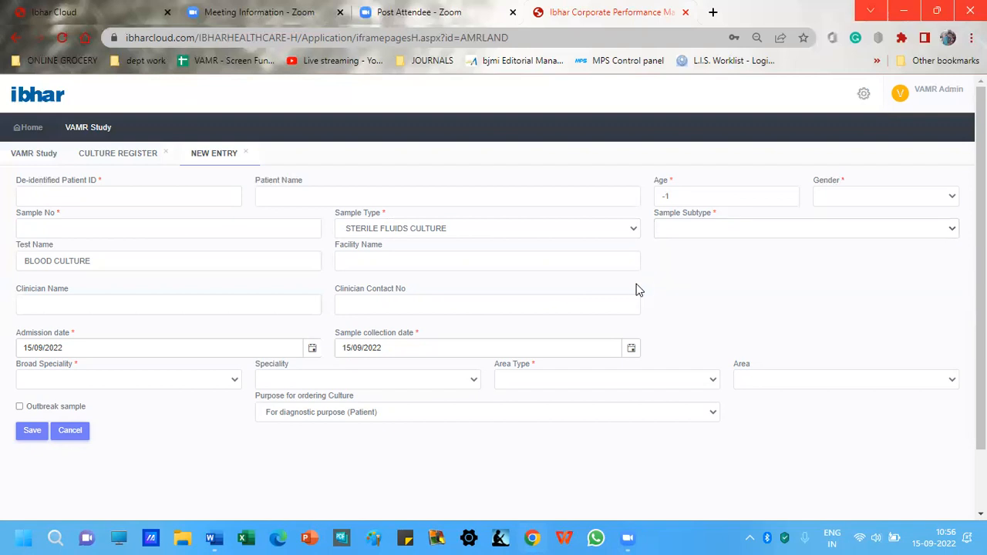
Step: Change the sample type to STOOL CULTURE and review its sample subtypes
{"action": "left_click", "coordinate": [585, 231]}
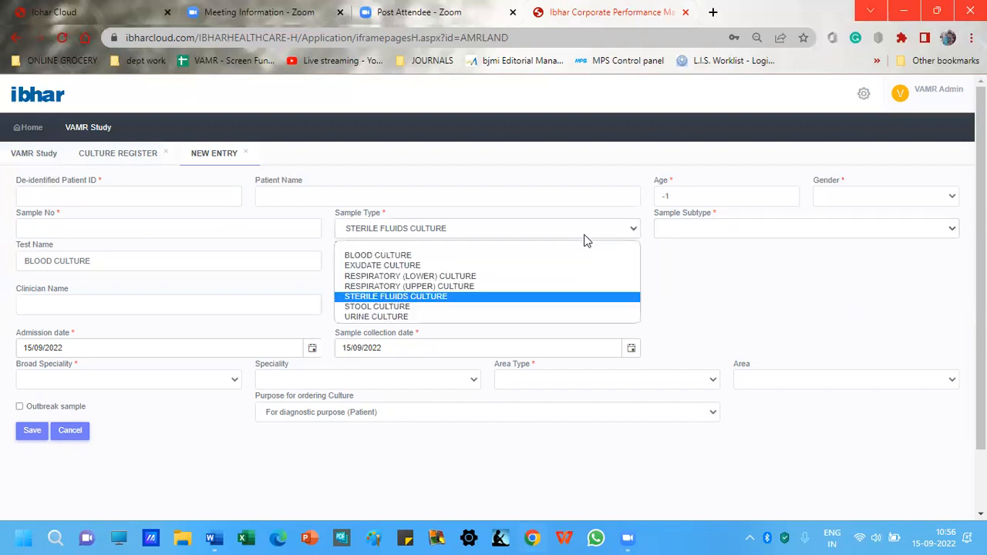
{"action": "left_click", "coordinate": [563, 303]}
{"action": "left_click", "coordinate": [699, 229]}
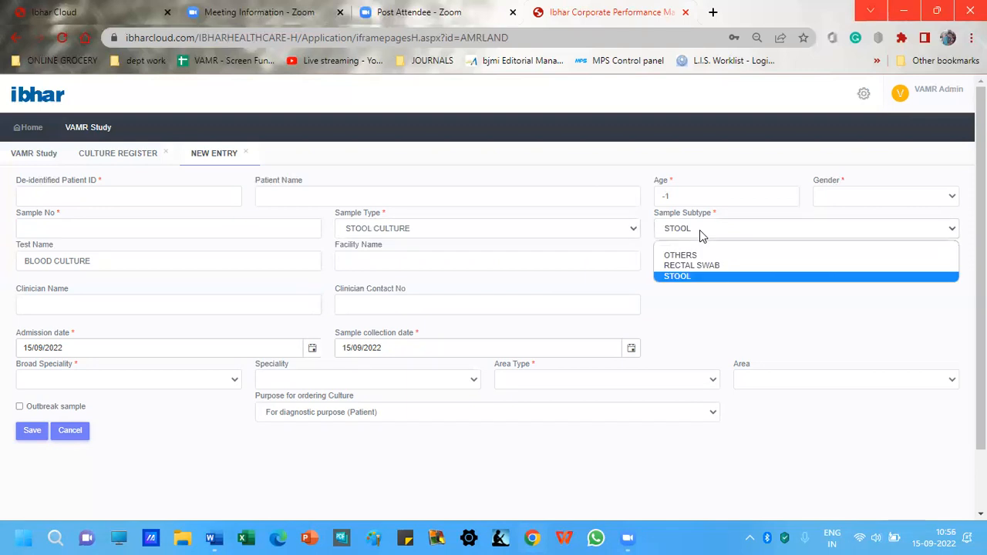
Step: Change the sample type to URINE CULTURE and review its sample subtypes
{"action": "left_click", "coordinate": [632, 228]}
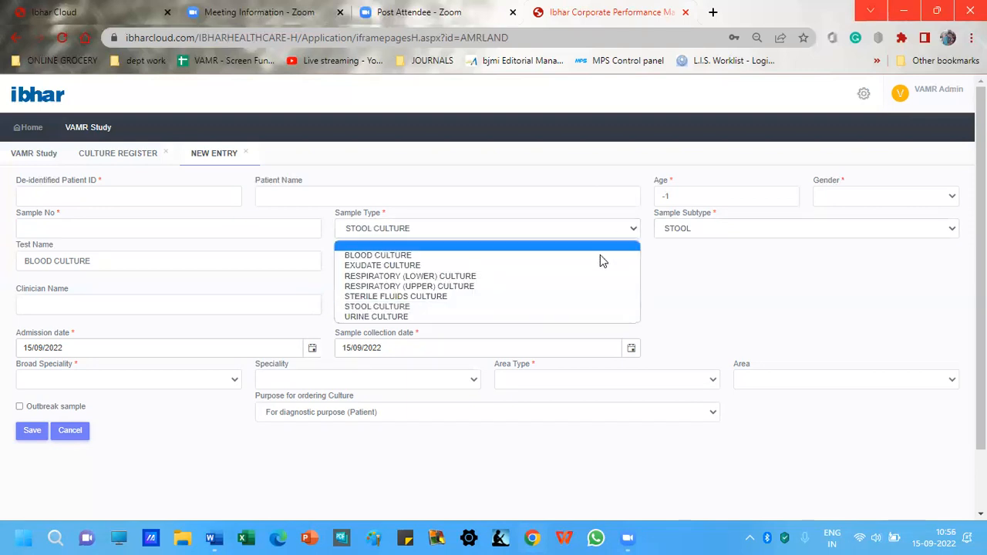
{"action": "left_click", "coordinate": [580, 317]}
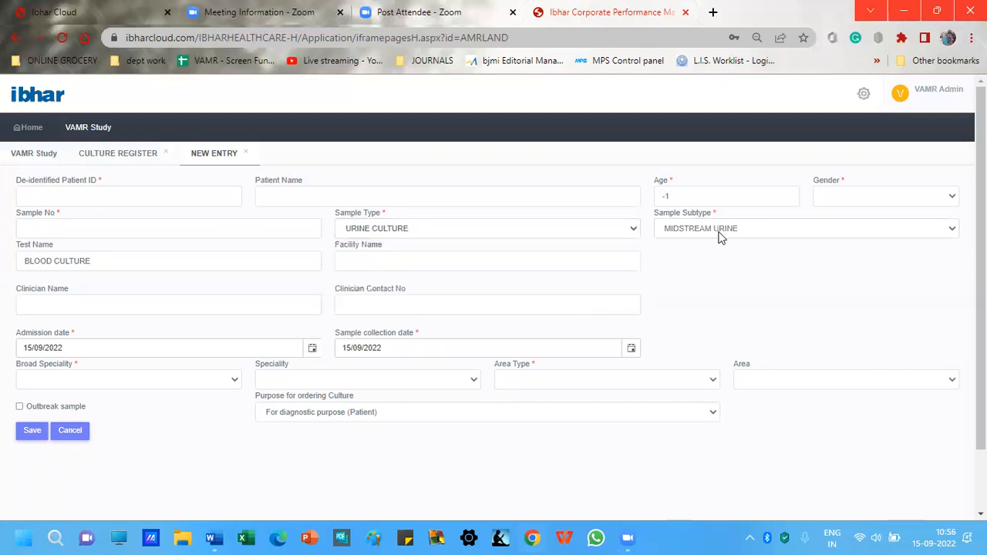
{"action": "left_click", "coordinate": [719, 236]}
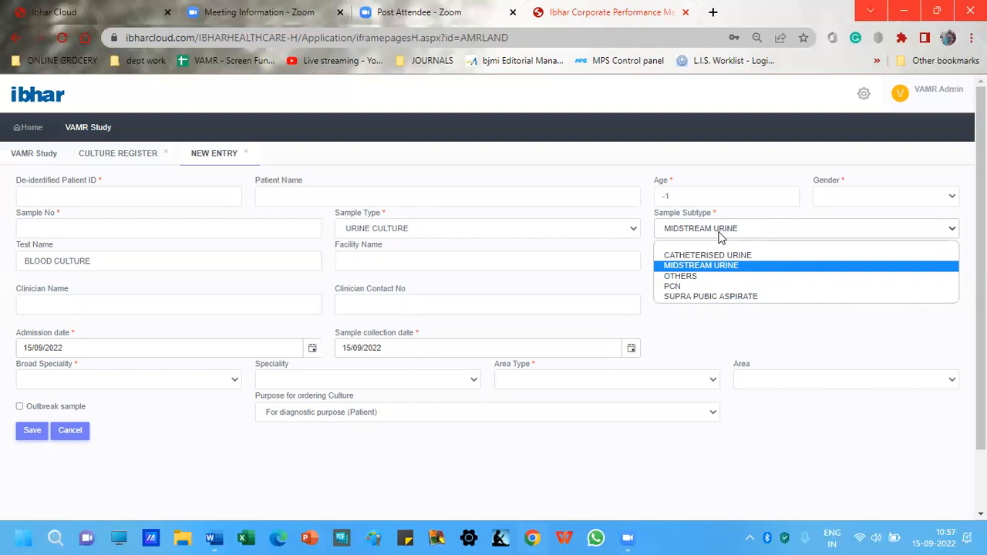
{"action": "left_click", "coordinate": [645, 253]}
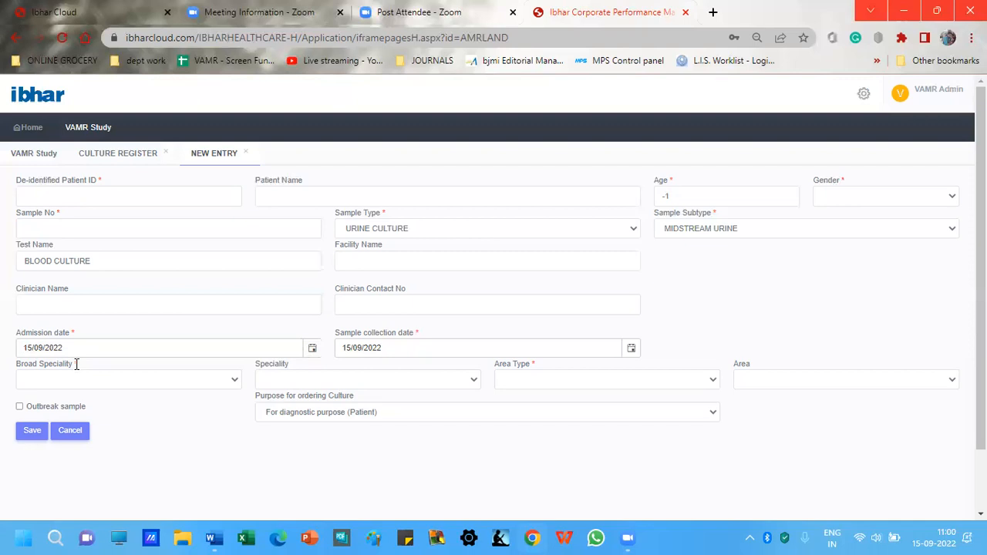
Step: Set the broad speciality to MEDICINE ALLIANCE and review the specialities offered under it
{"action": "left_click", "coordinate": [235, 381]}
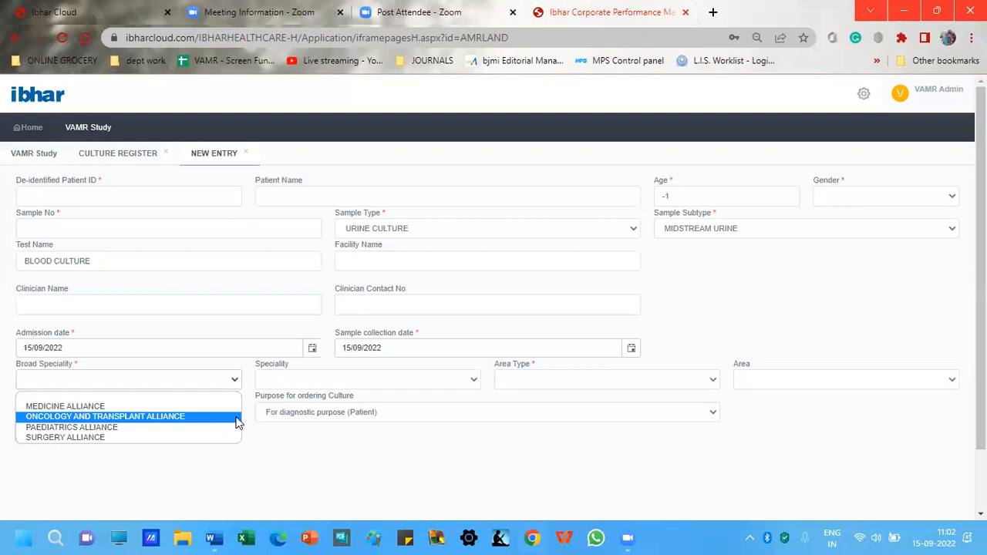
{"action": "left_click", "coordinate": [221, 406]}
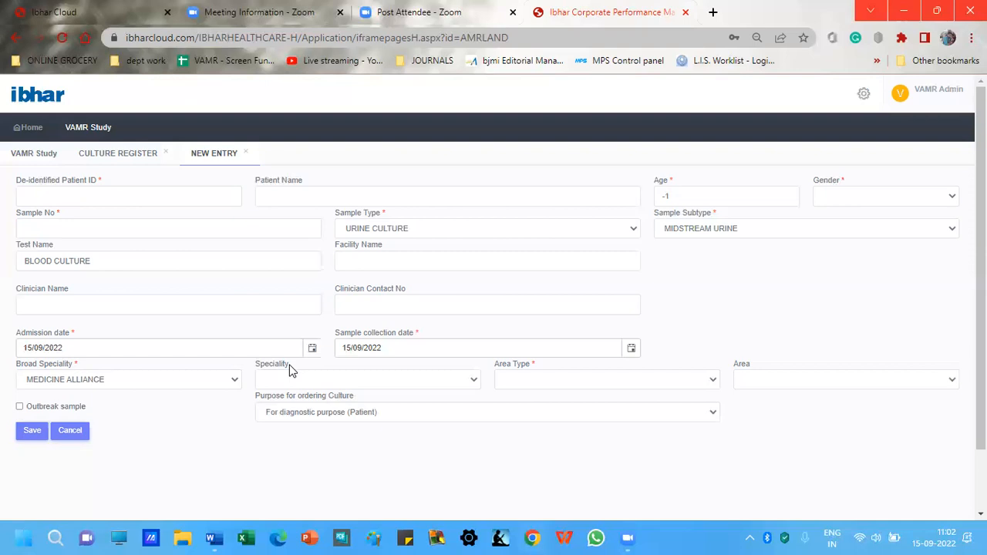
{"action": "left_click", "coordinate": [375, 387]}
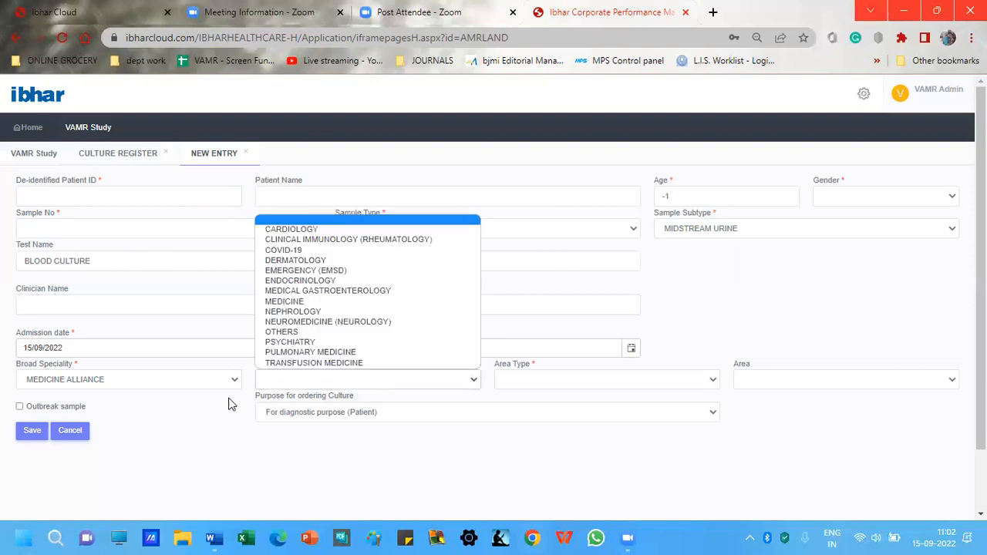
{"action": "key", "text": "Down"}
{"action": "key", "text": "Down"}
{"action": "key", "text": "Down"}
{"action": "key", "text": "Down"}
{"action": "key", "text": "Down"}
{"action": "key", "text": "Down"}
{"action": "key", "text": "Down"}
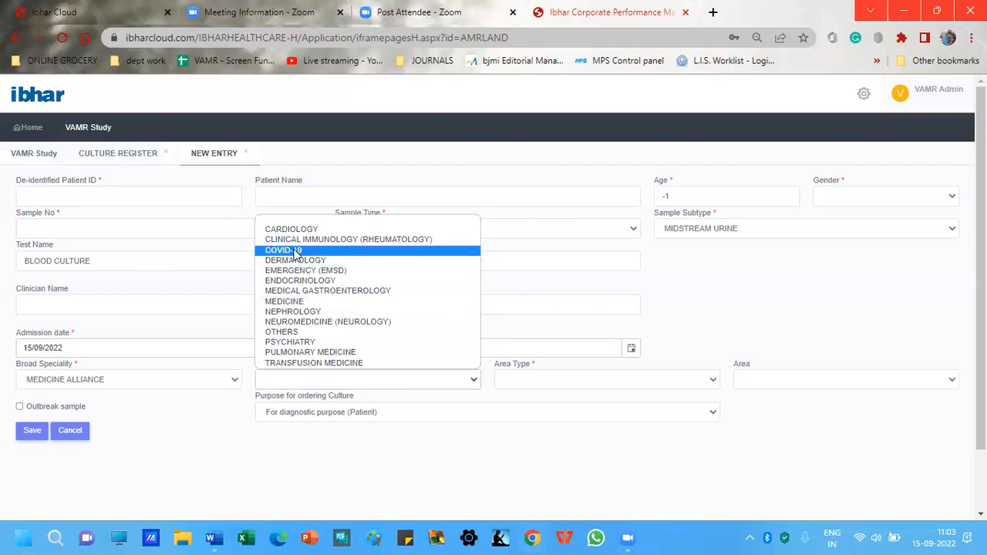
Step: Change the broad speciality to SURGERY ALLIANCE and review its specialities without choosing one
{"action": "left_click", "coordinate": [207, 383]}
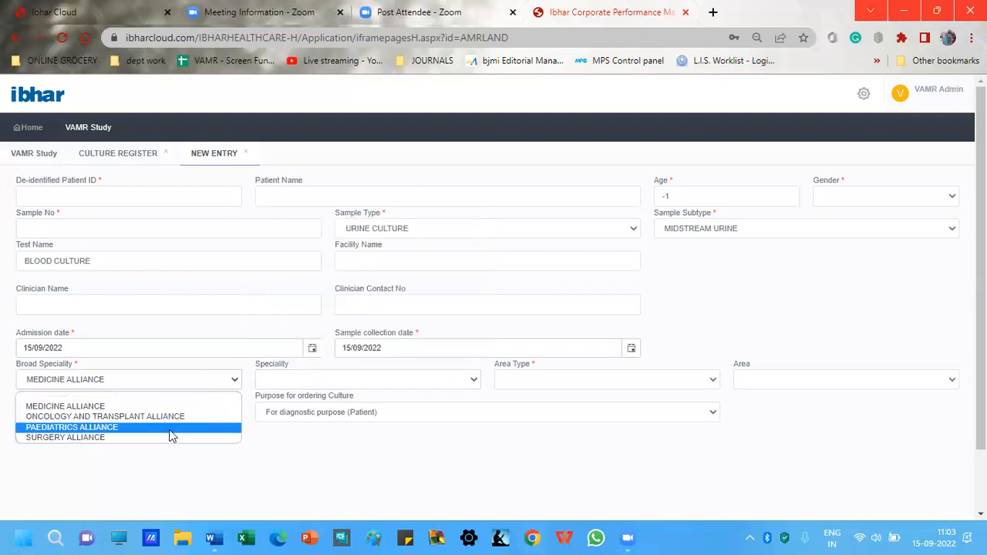
{"action": "left_click", "coordinate": [216, 438]}
{"action": "left_click", "coordinate": [302, 383]}
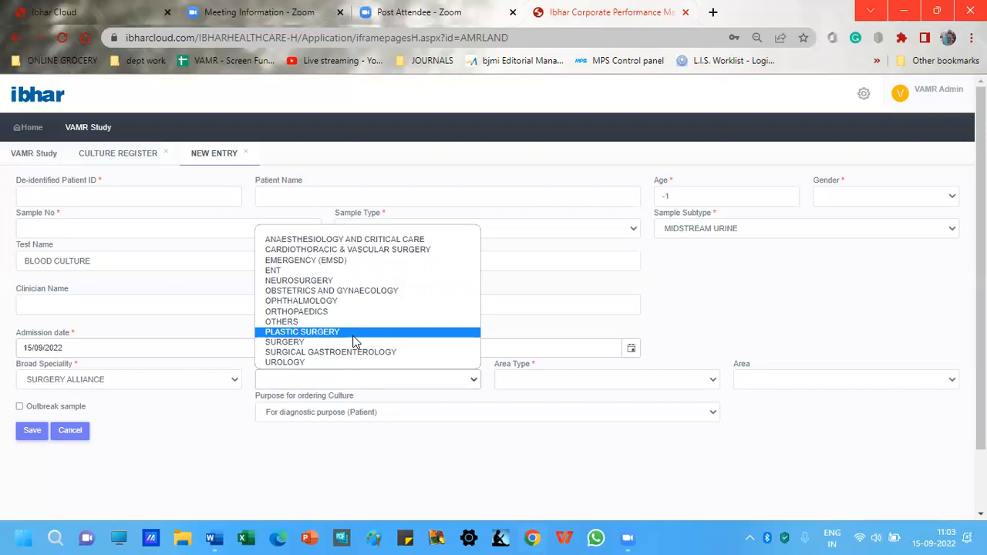
{"action": "left_click", "coordinate": [493, 322]}
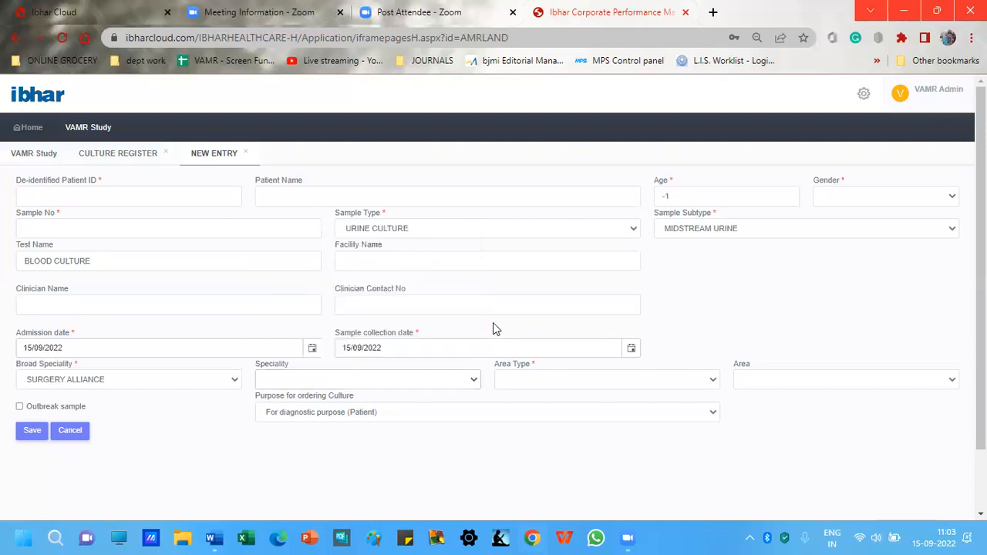
Step: Review the area type options and choose For diagnostic purpose (Patient) as the purpose for ordering culture
{"action": "left_click", "coordinate": [537, 381]}
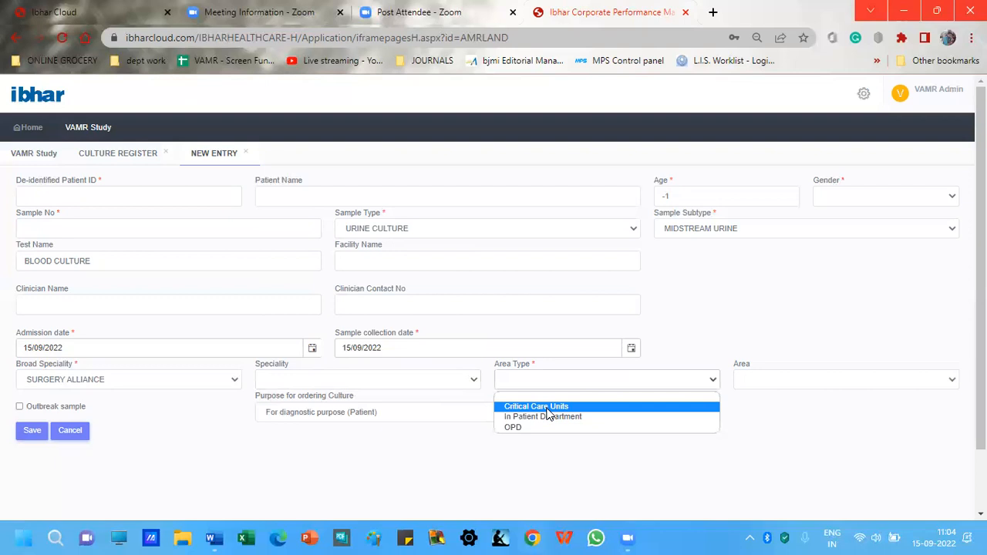
{"action": "left_click", "coordinate": [735, 429]}
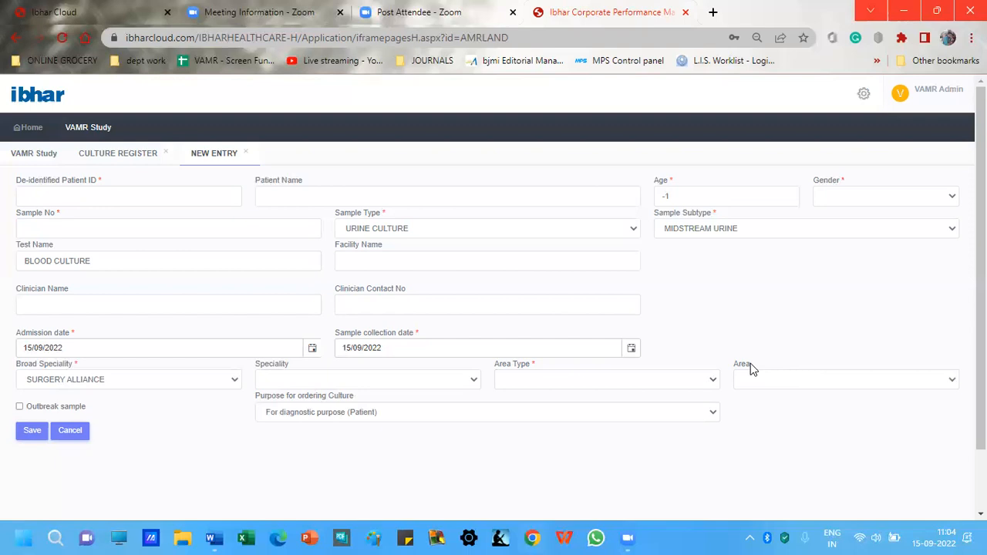
{"action": "left_click", "coordinate": [372, 416]}
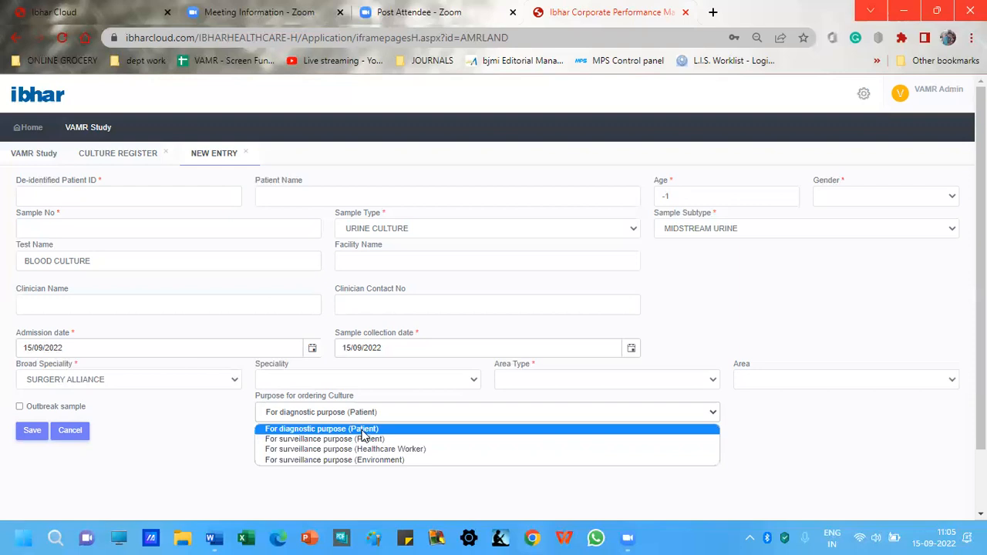
{"action": "left_click", "coordinate": [362, 430]}
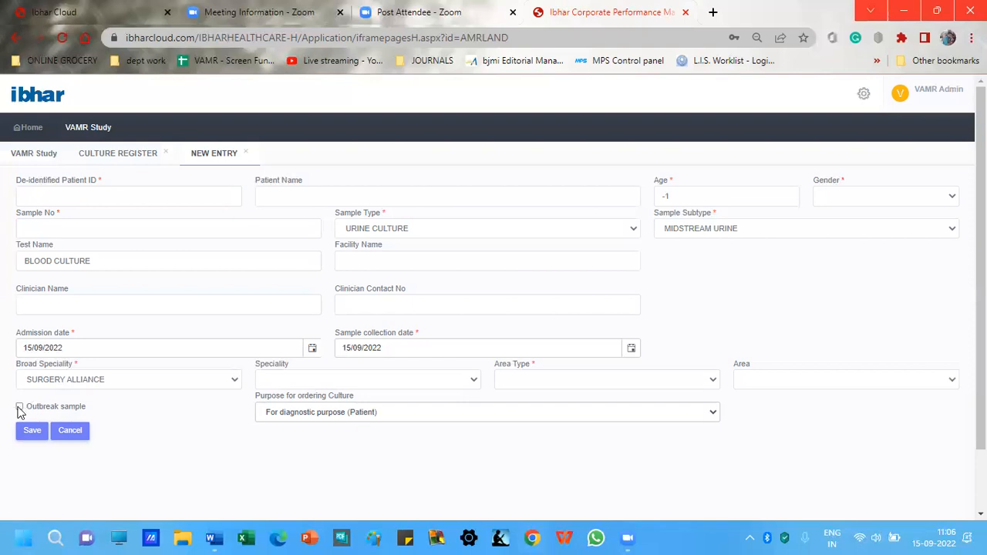
Step: Mark the new entry as an outbreak sample and close the entry form without saving
{"action": "left_click", "coordinate": [20, 409]}
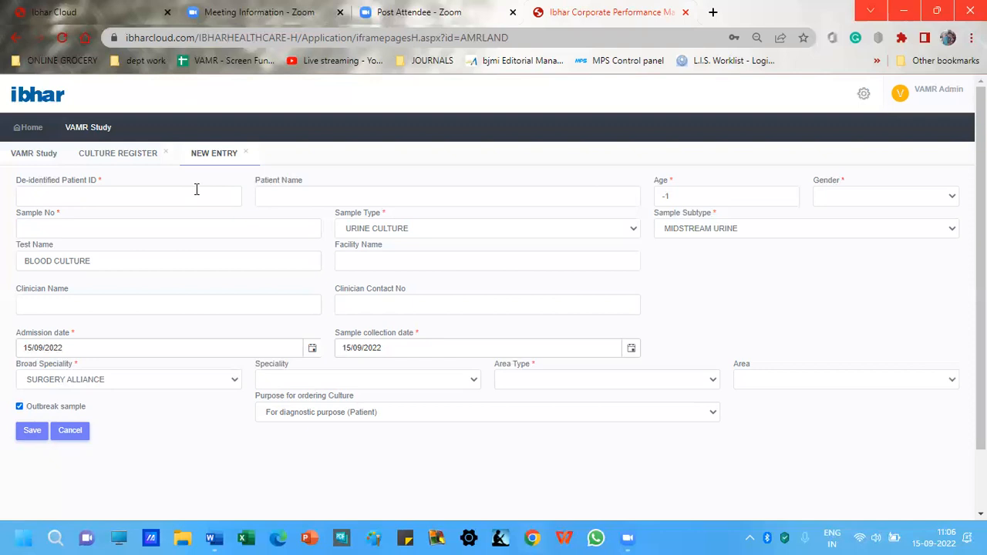
{"action": "left_click", "coordinate": [246, 153]}
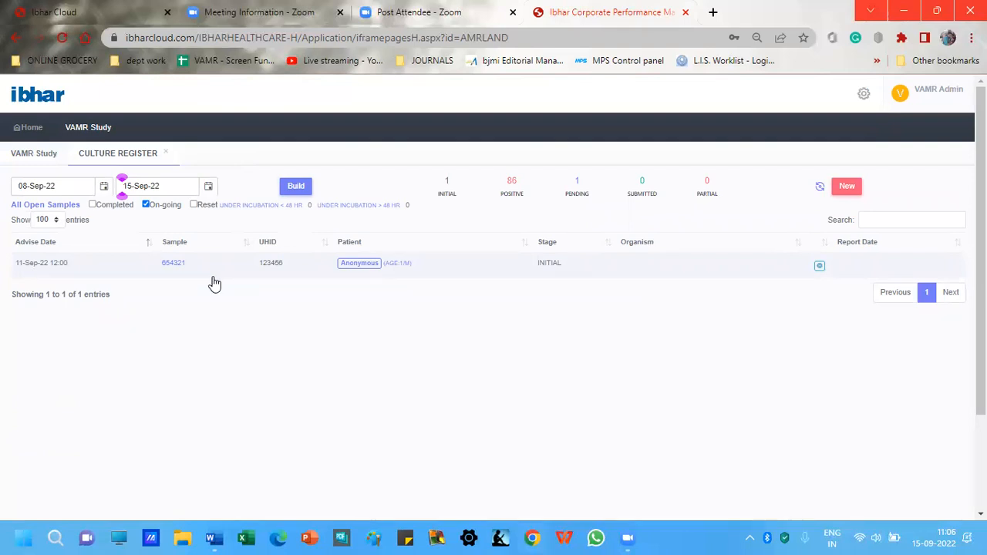
Step: Open the record of the INITIAL-stage sample listed in the culture register
{"action": "left_click", "coordinate": [174, 265]}
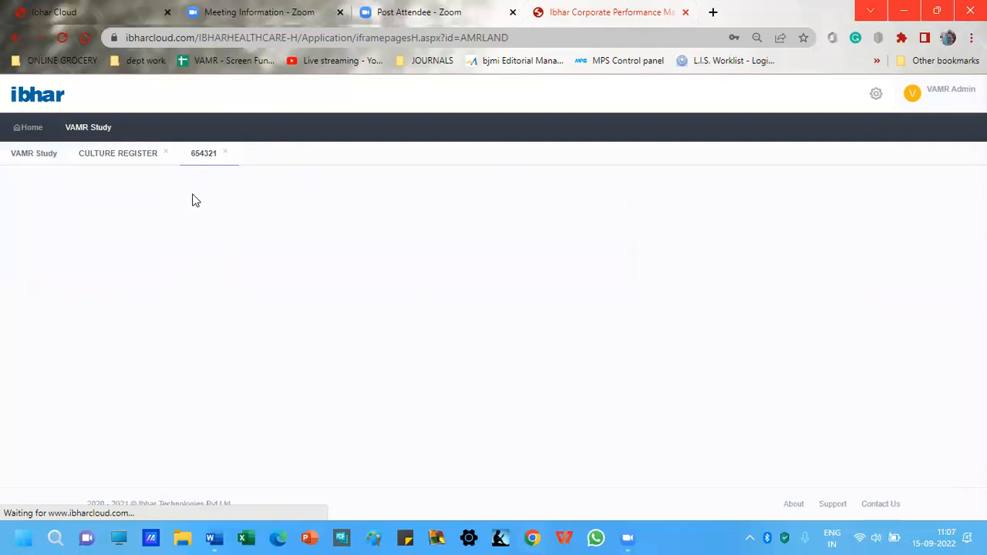
{"action": "left_click", "coordinate": [140, 160]}
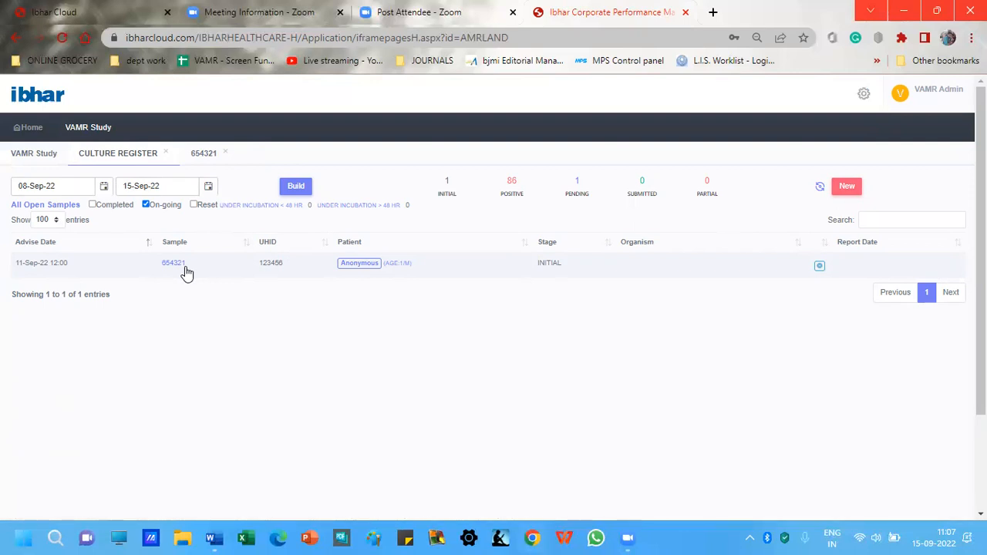
{"action": "left_click", "coordinate": [207, 153]}
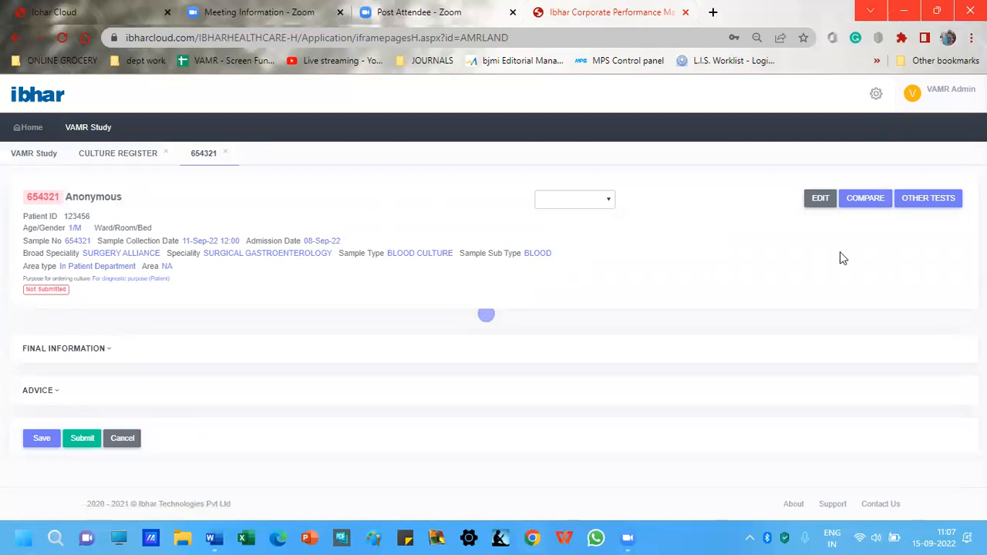
Step: Open the sample's entry for editing, review its details and close it without changes
{"action": "left_click", "coordinate": [820, 200]}
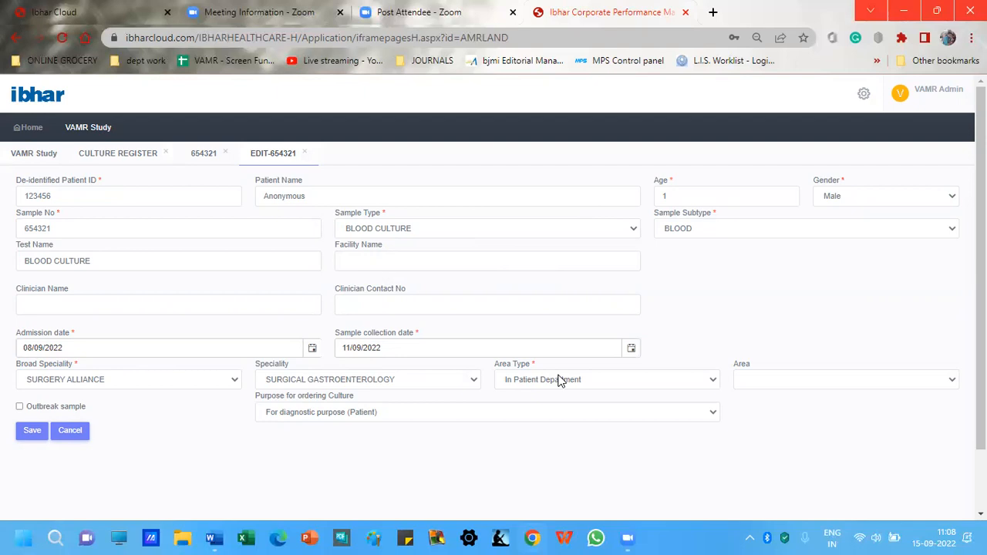
{"action": "left_click", "coordinate": [304, 154]}
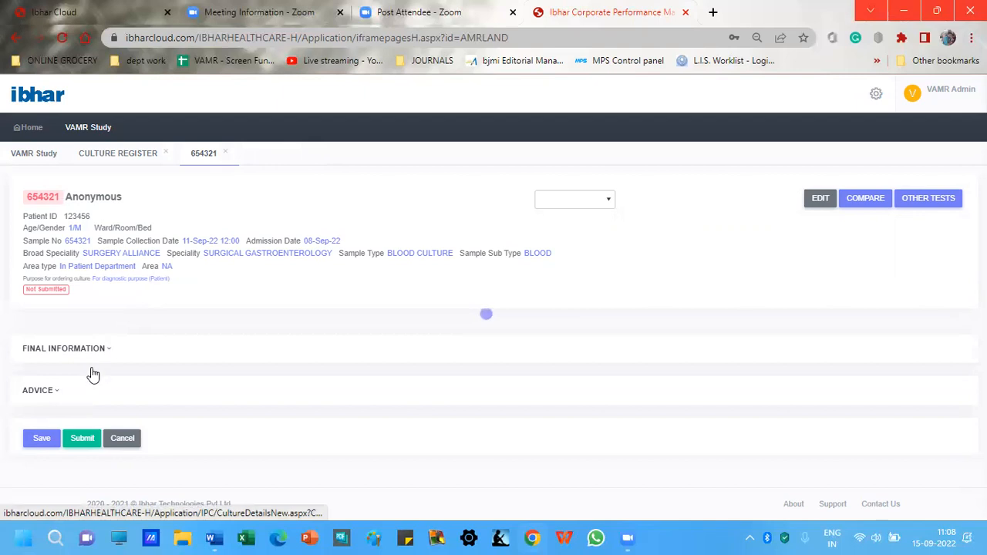
Step: Expand the sample's Final Information and Advice sections and look through their fields
{"action": "left_click", "coordinate": [36, 439]}
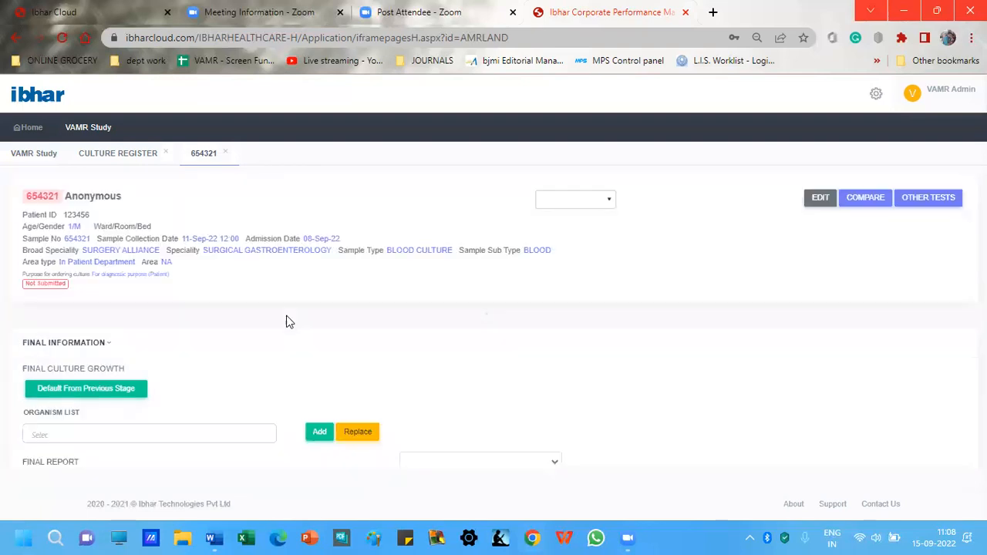
{"action": "scroll", "coordinate": [286, 316], "scroll_direction": "down", "scroll_amount": 2}
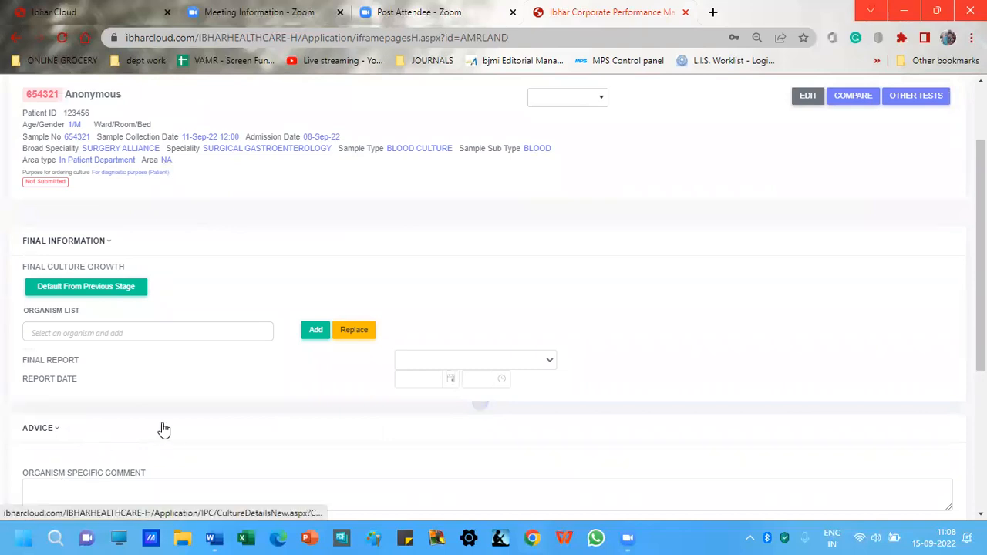
{"action": "scroll", "coordinate": [163, 427], "scroll_direction": "down", "scroll_amount": 2}
{"action": "scroll", "coordinate": [163, 423], "scroll_direction": "up", "scroll_amount": 2}
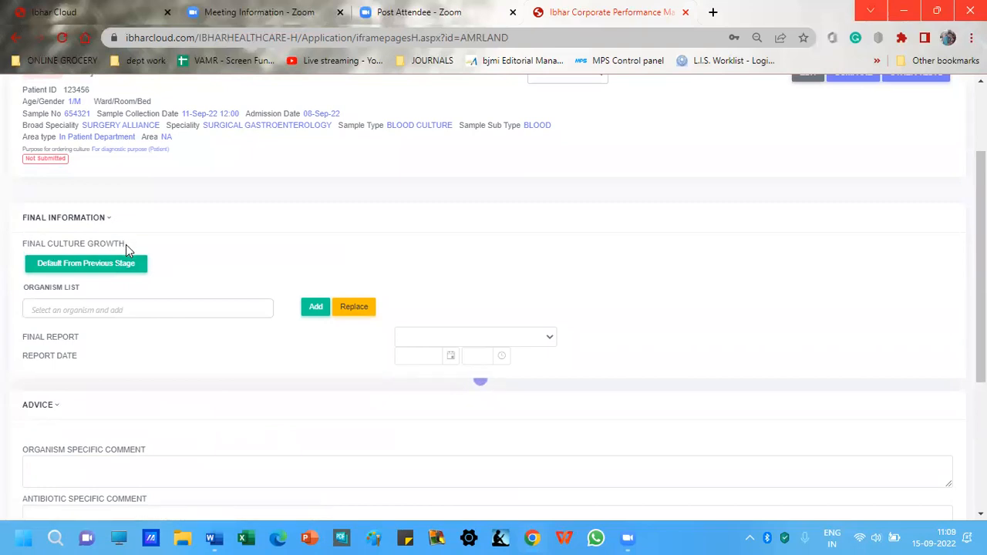
{"action": "scroll", "coordinate": [238, 239], "scroll_direction": "up", "scroll_amount": 1}
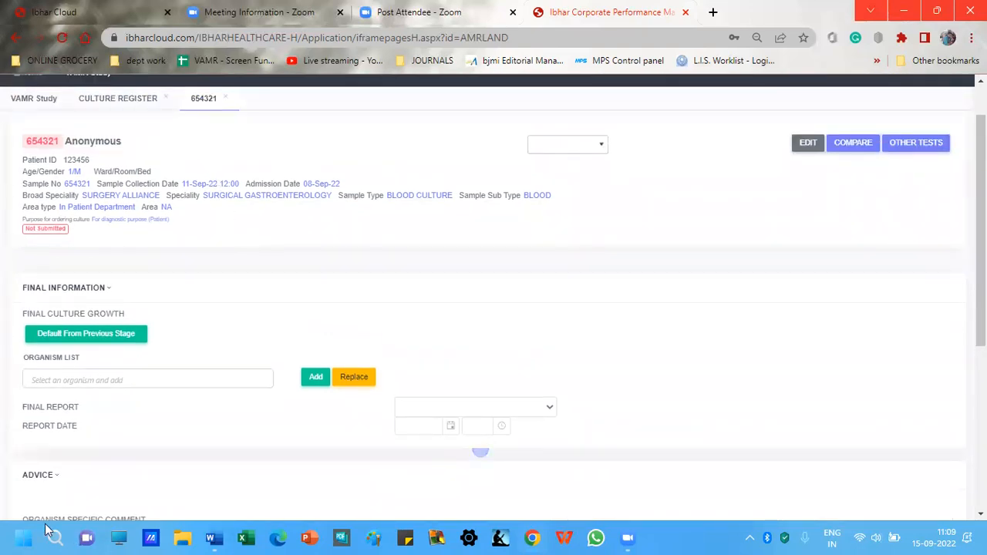
Step: Search the organism list for "staphyloco" and add STAPHYLOCOCCUS AUREUS to the final culture growth
{"action": "left_click", "coordinate": [162, 379]}
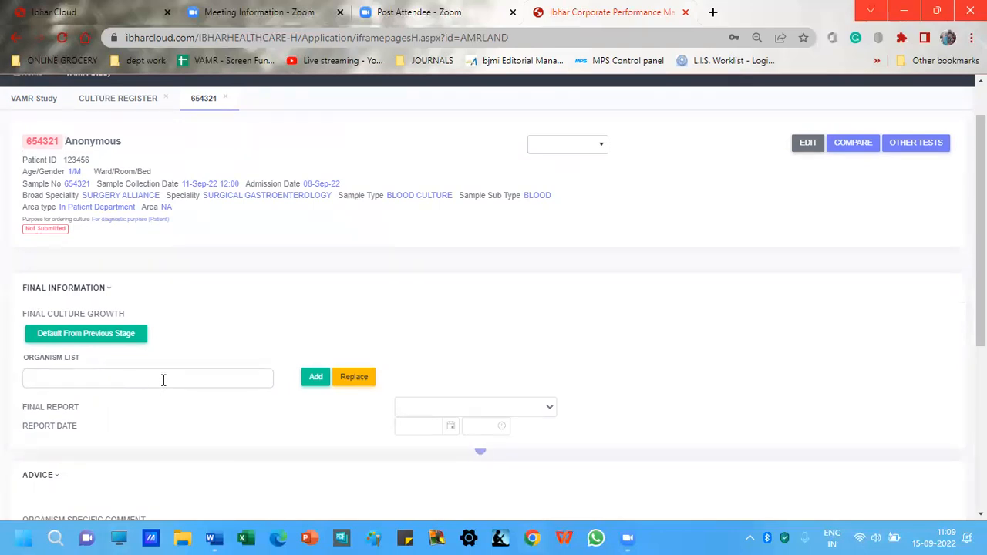
{"action": "type", "text": "staphylo"}
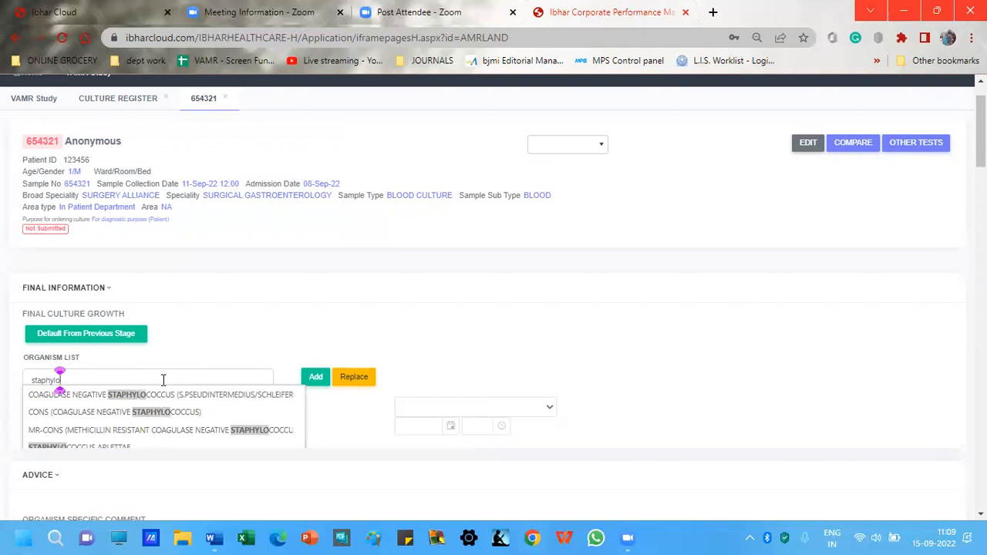
{"action": "type", "text": "co"}
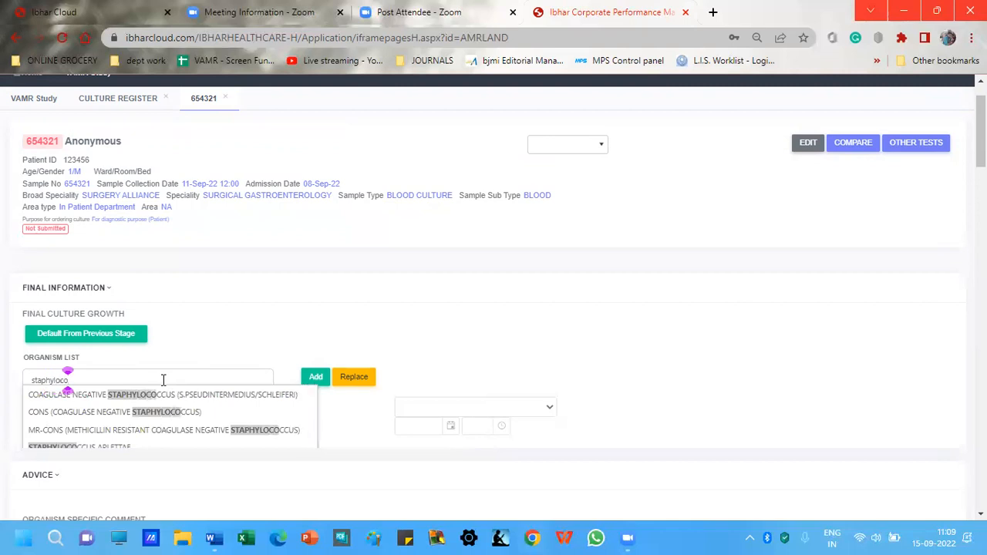
{"action": "scroll", "coordinate": [158, 422], "scroll_direction": "down", "scroll_amount": 1}
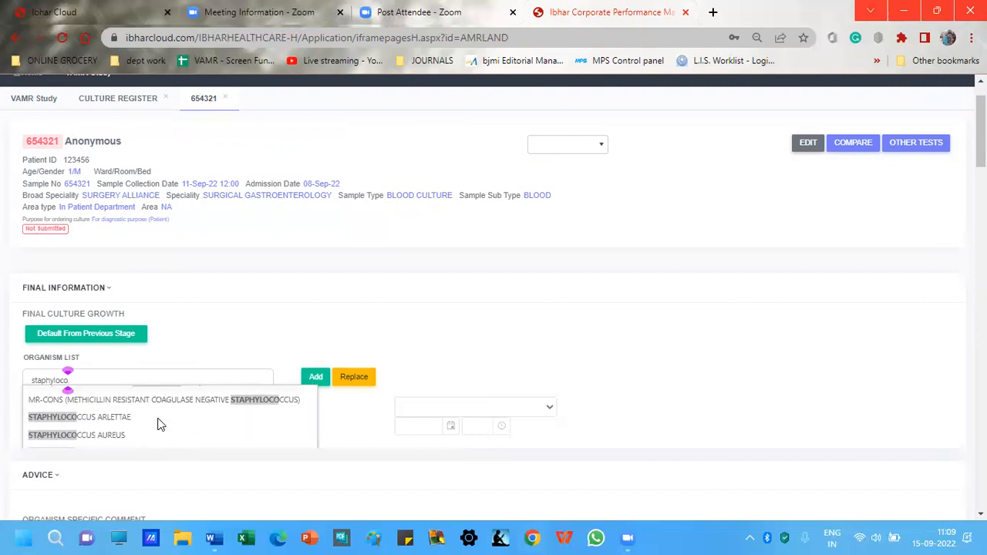
{"action": "left_click", "coordinate": [117, 437]}
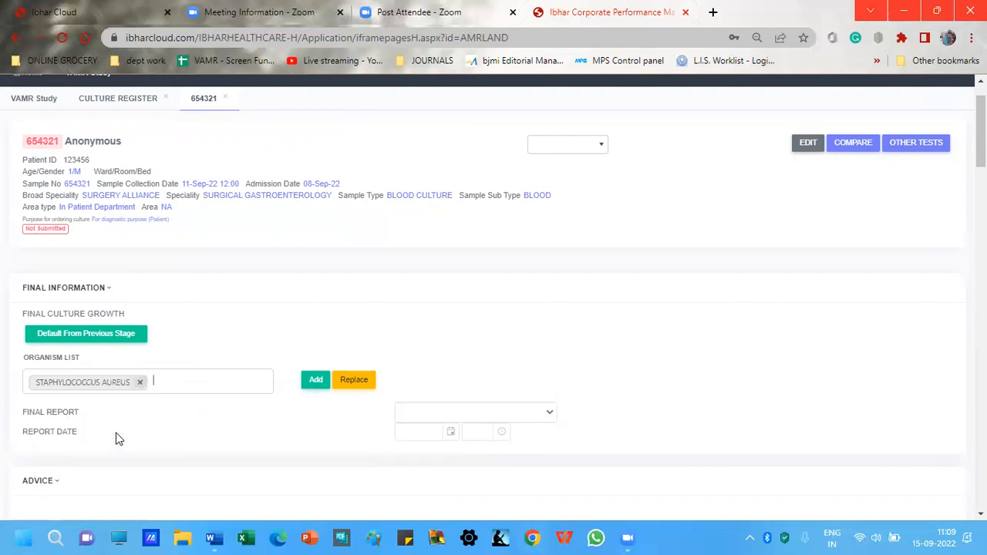
{"action": "left_click", "coordinate": [316, 385]}
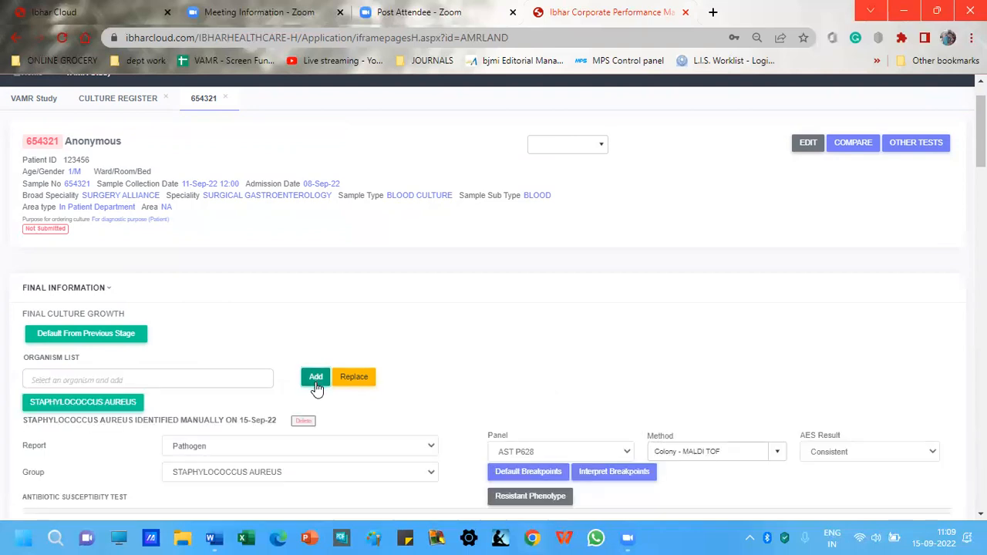
Step: Select AST P628 as the susceptibility panel for the STAPHYLOCOCCUS AUREUS isolate
{"action": "scroll", "coordinate": [475, 377], "scroll_direction": "down", "scroll_amount": 2}
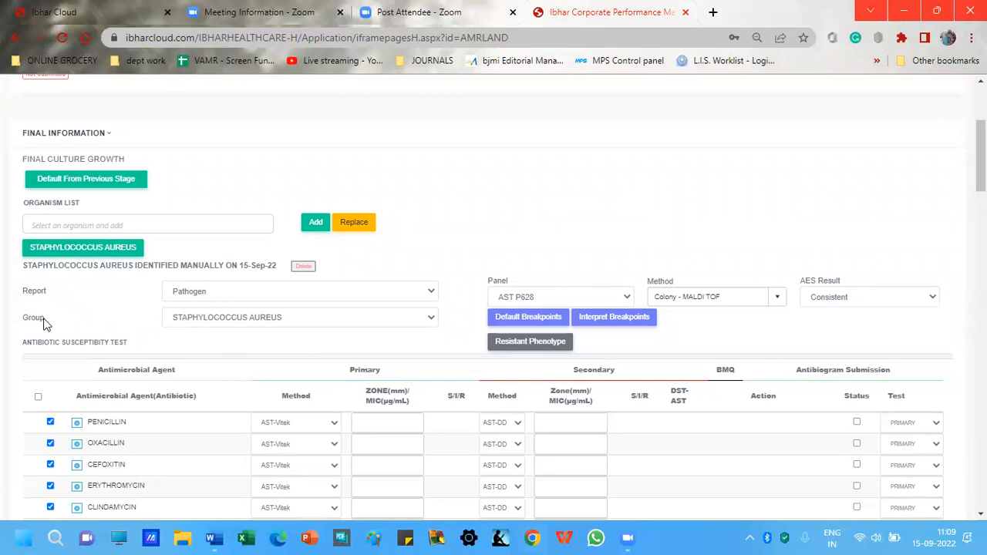
{"action": "left_click", "coordinate": [571, 299]}
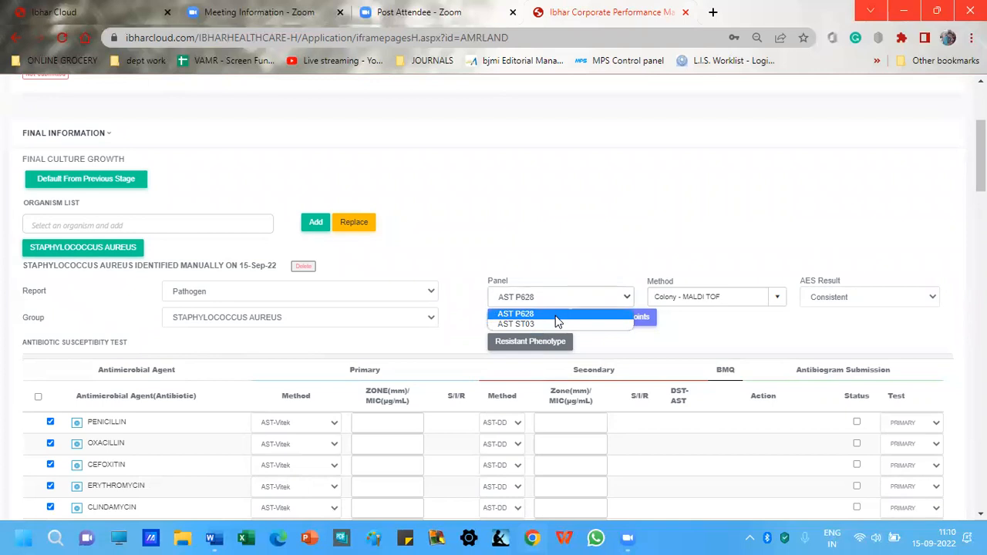
{"action": "left_click", "coordinate": [555, 315]}
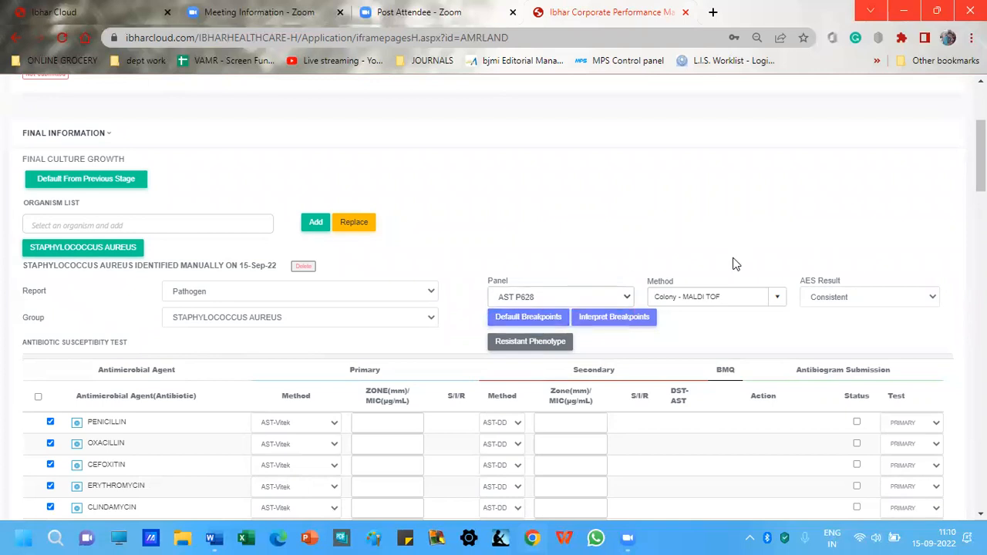
Step: Look through the available Method and AES Result options for the STAPHYLOCOCCUS AUREUS isolate without changing them
{"action": "left_click", "coordinate": [779, 301]}
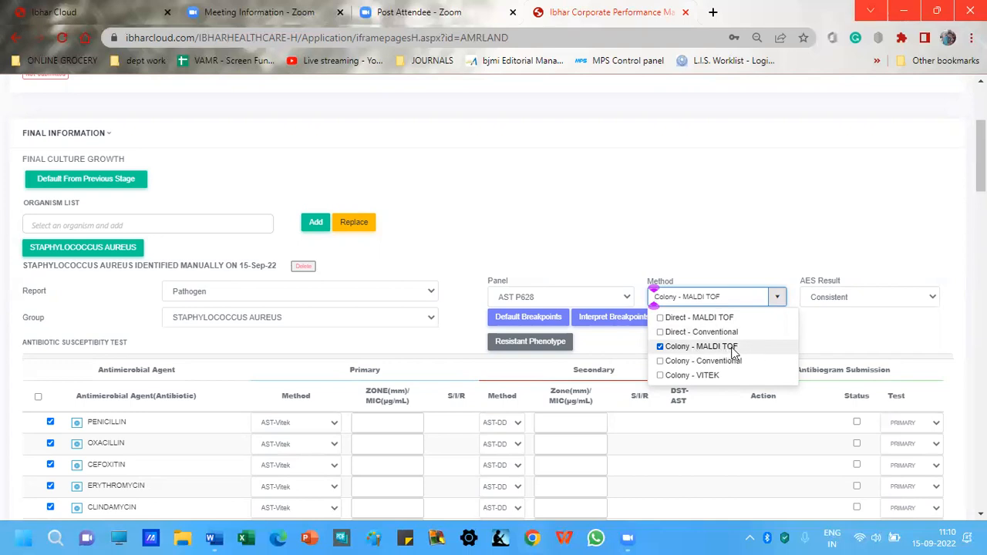
{"action": "left_click", "coordinate": [819, 343]}
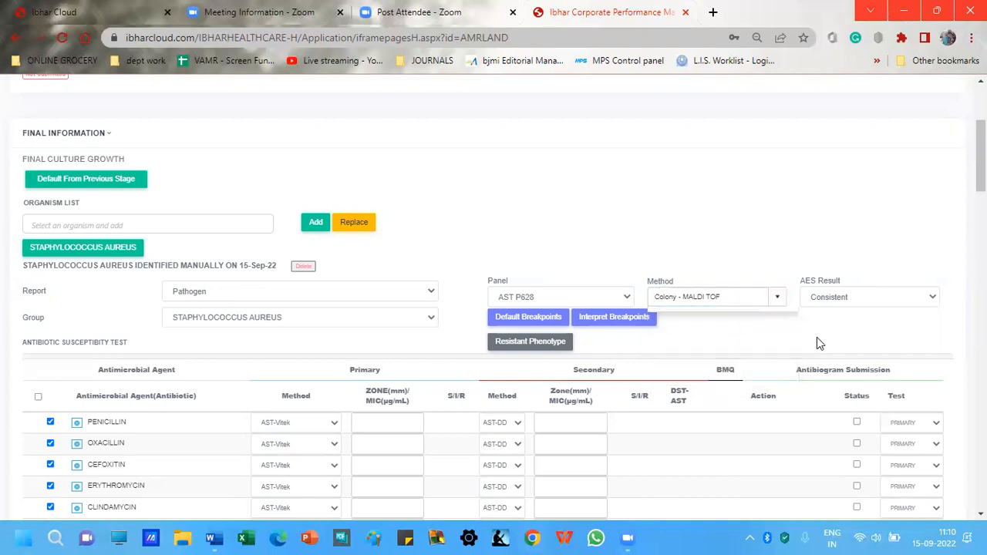
{"action": "left_click", "coordinate": [839, 298]}
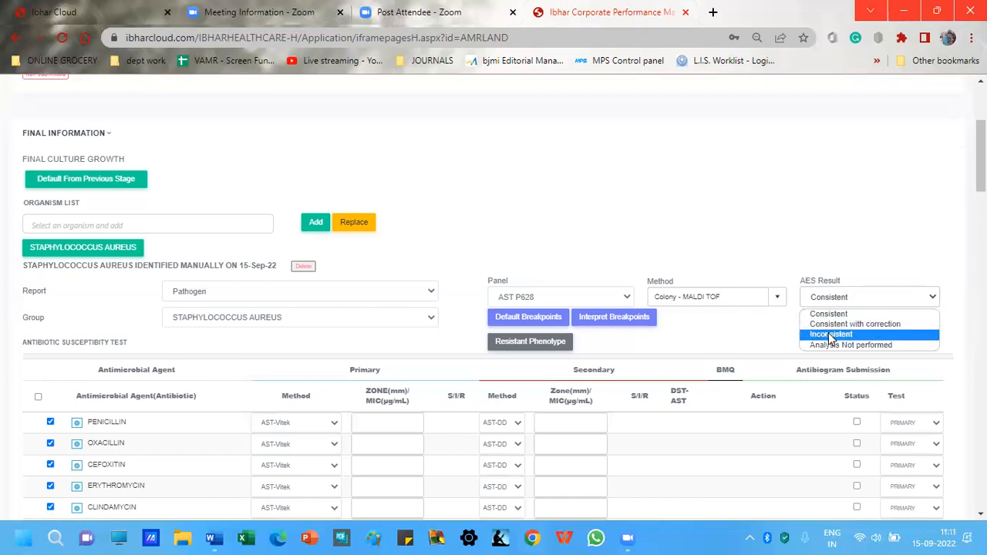
{"action": "left_click", "coordinate": [780, 342]}
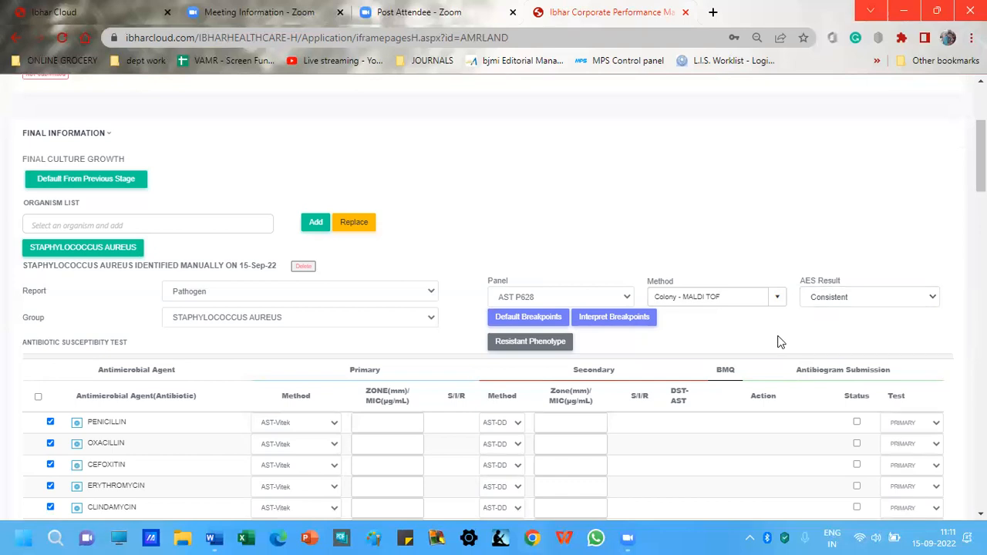
Step: Examine the antimicrobial agents, their test methods and result fields in the STAPHYLOCOCCUS AUREUS susceptibility table
{"action": "scroll", "coordinate": [780, 341], "scroll_direction": "down", "scroll_amount": 1}
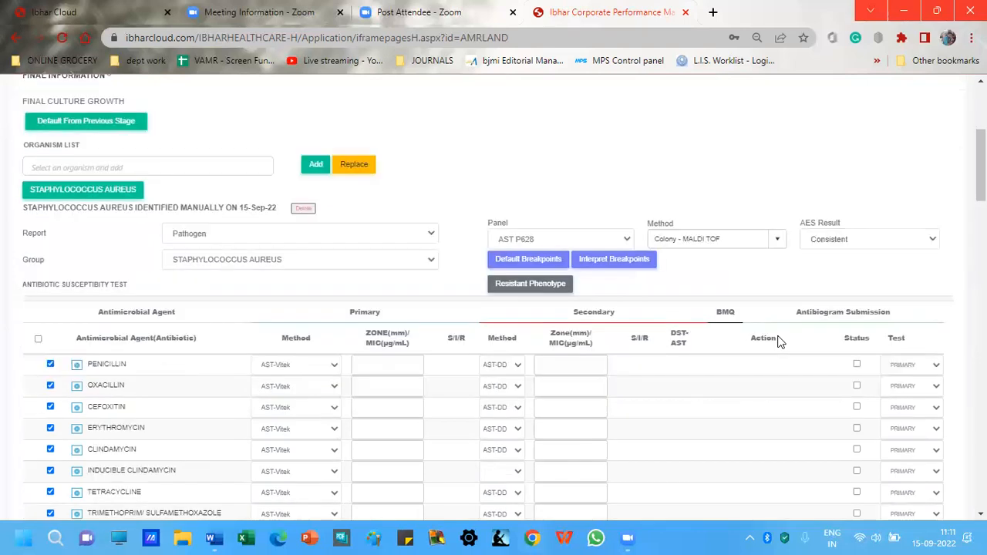
{"action": "scroll", "coordinate": [780, 342], "scroll_direction": "down", "scroll_amount": 1}
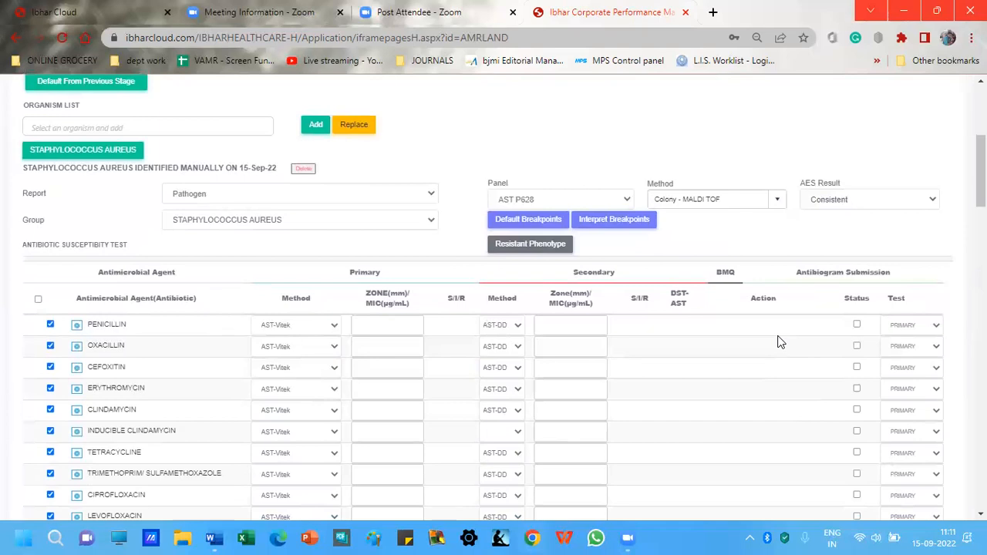
{"action": "scroll", "coordinate": [781, 342], "scroll_direction": "up", "scroll_amount": 1}
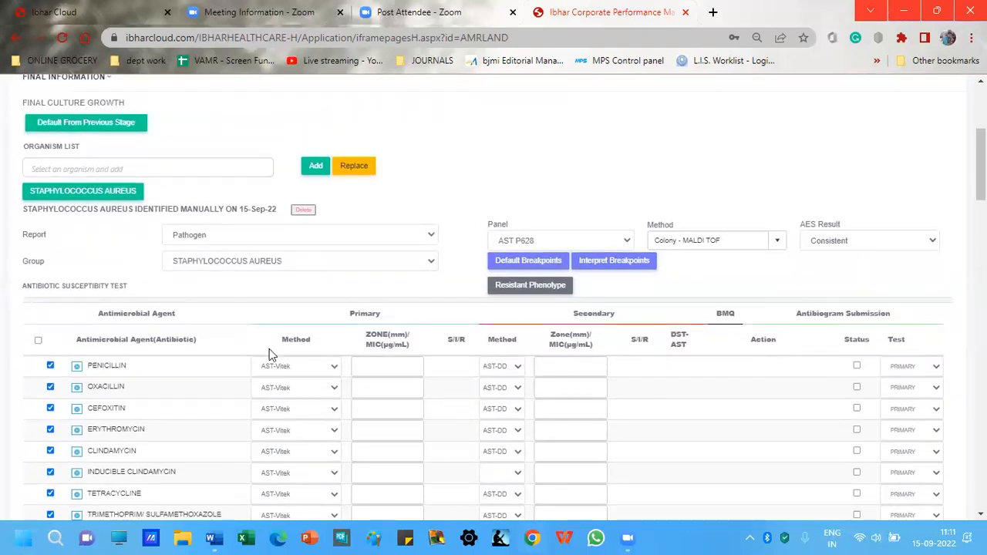
{"action": "scroll", "coordinate": [260, 346], "scroll_direction": "down", "scroll_amount": 2}
{"action": "scroll", "coordinate": [256, 347], "scroll_direction": "down", "scroll_amount": 1}
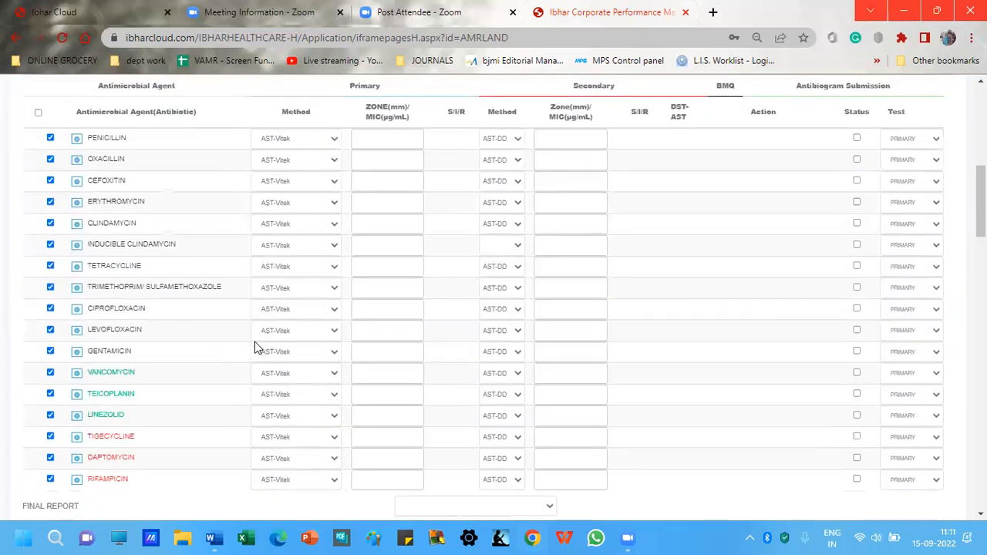
{"action": "scroll", "coordinate": [256, 347], "scroll_direction": "down", "scroll_amount": 1}
{"action": "scroll", "coordinate": [256, 347], "scroll_direction": "up", "scroll_amount": 3}
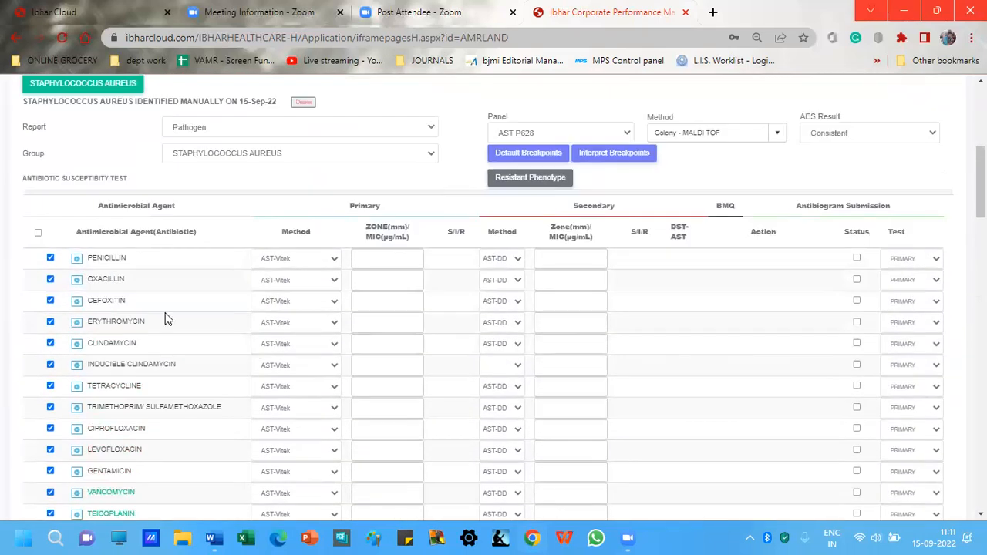
{"action": "scroll", "coordinate": [165, 312], "scroll_direction": "up", "scroll_amount": 1}
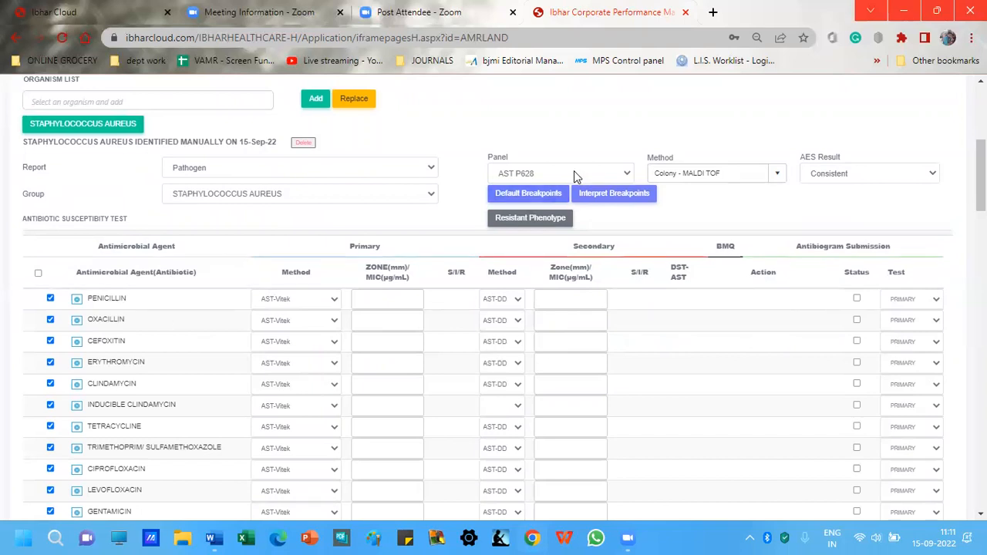
Step: Search the organism list for "klebs" and add KLEBSIELLA AEROGENES to the final culture growth
{"action": "left_click", "coordinate": [222, 101]}
{"action": "type", "text": "klebs"}
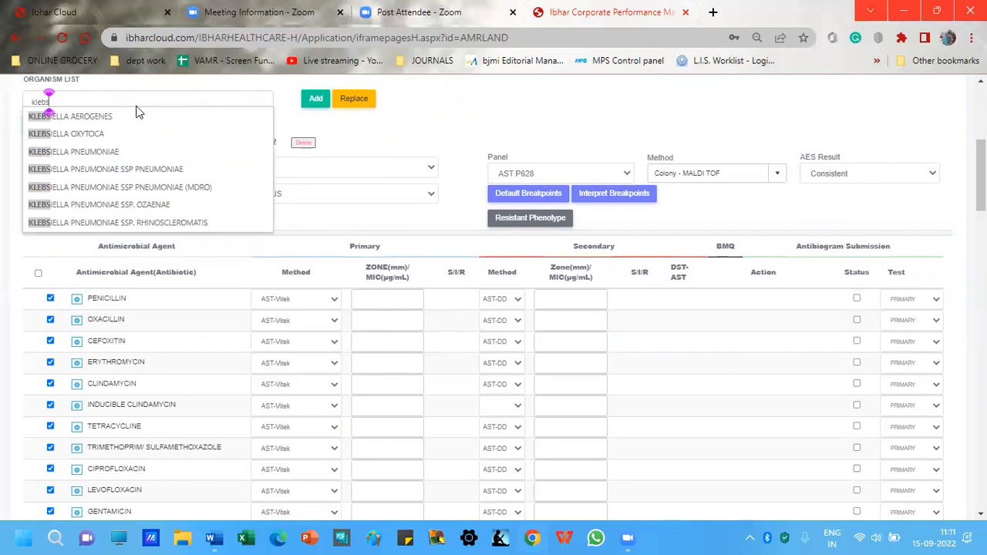
{"action": "left_click", "coordinate": [112, 117]}
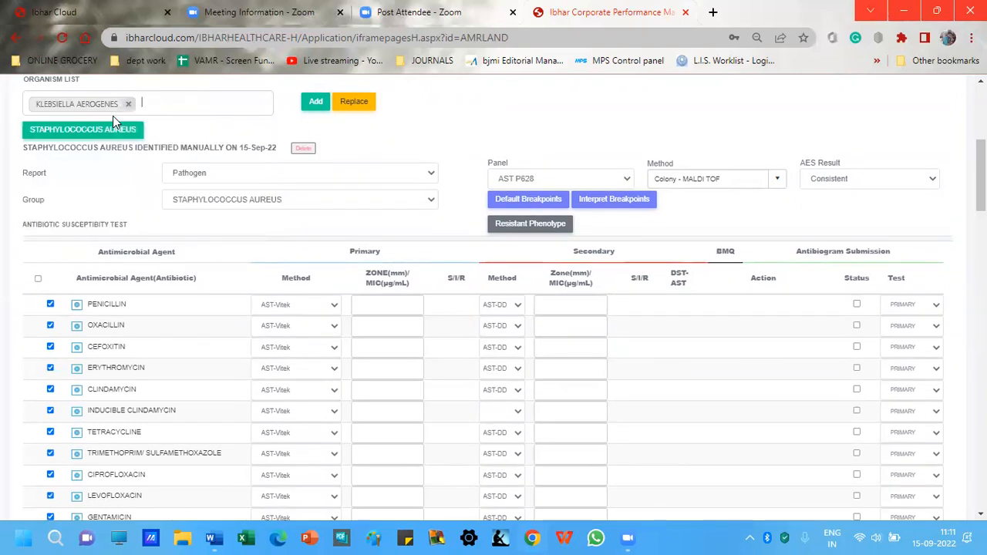
{"action": "left_click", "coordinate": [318, 107]}
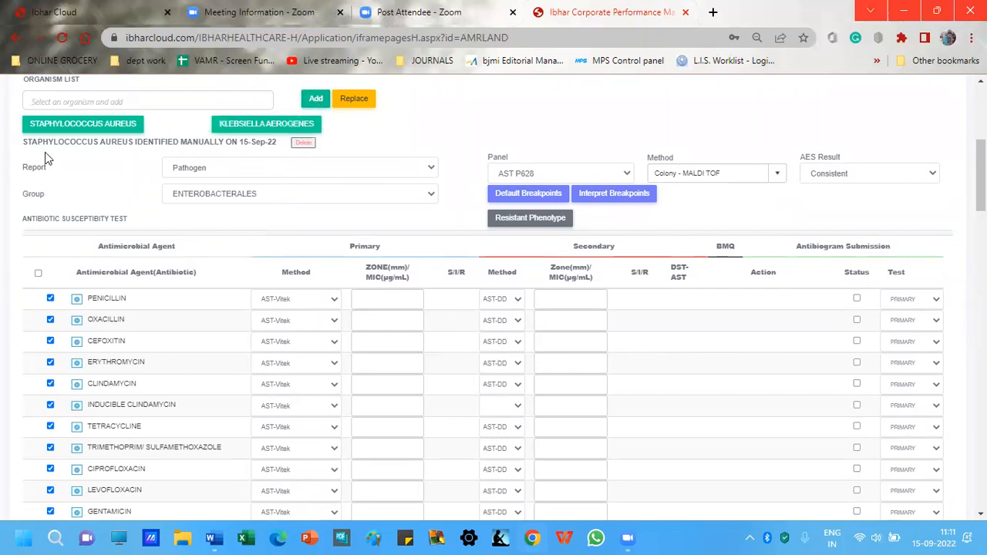
Step: Switch to the KLEBSIELLA AEROGENES isolate and look through its antibiotic susceptibility table
{"action": "left_click", "coordinate": [262, 133]}
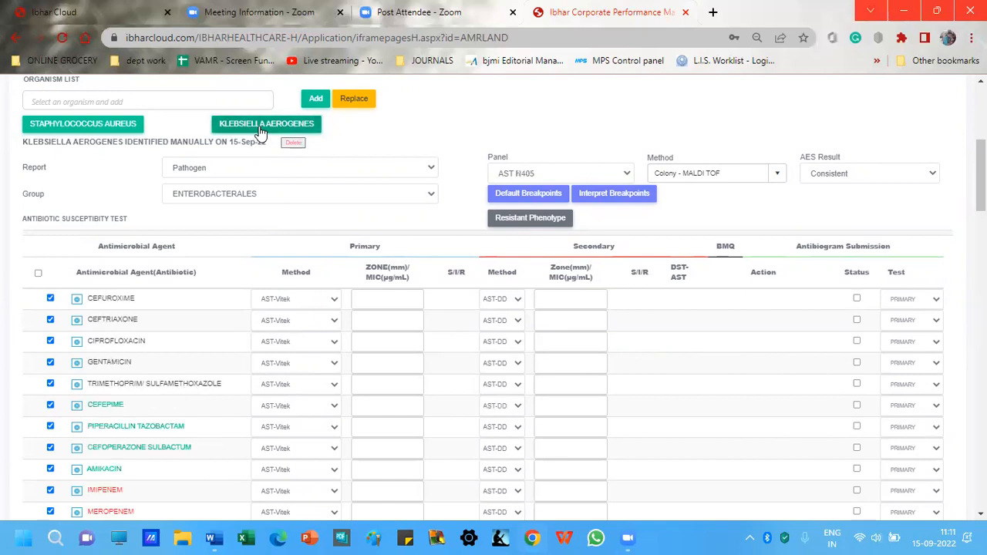
{"action": "left_click", "coordinate": [122, 128]}
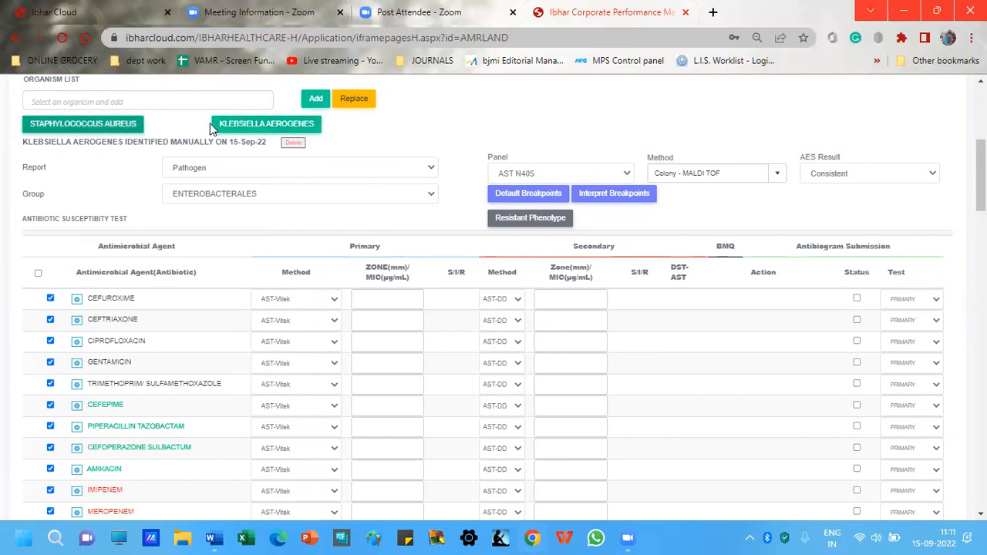
{"action": "left_click", "coordinate": [257, 133]}
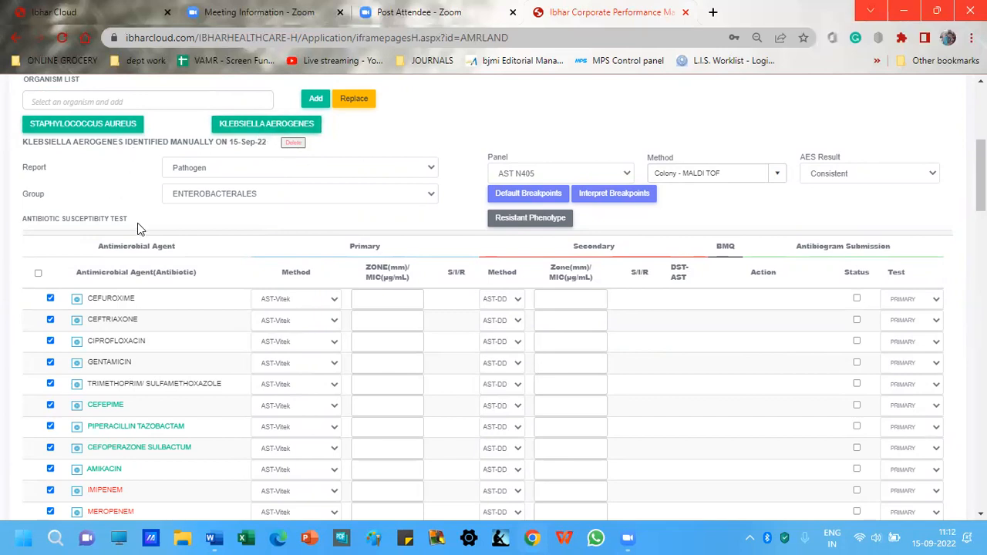
{"action": "scroll", "coordinate": [243, 276], "scroll_direction": "down", "scroll_amount": 2}
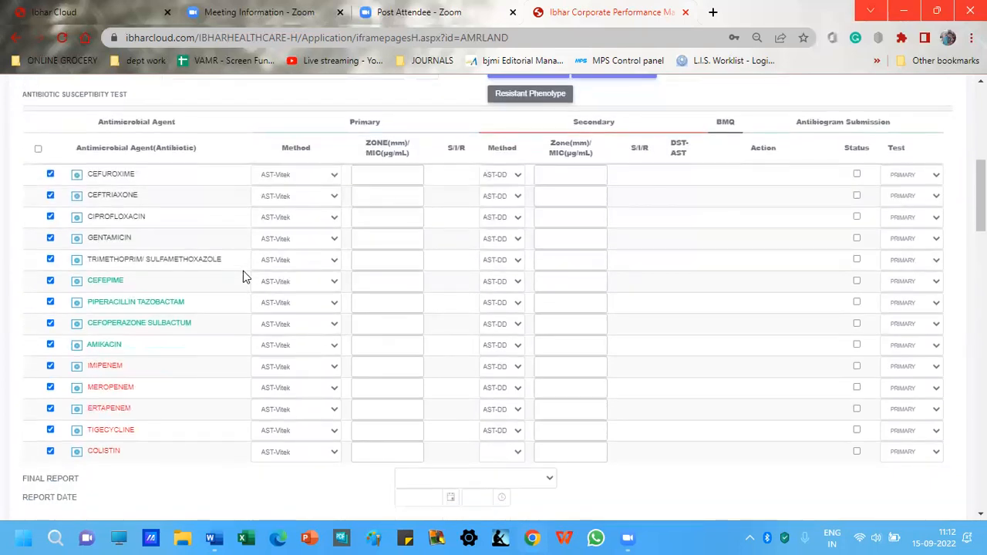
{"action": "scroll", "coordinate": [243, 276], "scroll_direction": "up", "scroll_amount": 3}
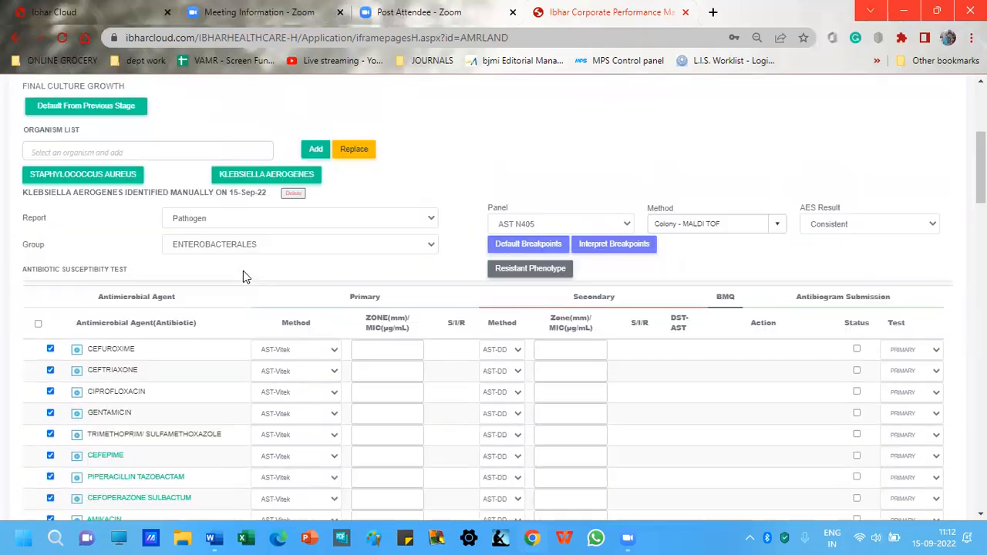
Step: Set the KLEBSIELLA AEROGENES susceptibility panel to AST N281 and check the listed antibiotics
{"action": "left_click", "coordinate": [628, 225]}
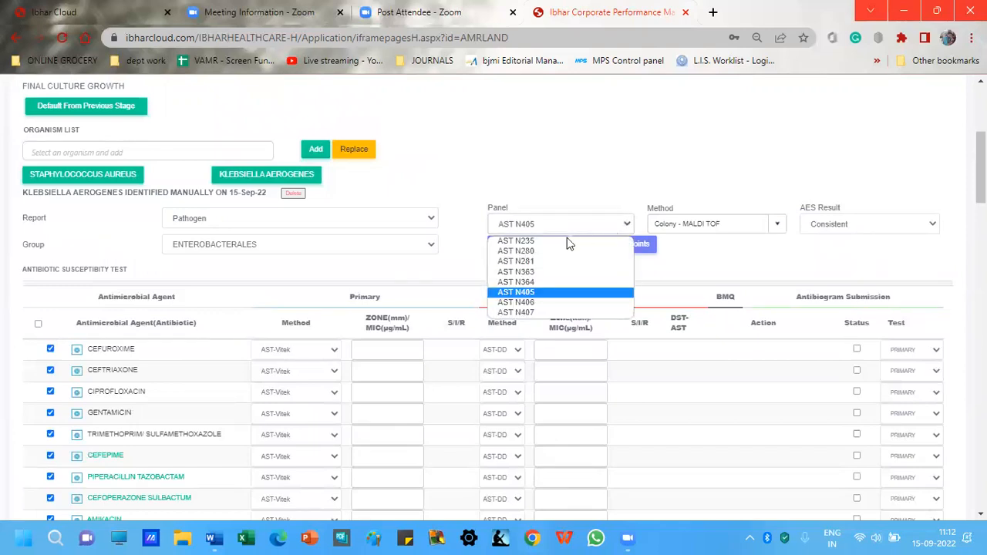
{"action": "left_click", "coordinate": [548, 262]}
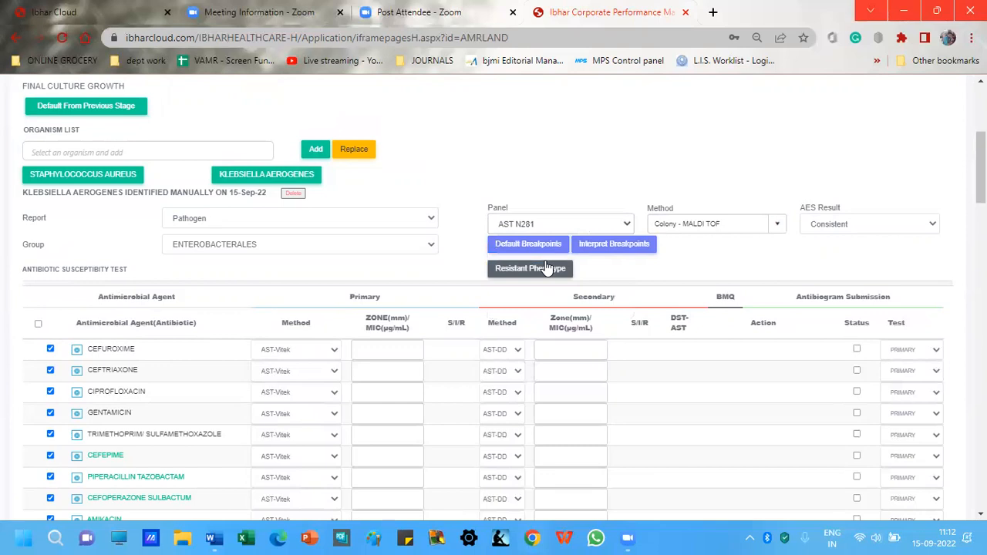
{"action": "scroll", "coordinate": [456, 253], "scroll_direction": "down", "scroll_amount": 1}
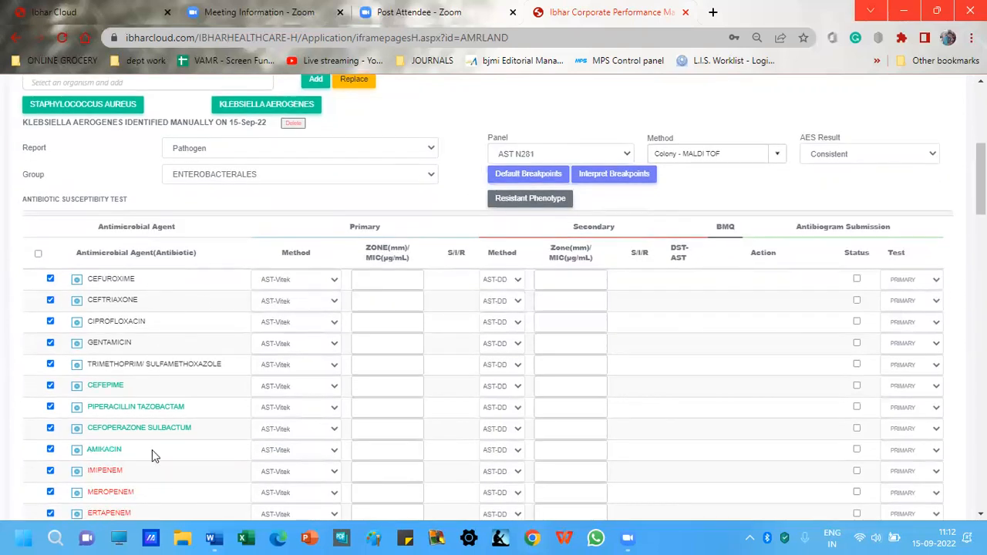
{"action": "scroll", "coordinate": [179, 433], "scroll_direction": "down", "scroll_amount": 2}
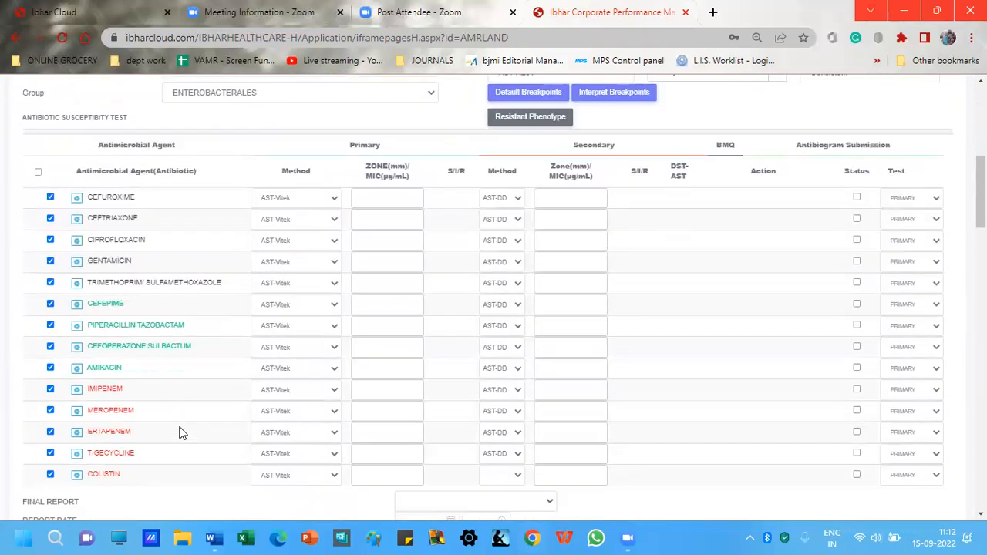
{"action": "scroll", "coordinate": [179, 433], "scroll_direction": "up", "scroll_amount": 2}
{"action": "scroll", "coordinate": [179, 433], "scroll_direction": "down", "scroll_amount": 1}
{"action": "scroll", "coordinate": [181, 429], "scroll_direction": "up", "scroll_amount": 1}
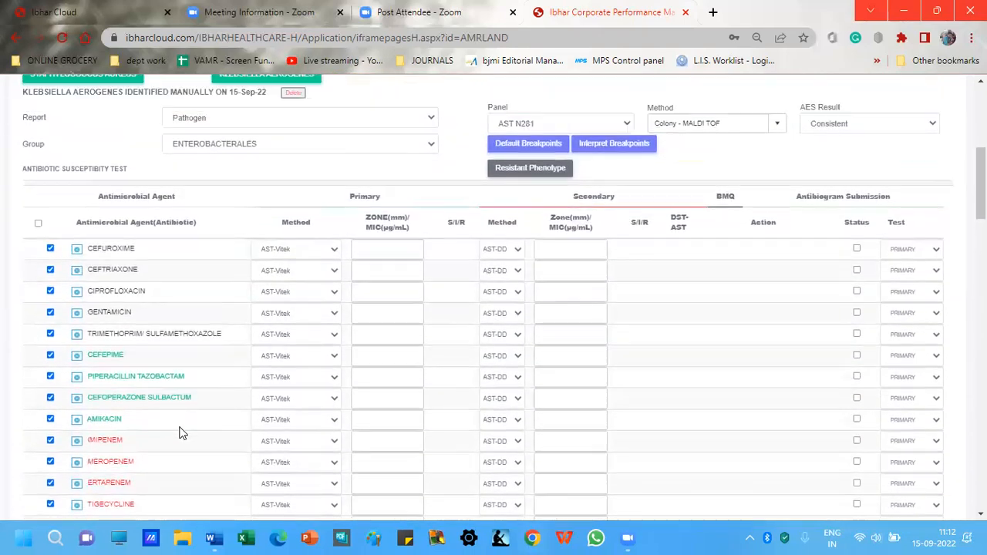
Step: Keep AST N281 as the panel and load its default breakpoints into the KLEBSIELLA AEROGENES susceptibility table
{"action": "left_click", "coordinate": [606, 134]}
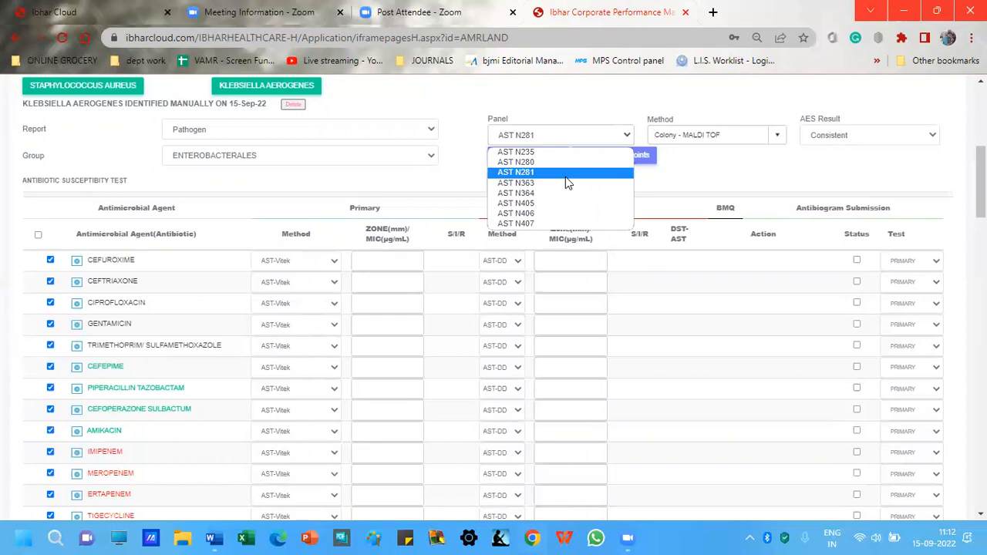
{"action": "left_click", "coordinate": [565, 177]}
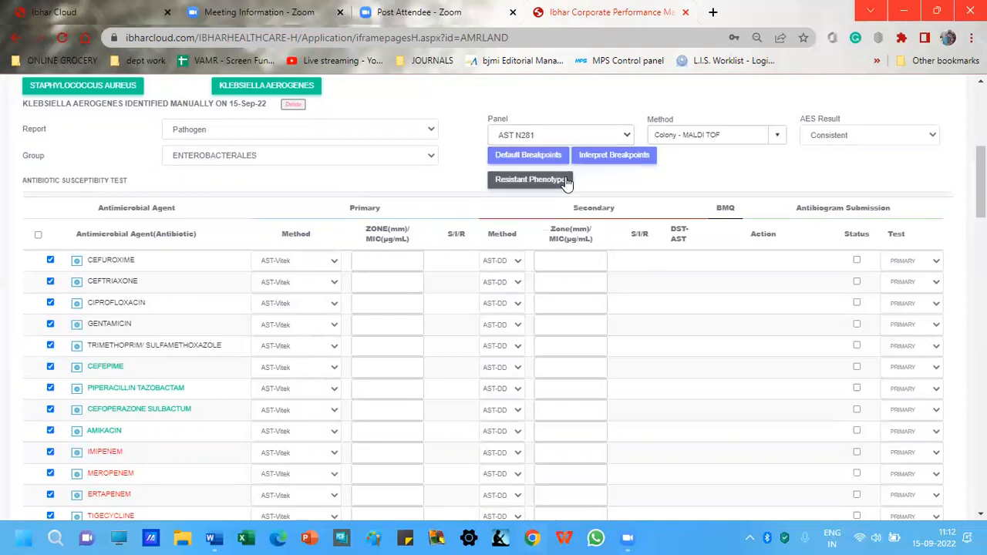
{"action": "left_click", "coordinate": [543, 158]}
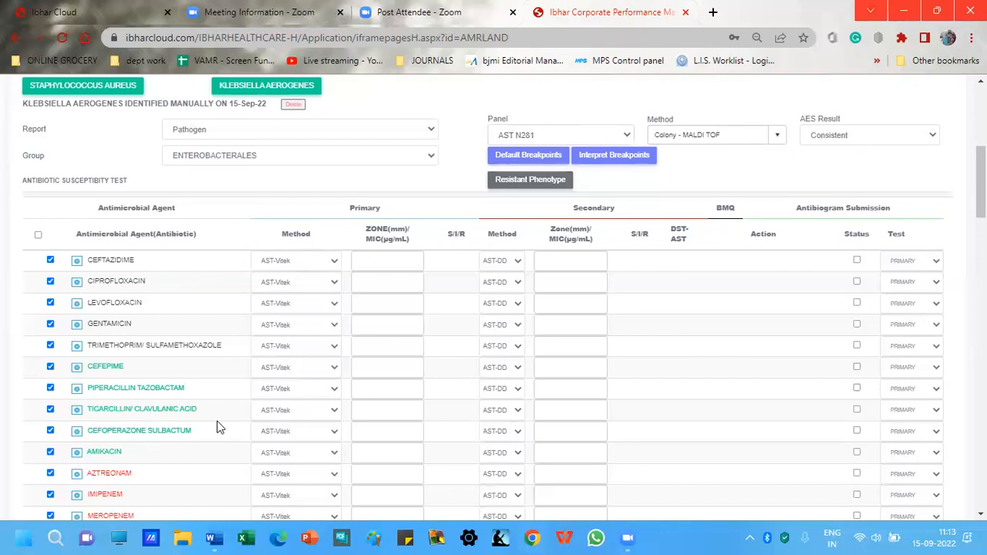
{"action": "scroll", "coordinate": [218, 428], "scroll_direction": "down", "scroll_amount": 2}
{"action": "scroll", "coordinate": [218, 427], "scroll_direction": "up", "scroll_amount": 2}
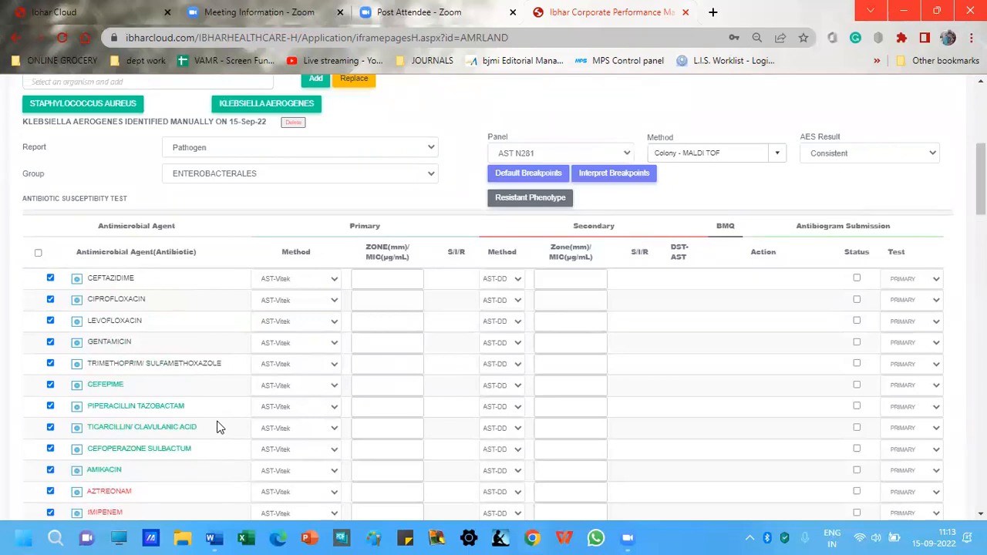
{"action": "left_click", "coordinate": [532, 180]}
Step: Review the sample header and the KLEBSIELLA AEROGENES antibiotic list, and display the MIC and zone breakpoints for ceftazidime
{"action": "scroll", "coordinate": [216, 310], "scroll_direction": "up", "scroll_amount": 2}
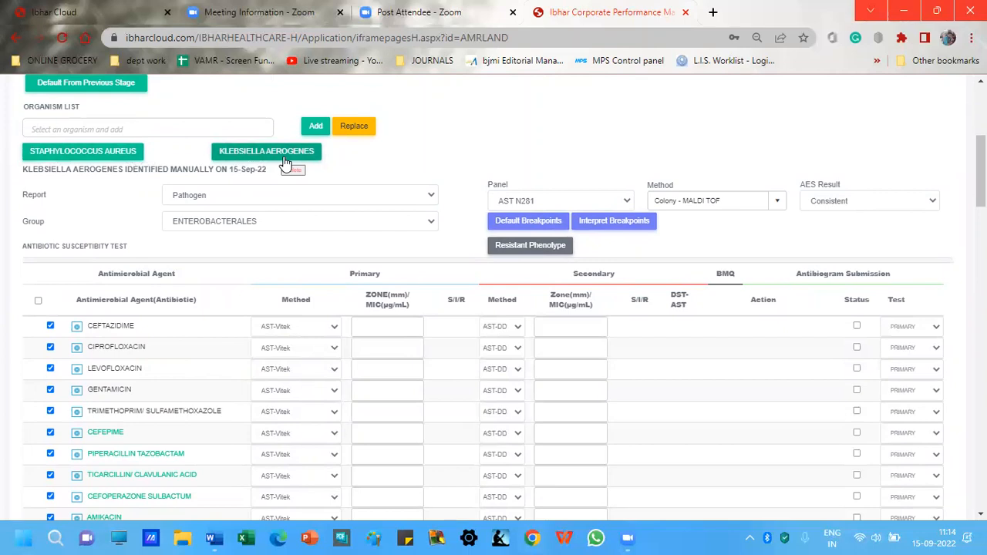
{"action": "scroll", "coordinate": [455, 139], "scroll_direction": "up", "scroll_amount": 4}
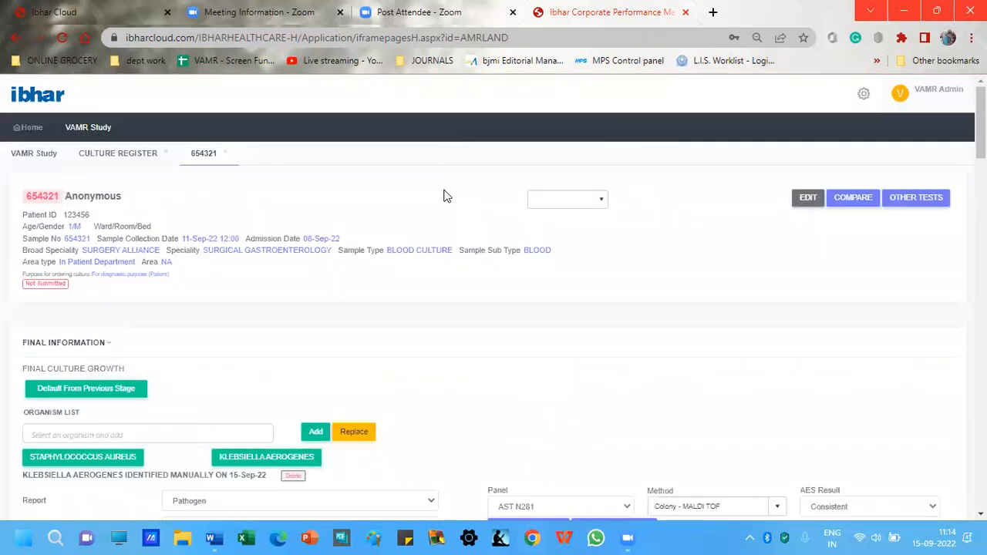
{"action": "scroll", "coordinate": [443, 196], "scroll_direction": "down", "scroll_amount": 3}
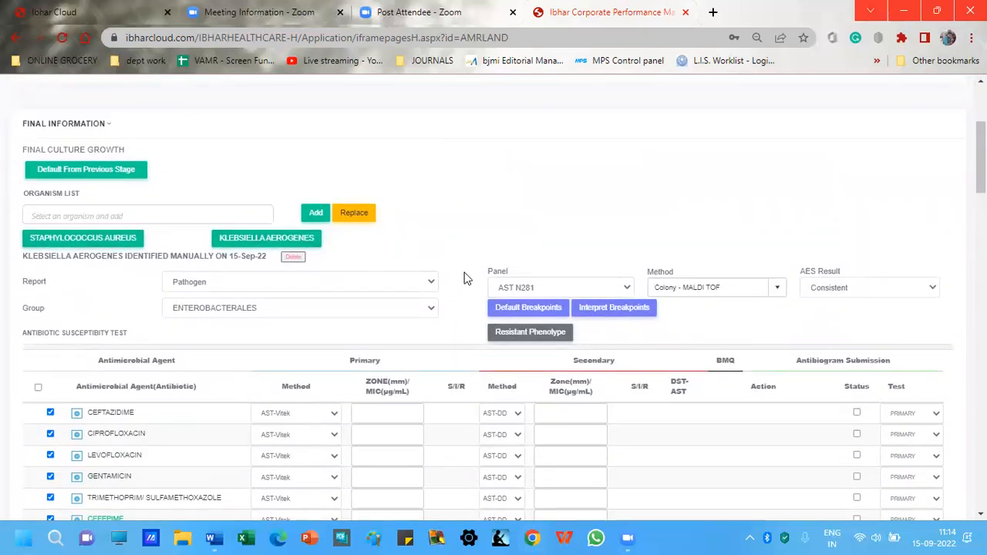
{"action": "scroll", "coordinate": [467, 276], "scroll_direction": "down", "scroll_amount": 2}
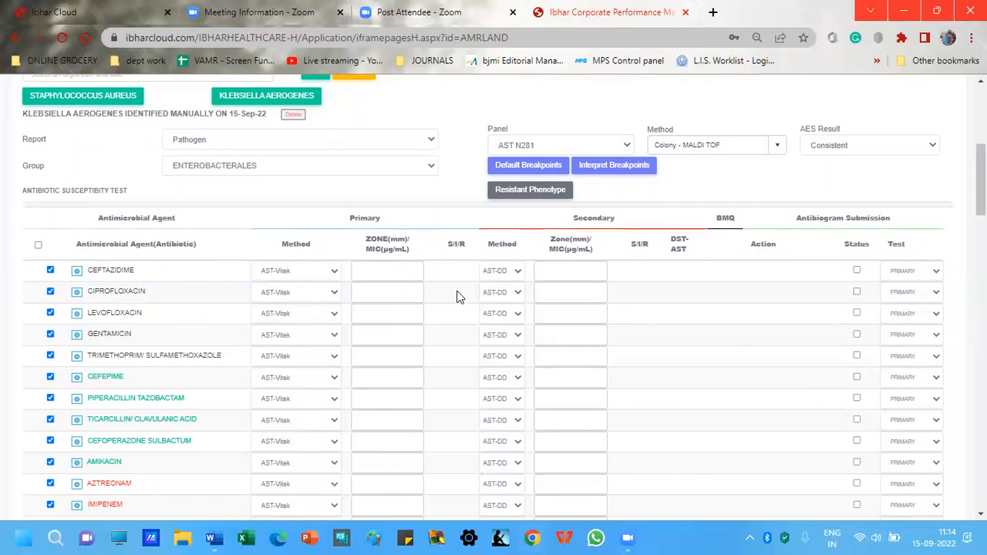
{"action": "scroll", "coordinate": [457, 297], "scroll_direction": "up", "scroll_amount": 1}
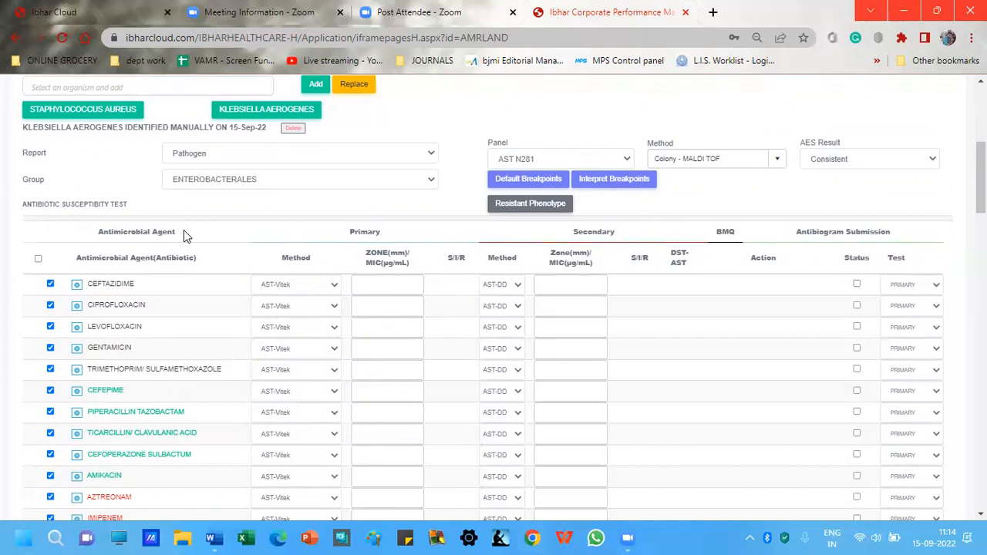
{"action": "scroll", "coordinate": [162, 322], "scroll_direction": "down", "scroll_amount": 2}
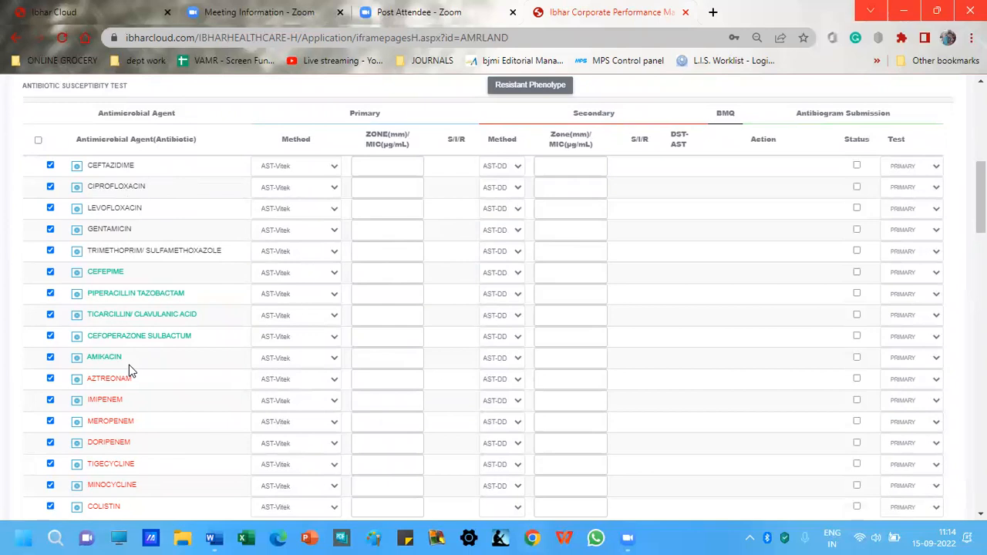
{"action": "scroll", "coordinate": [148, 395], "scroll_direction": "down", "scroll_amount": 2}
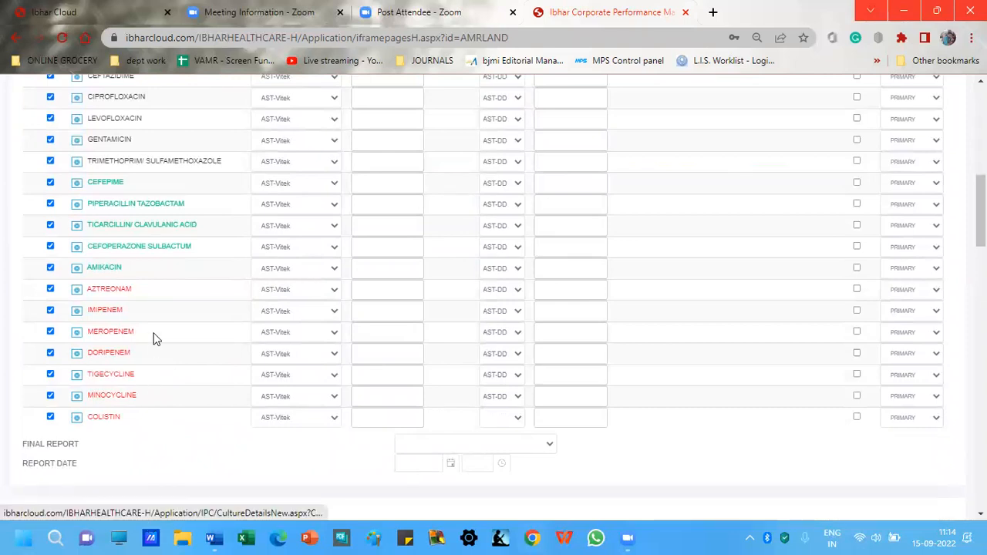
{"action": "scroll", "coordinate": [155, 338], "scroll_direction": "up", "scroll_amount": 2}
{"action": "scroll", "coordinate": [155, 337], "scroll_direction": "up", "scroll_amount": 1}
{"action": "mouse_move", "coordinate": [77, 178]}
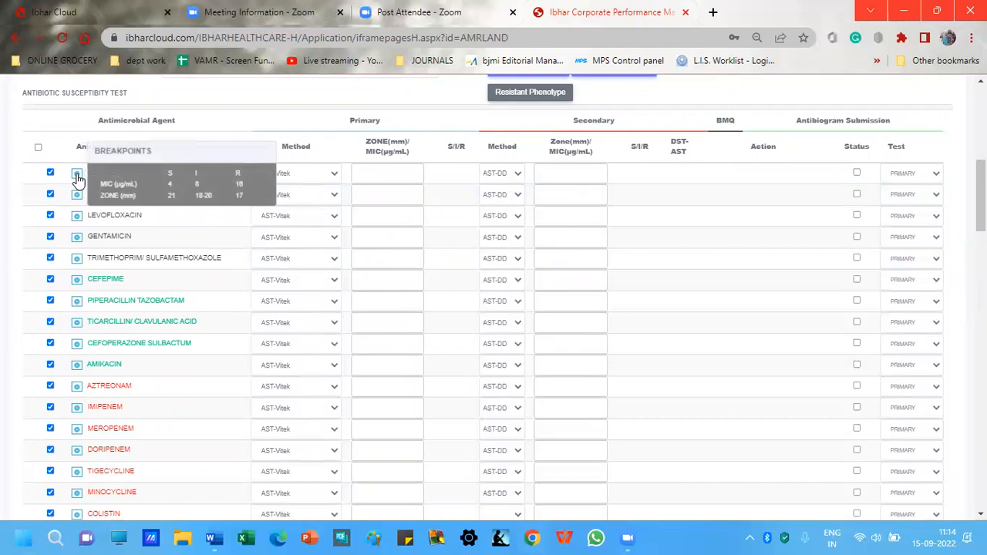
Step: Display the MIC and zone breakpoints of the antibiotics from ciprofloxacin down to aztreonam, one after another
{"action": "mouse_move", "coordinate": [77, 199]}
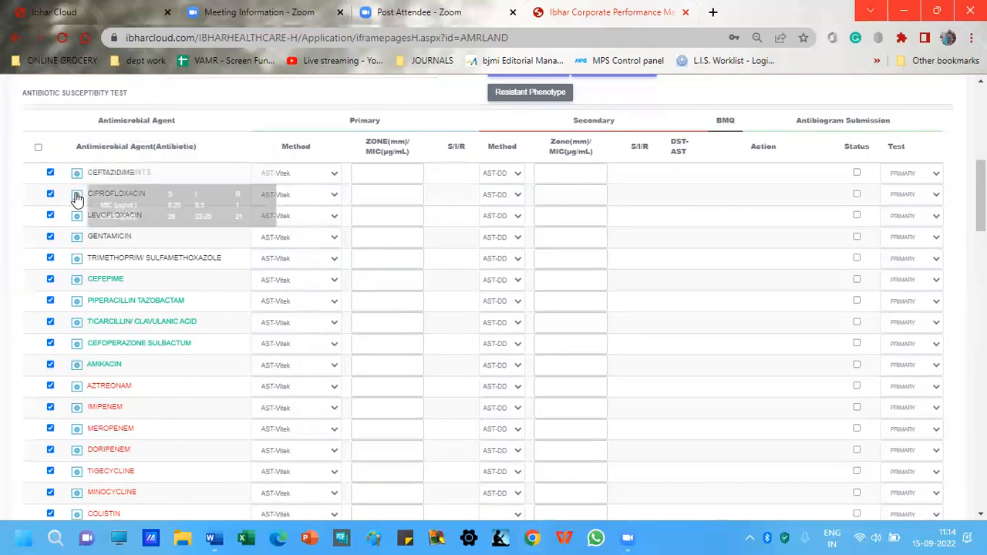
{"action": "mouse_move", "coordinate": [78, 222]}
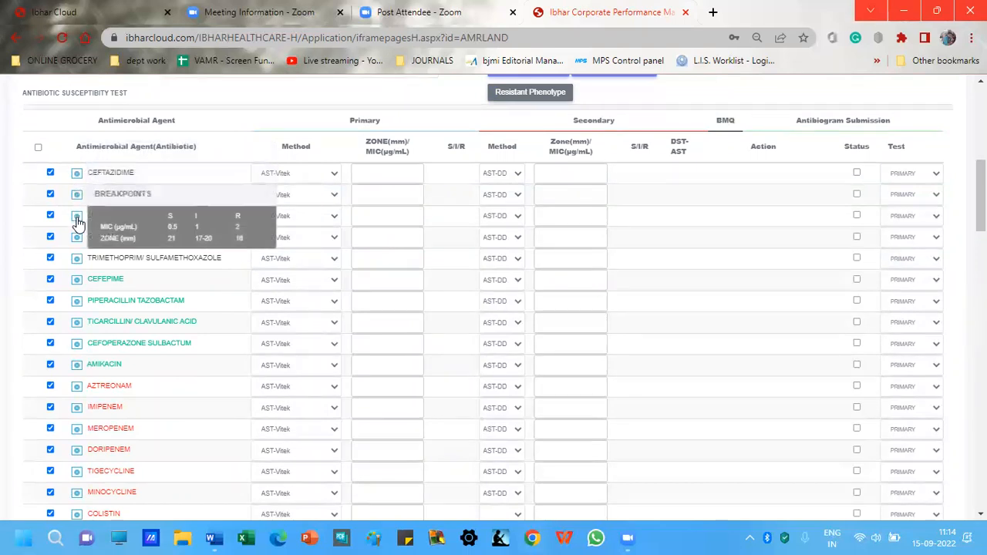
{"action": "mouse_move", "coordinate": [77, 242]}
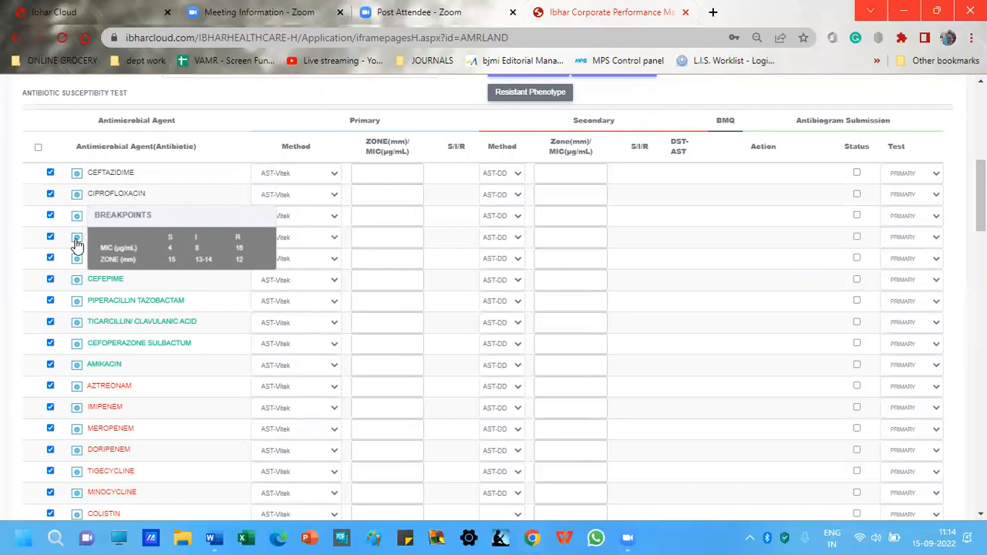
{"action": "mouse_move", "coordinate": [77, 262]}
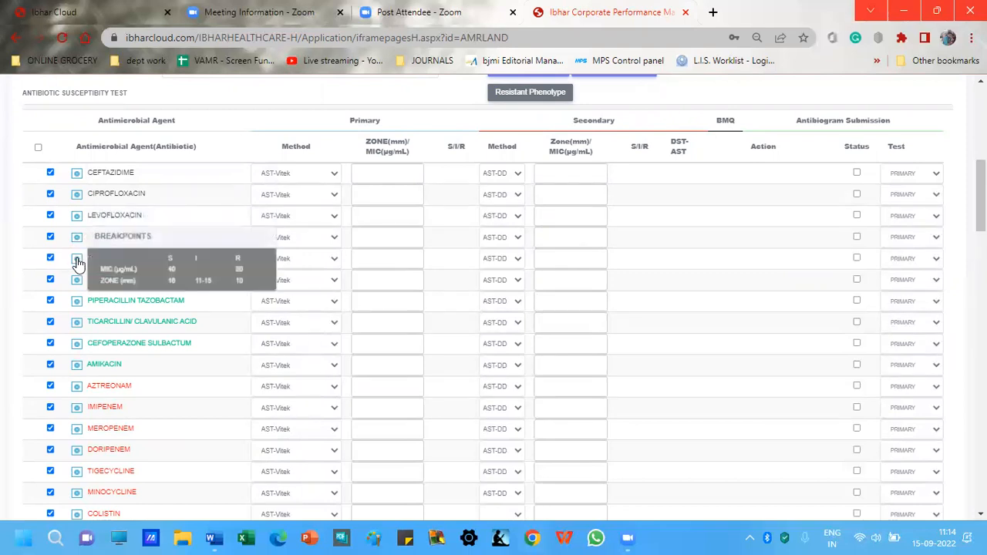
{"action": "mouse_move", "coordinate": [77, 284]}
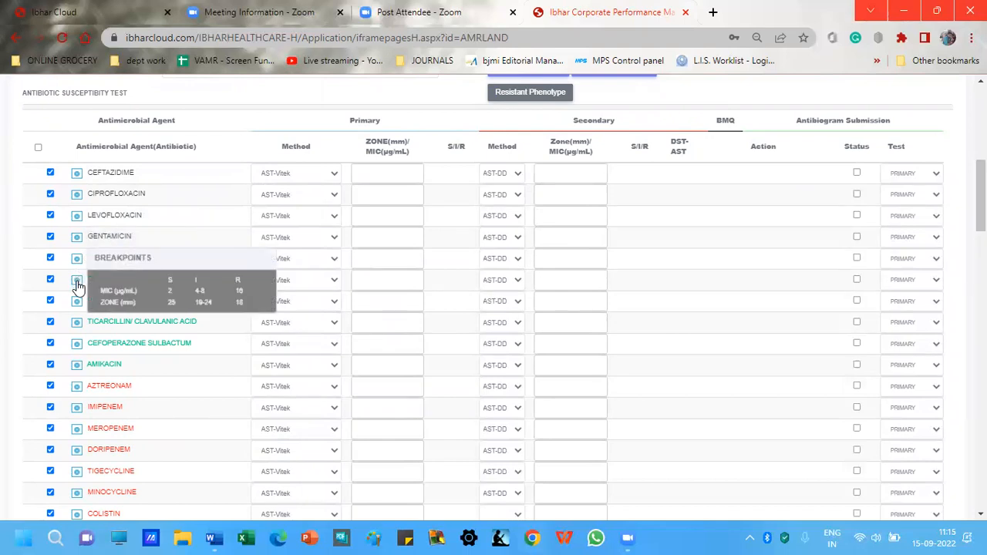
{"action": "mouse_move", "coordinate": [78, 305]}
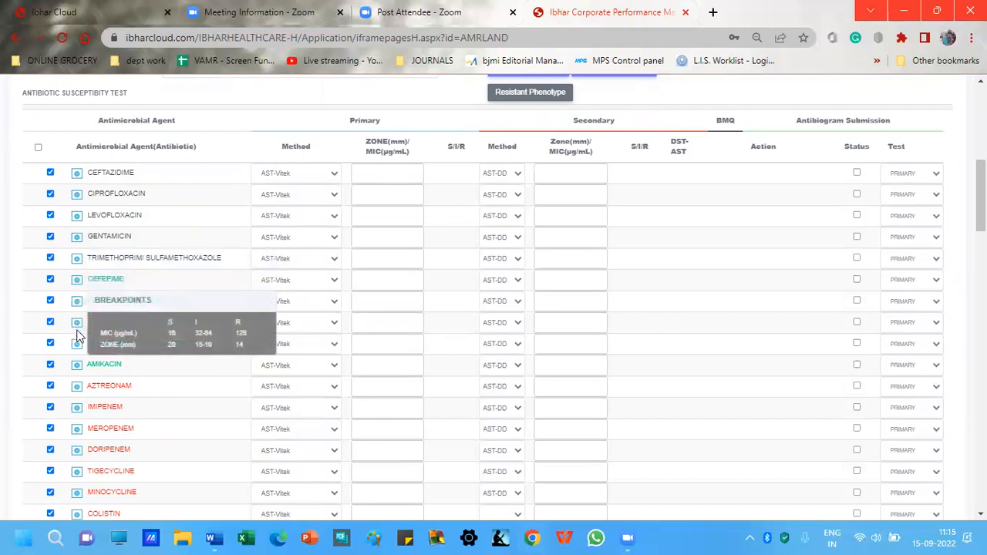
{"action": "mouse_move", "coordinate": [77, 348]}
{"action": "mouse_move", "coordinate": [78, 374]}
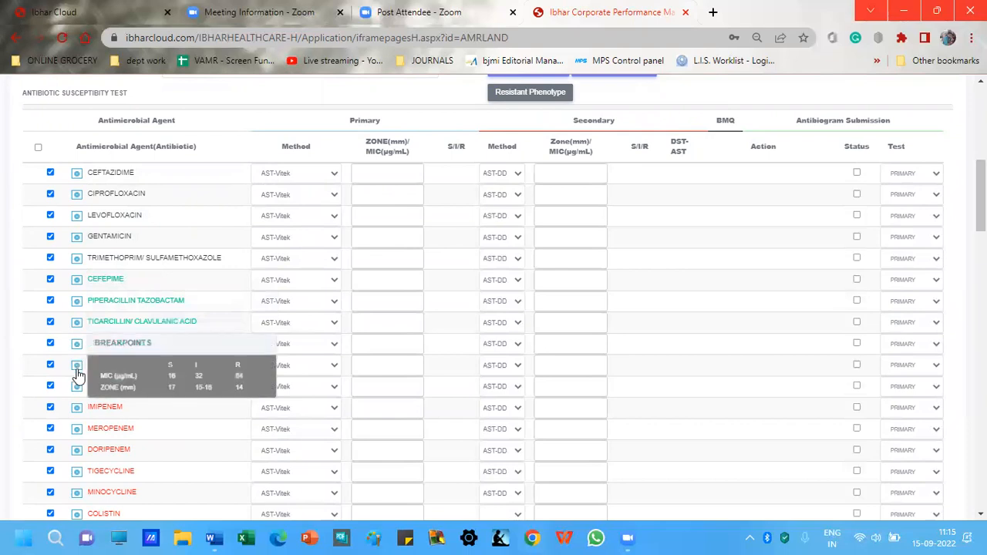
{"action": "mouse_move", "coordinate": [77, 391]}
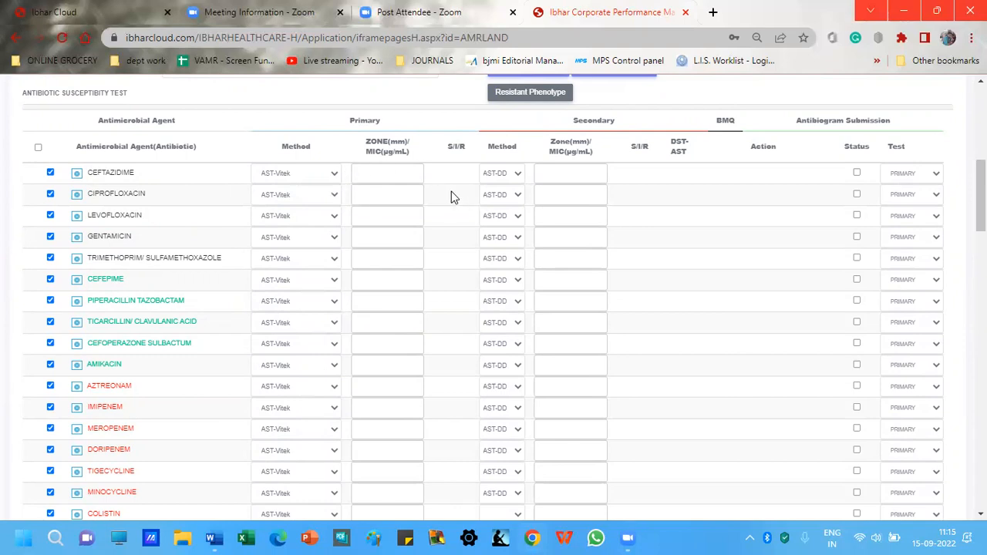
Step: Enter primary MIC values of 64.0 for ceftazidime, ciprofloxacin and levofloxacin, and 128.0 for gentamicin
{"action": "left_click", "coordinate": [407, 177]}
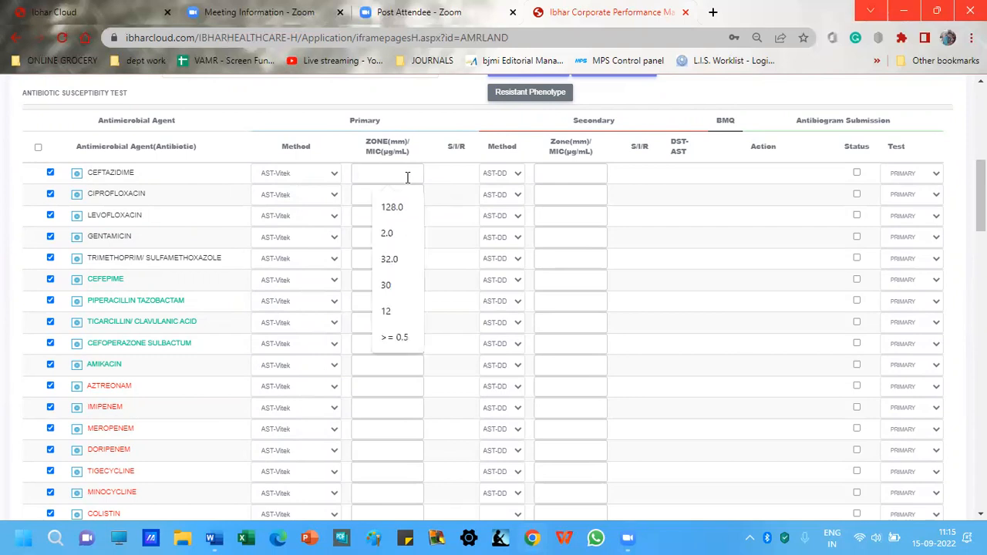
{"action": "type", "text": "64.0"}
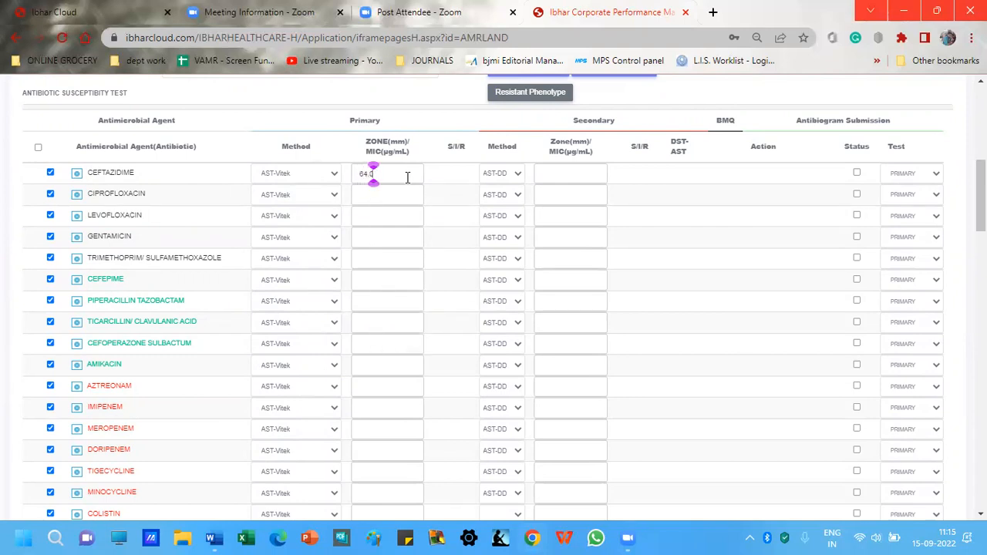
{"action": "double_click", "coordinate": [356, 173]}
{"action": "key", "text": "ctrl+c"}
{"action": "left_click", "coordinate": [367, 195]}
{"action": "key", "text": "ctrl+v"}
{"action": "left_click", "coordinate": [370, 216]}
{"action": "key", "text": "ctrl+v"}
{"action": "left_click", "coordinate": [369, 232]}
{"action": "type", "text": "128.0"}
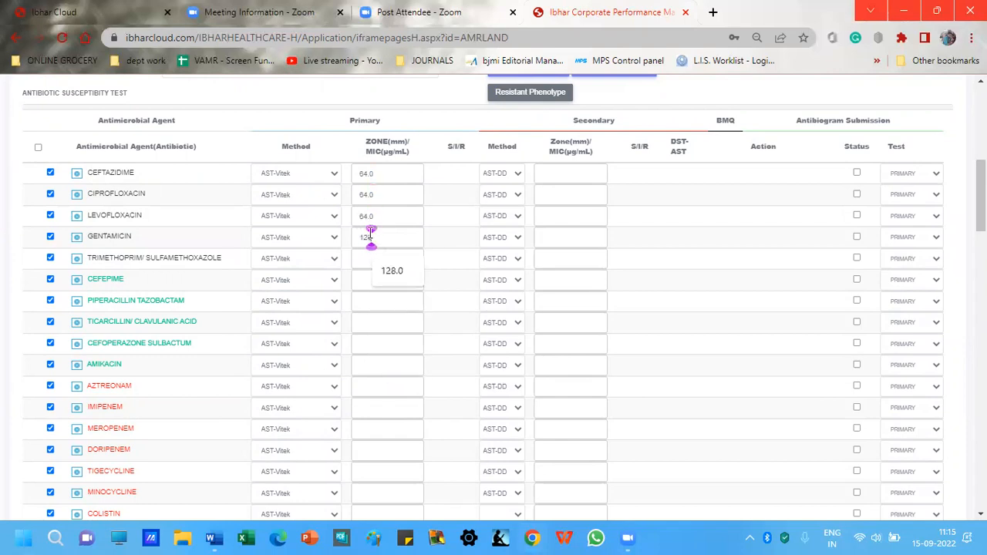
Step: Set the primary MIC to 2.0 for cefepime and 10.0 for trimethoprim/sulfamethoxazole
{"action": "left_click", "coordinate": [373, 279]}
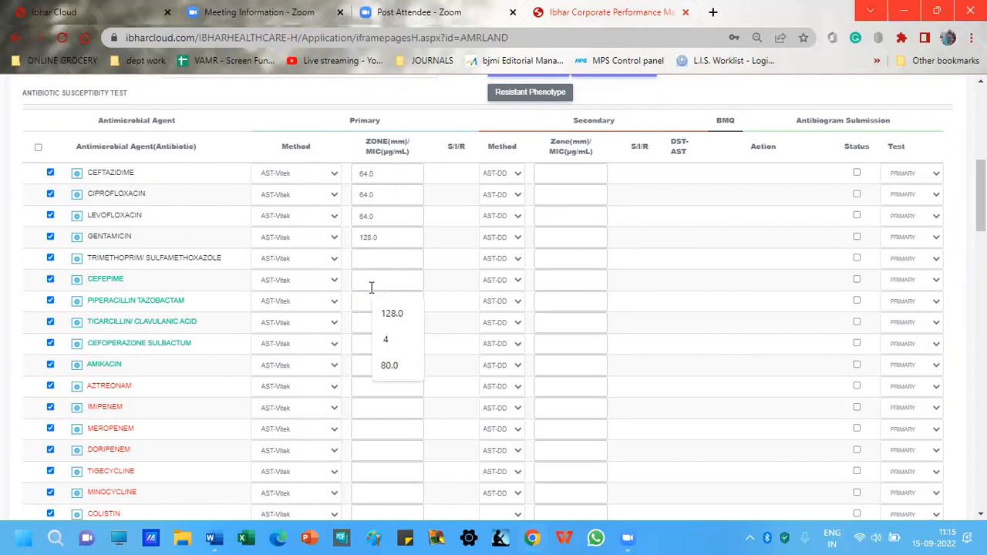
{"action": "type", "text": "2.0"}
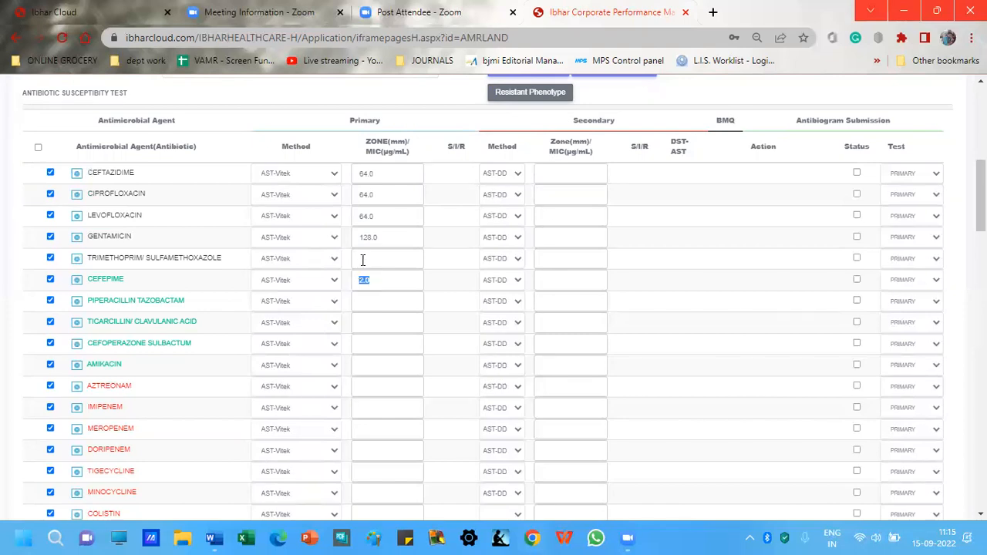
{"action": "left_click", "coordinate": [363, 258]}
{"action": "type", "text": "10.0"}
Step: Enter a primary MIC of 64.0 for piperacillin tazobactam, ticarcillin/clavulanic acid, cefoperazone sulbactum and amikacin
{"action": "left_click", "coordinate": [367, 298]}
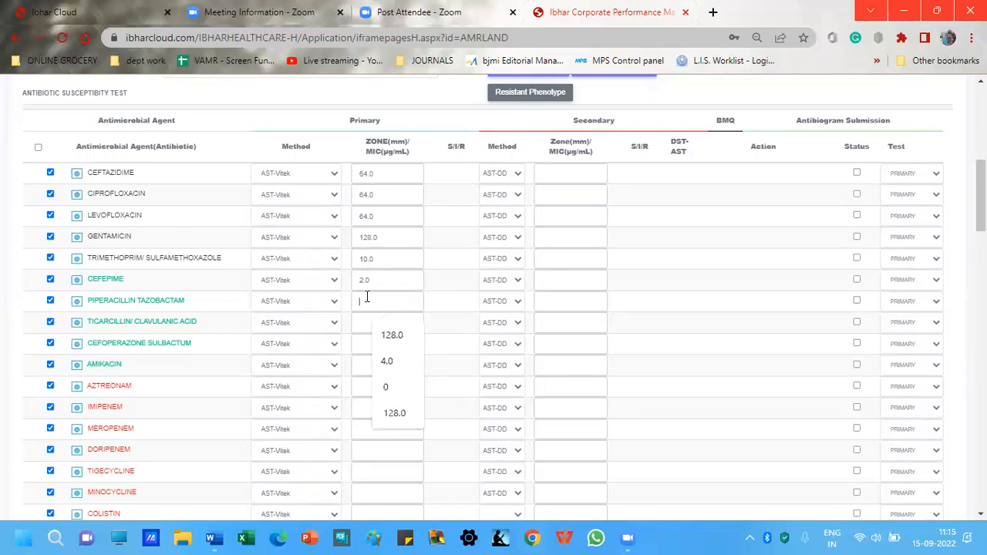
{"action": "type", "text": "64.0"}
{"action": "left_click", "coordinate": [364, 323]}
{"action": "type", "text": "64.0"}
{"action": "left_click", "coordinate": [362, 344]}
{"action": "type", "text": "64.0"}
{"action": "left_click", "coordinate": [365, 364]}
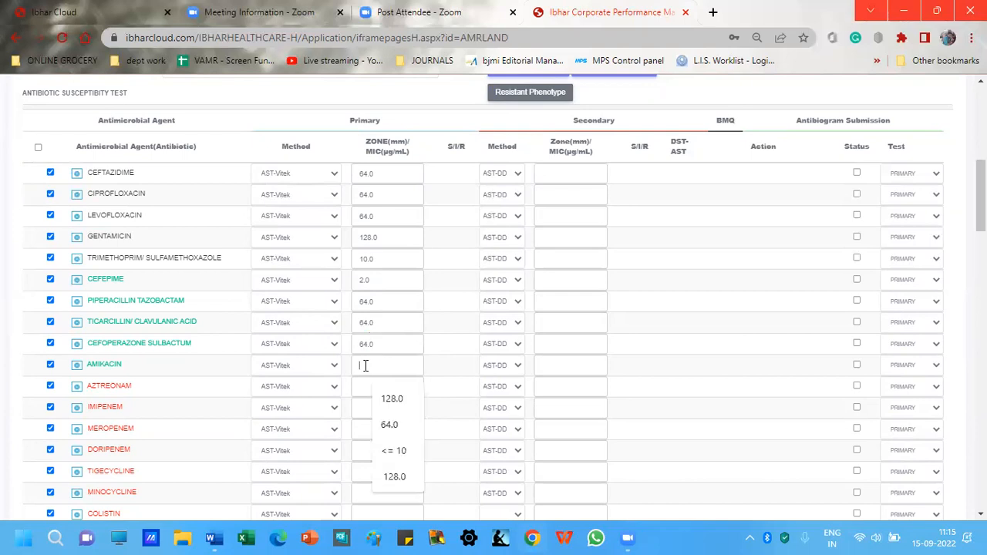
{"action": "type", "text": "64.0"}
Step: Enter a primary MIC of 64.0 for aztreonam, imipenem, meropenem and doripenem
{"action": "left_click", "coordinate": [367, 390]}
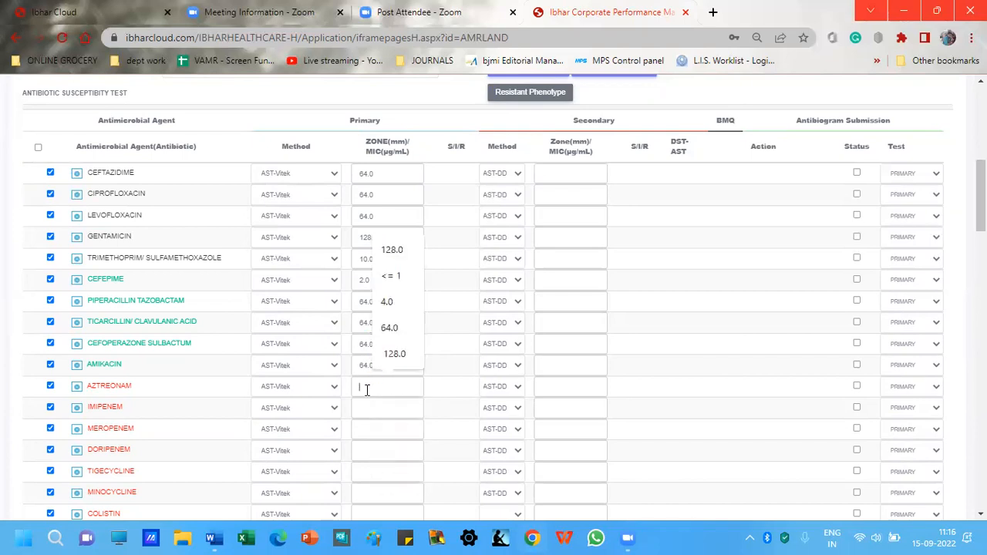
{"action": "type", "text": "64.0"}
{"action": "left_click", "coordinate": [364, 409]}
{"action": "type", "text": "64.0"}
{"action": "left_click", "coordinate": [361, 429]}
{"action": "type", "text": "64.0"}
{"action": "left_click", "coordinate": [361, 448]}
{"action": "type", "text": "64.0"}
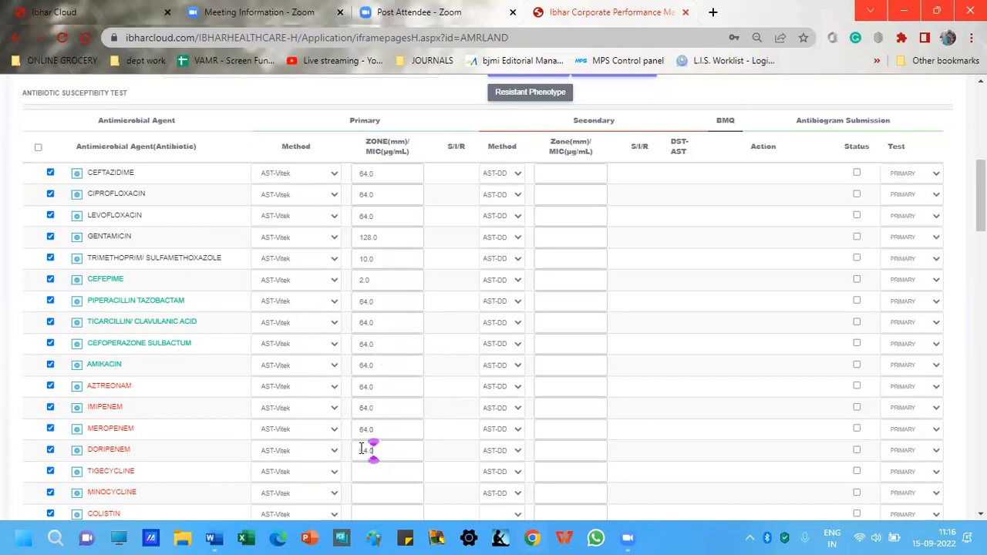
Step: Complete the primary MIC values with 64.0 for tigecycline and minocycline, and 0.5 for colistin
{"action": "scroll", "coordinate": [361, 448], "scroll_direction": "down", "scroll_amount": 1}
{"action": "left_click", "coordinate": [361, 372]}
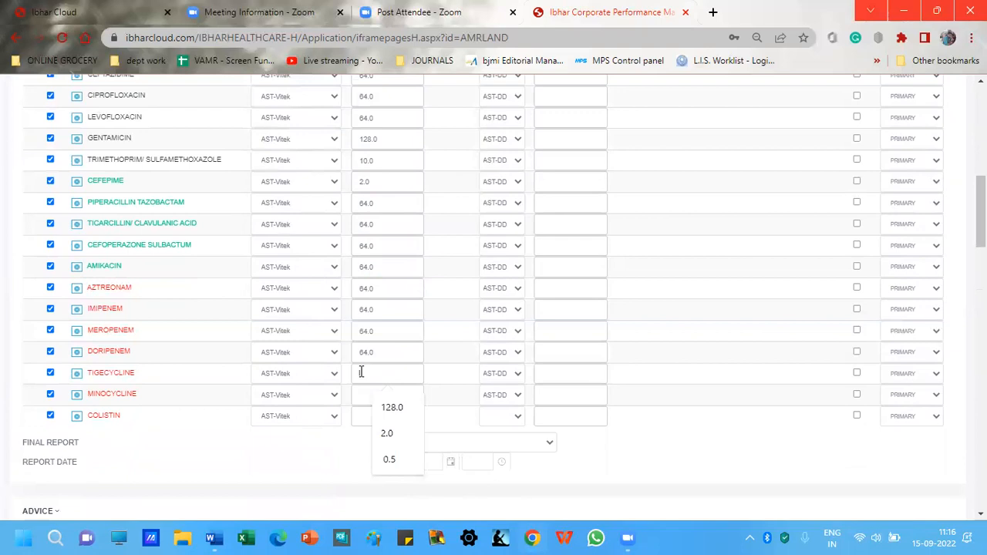
{"action": "type", "text": "64.0"}
{"action": "left_click", "coordinate": [362, 393]}
{"action": "type", "text": "64.0"}
{"action": "left_click", "coordinate": [363, 414]}
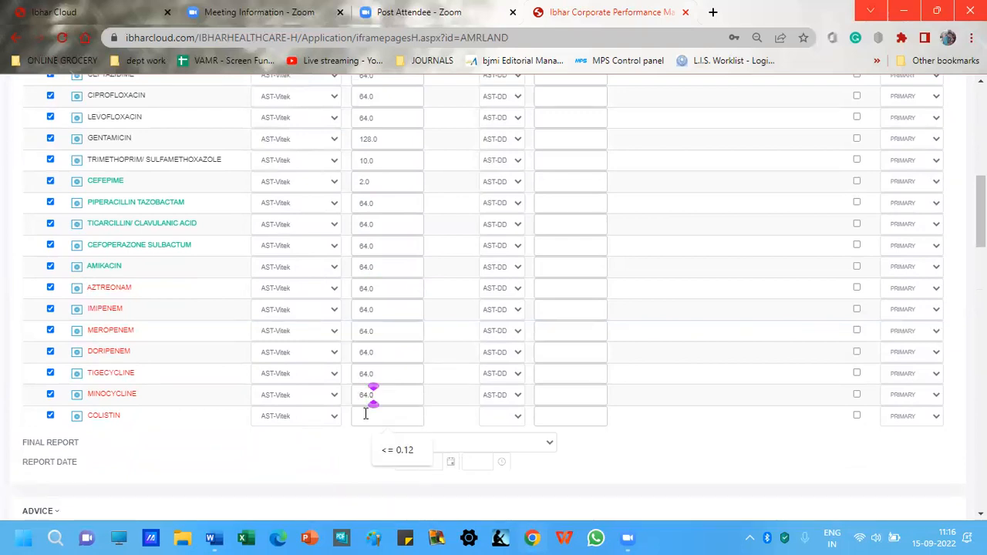
{"action": "type", "text": "0.5"}
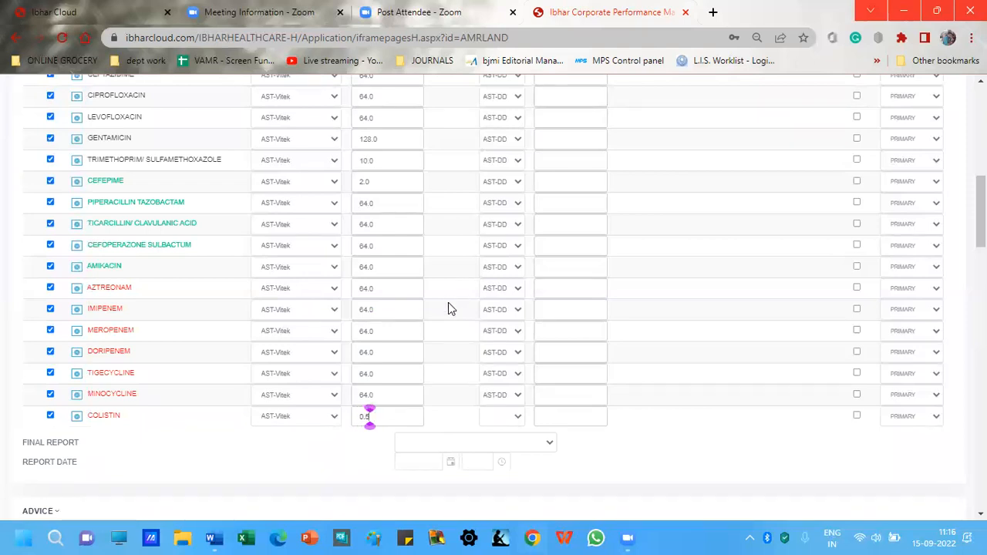
Step: Check the entered primary MIC values and interpret the breakpoints for the KLEBSIELLA AEROGENES antibiotics
{"action": "scroll", "coordinate": [448, 304], "scroll_direction": "up", "scroll_amount": 1}
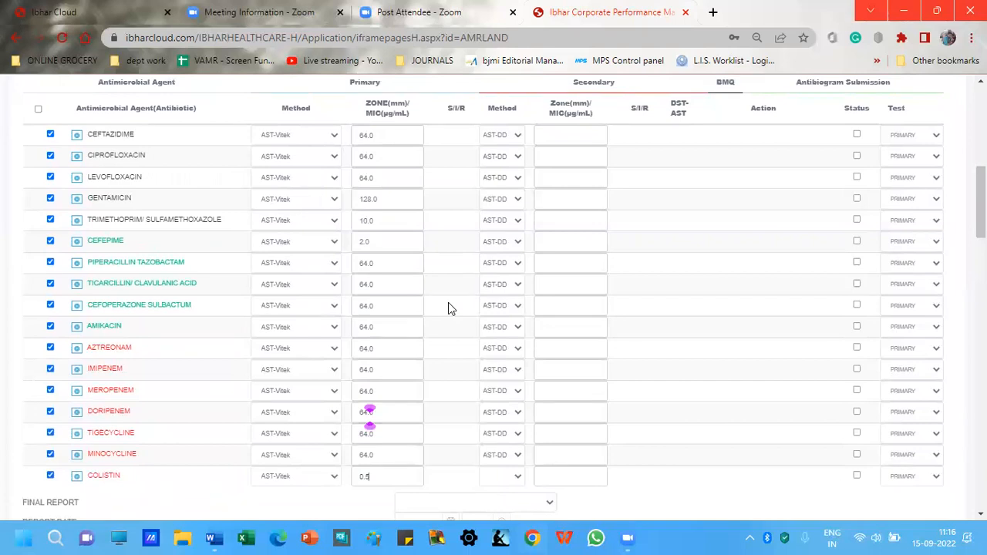
{"action": "scroll", "coordinate": [448, 302], "scroll_direction": "up", "scroll_amount": 1}
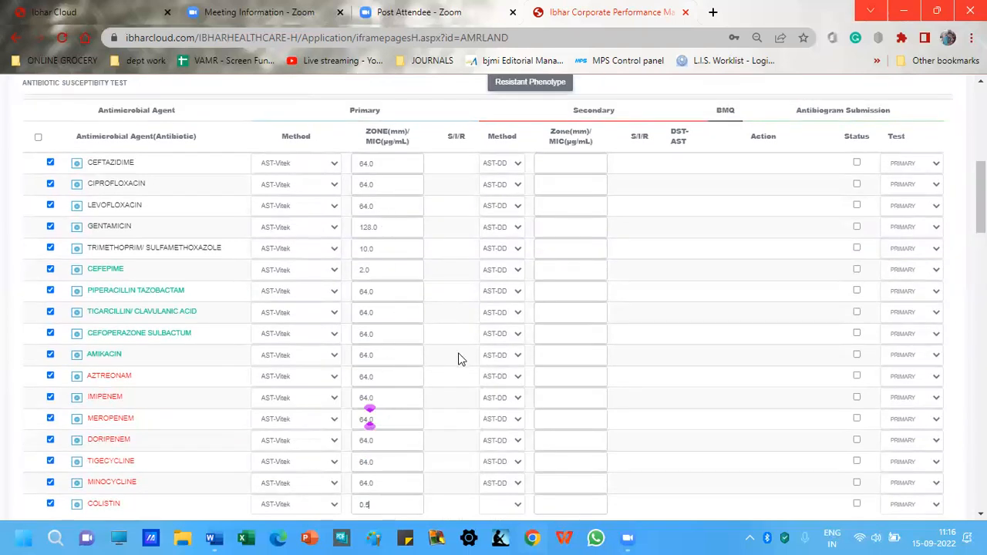
{"action": "scroll", "coordinate": [466, 357], "scroll_direction": "down", "scroll_amount": 2}
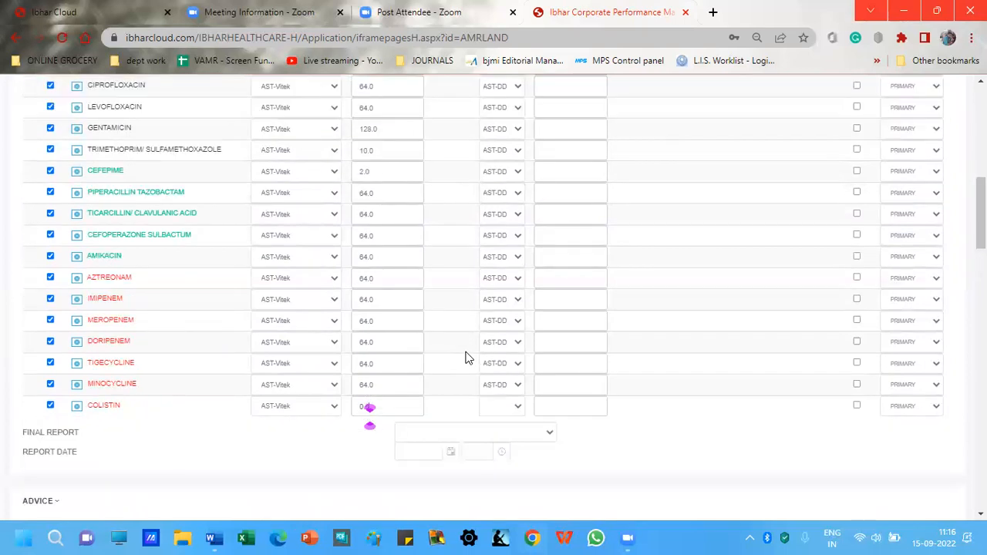
{"action": "scroll", "coordinate": [466, 357], "scroll_direction": "up", "scroll_amount": 2}
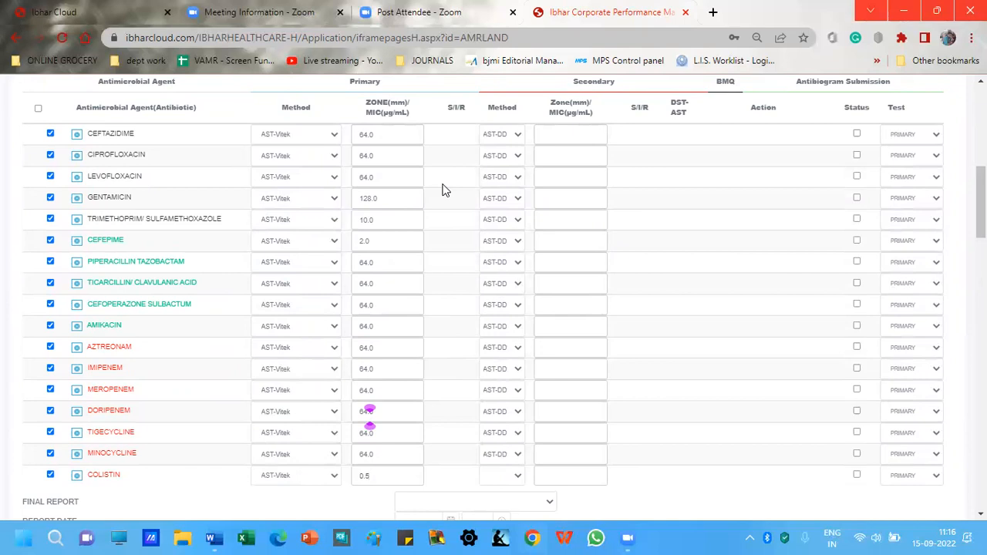
{"action": "scroll", "coordinate": [445, 190], "scroll_direction": "up", "scroll_amount": 1}
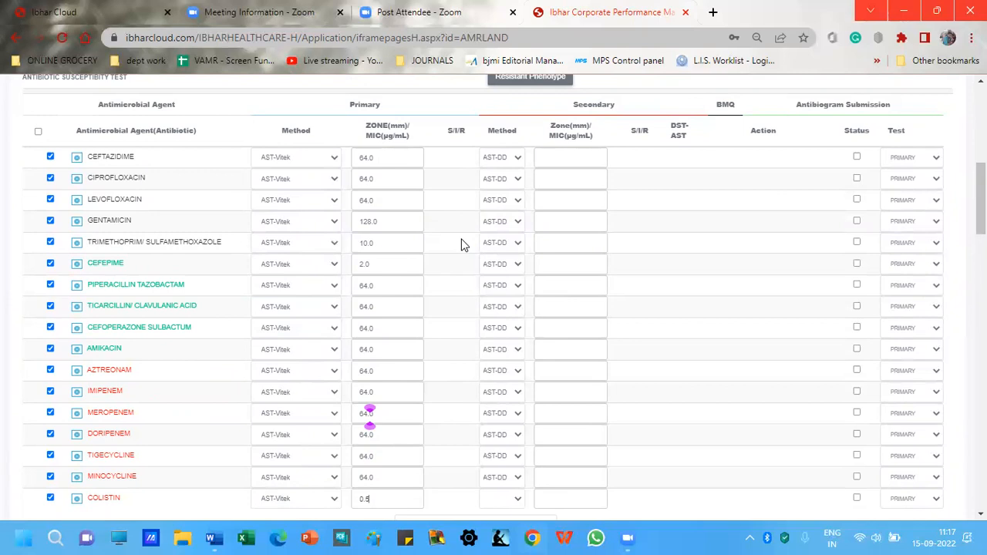
{"action": "scroll", "coordinate": [461, 244], "scroll_direction": "up", "scroll_amount": 1}
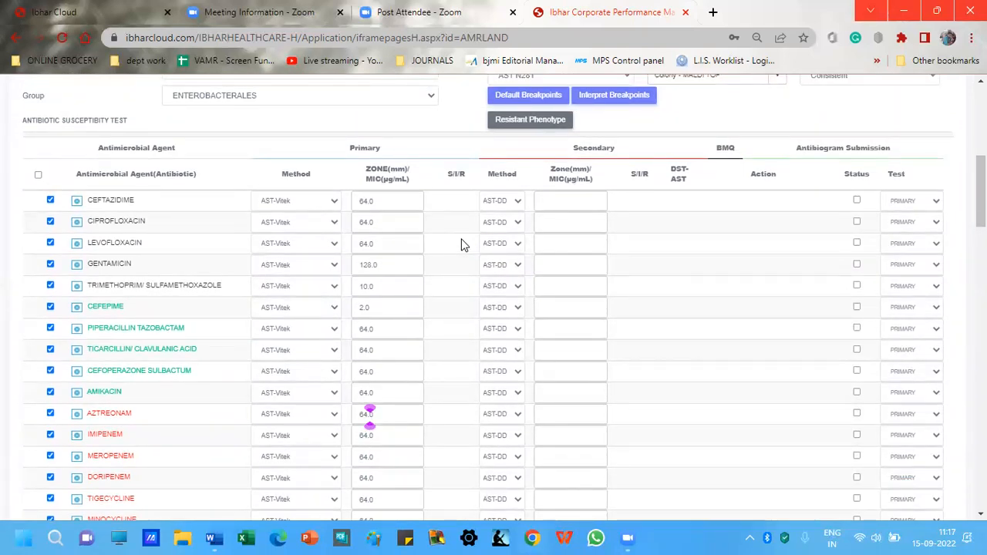
{"action": "left_click", "coordinate": [614, 97]}
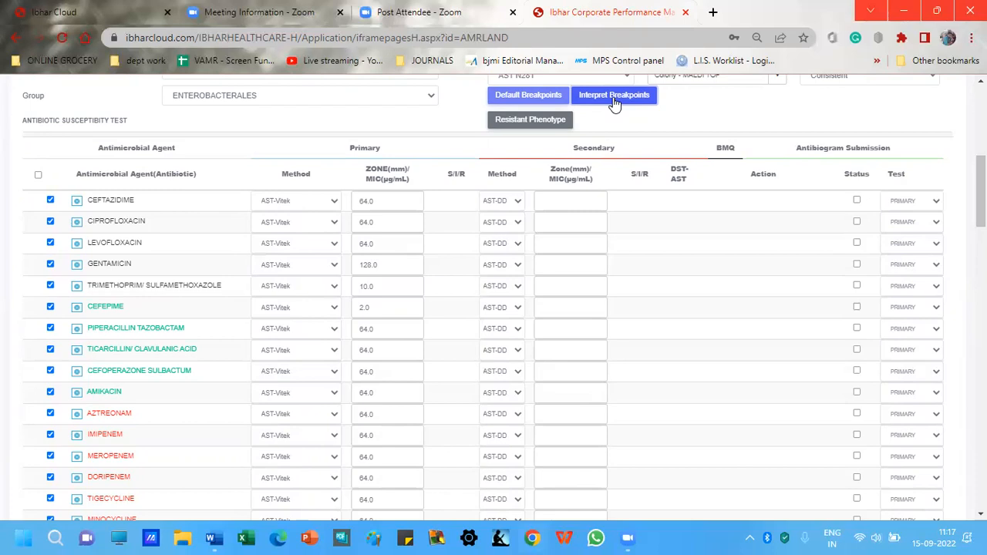
{"action": "left_click", "coordinate": [614, 96]}
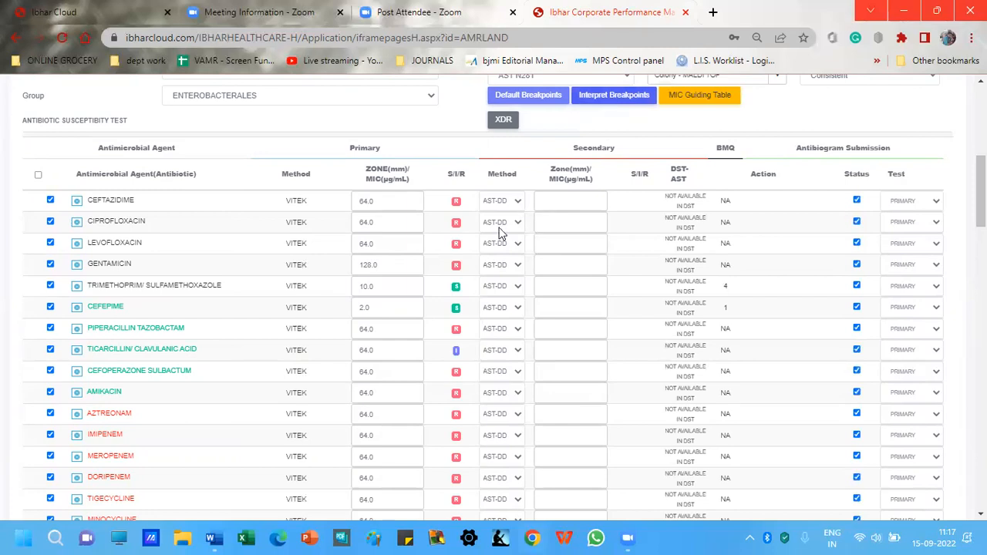
Step: Examine the S/I/R interpretations, BMQ values, actions and submission status of the listed antibiotics
{"action": "scroll", "coordinate": [437, 244], "scroll_direction": "down", "scroll_amount": 1}
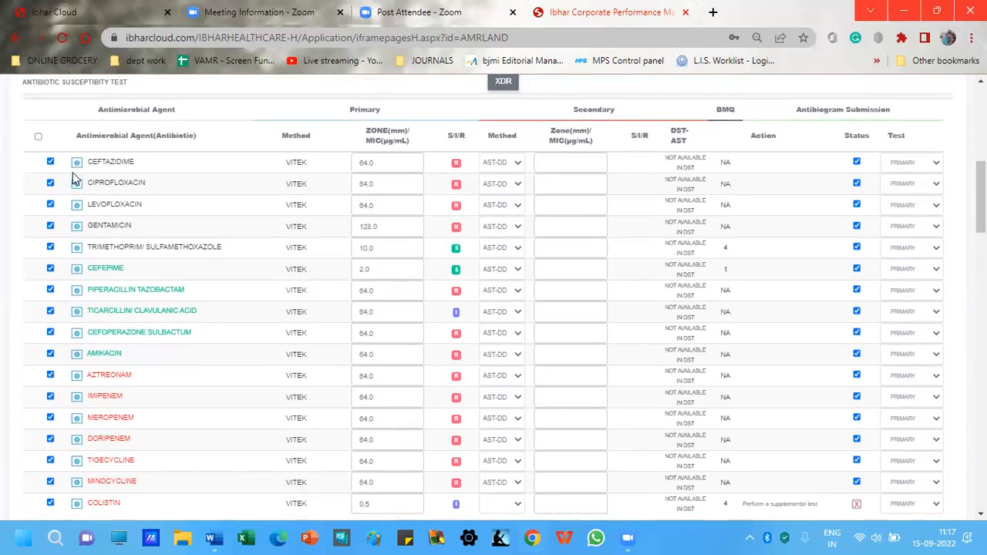
{"action": "mouse_move", "coordinate": [76, 184]}
{"action": "scroll", "coordinate": [453, 203], "scroll_direction": "up", "scroll_amount": 2}
{"action": "scroll", "coordinate": [454, 203], "scroll_direction": "down", "scroll_amount": 4}
{"action": "scroll", "coordinate": [453, 203], "scroll_direction": "up", "scroll_amount": 4}
{"action": "scroll", "coordinate": [453, 203], "scroll_direction": "up", "scroll_amount": 1}
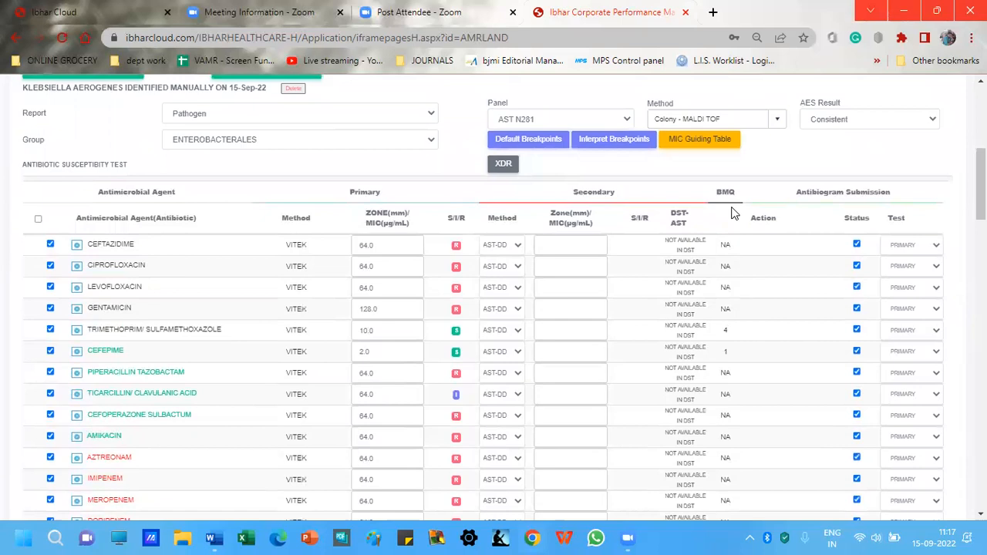
{"action": "scroll", "coordinate": [729, 197], "scroll_direction": "down", "scroll_amount": 1}
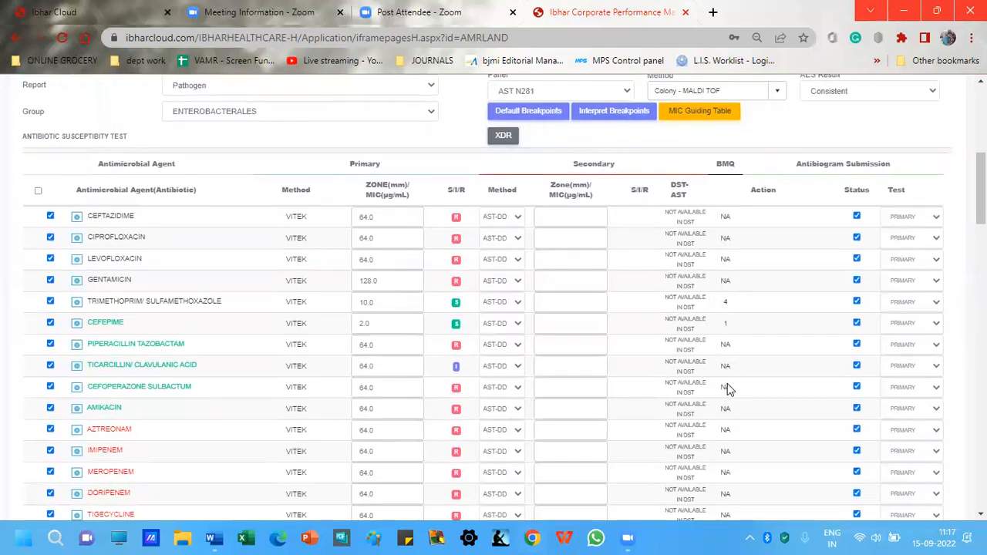
{"action": "scroll", "coordinate": [727, 383], "scroll_direction": "down", "scroll_amount": 2}
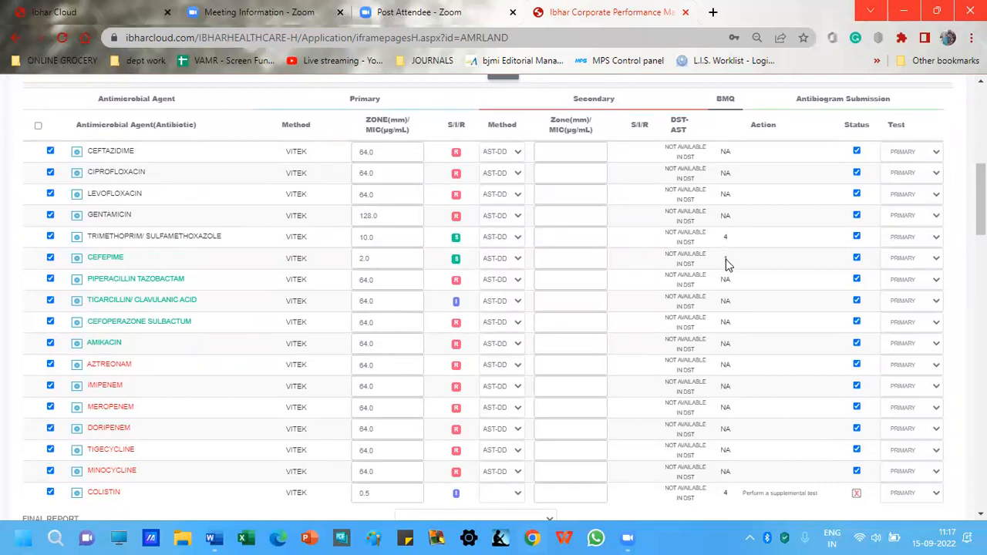
{"action": "scroll", "coordinate": [726, 260], "scroll_direction": "down", "scroll_amount": 1}
{"action": "scroll", "coordinate": [725, 261], "scroll_direction": "down", "scroll_amount": 1}
{"action": "scroll", "coordinate": [726, 261], "scroll_direction": "down", "scroll_amount": 1}
Step: Show the secondary test method options for ceftazidime and keep AST-DD selected
{"action": "scroll", "coordinate": [725, 261], "scroll_direction": "up", "scroll_amount": 3}
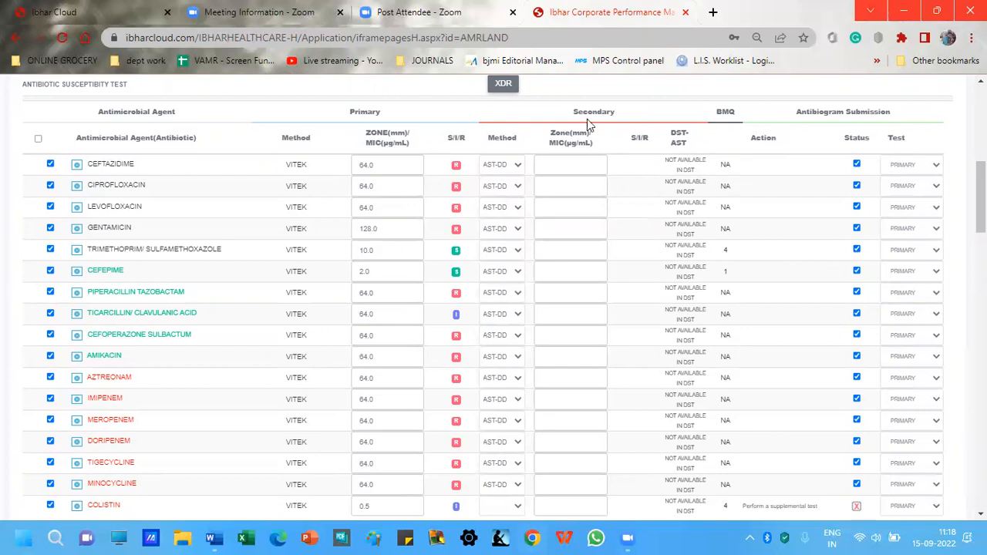
{"action": "left_click", "coordinate": [516, 166]}
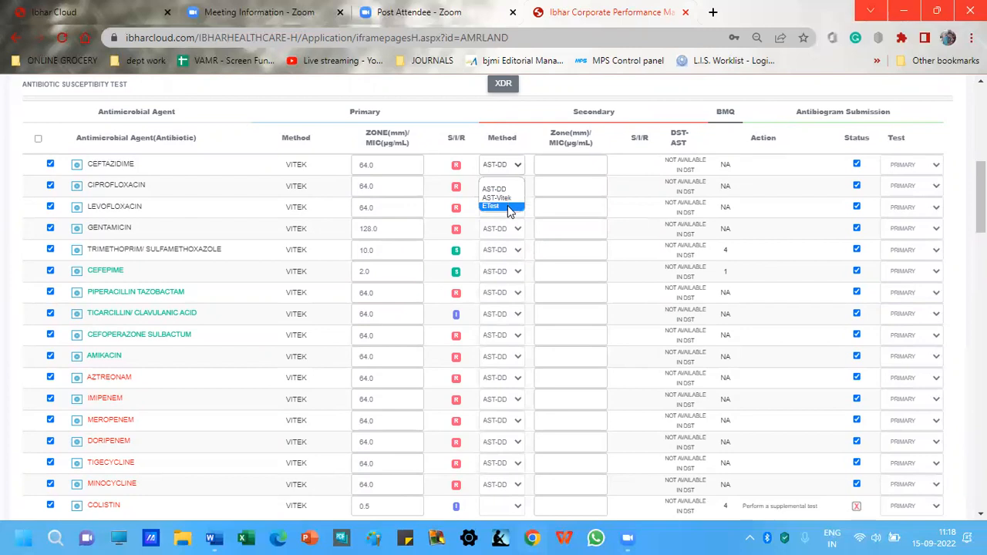
{"action": "left_click", "coordinate": [530, 140]}
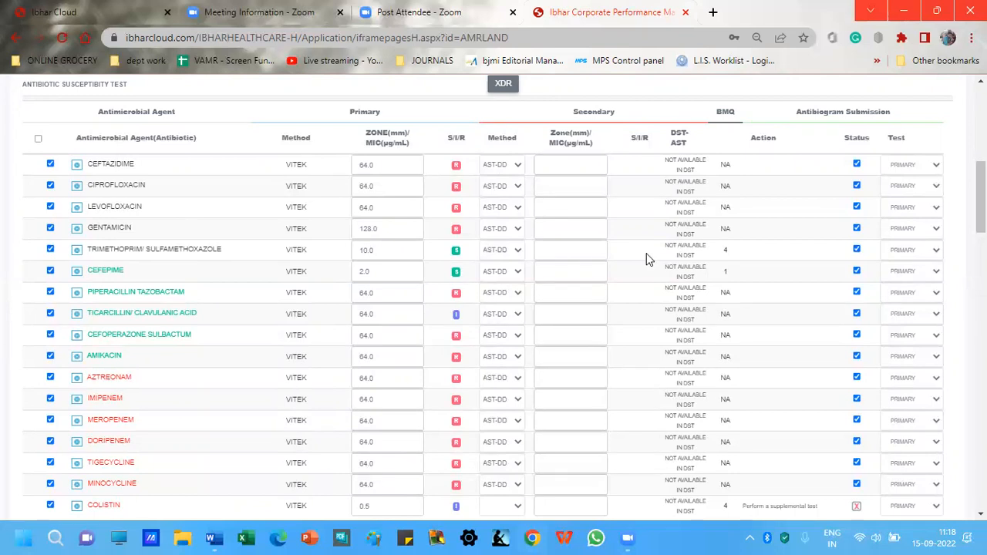
Step: Enter a secondary AST-DD zone of 22 for levofloxacin and interpret the breakpoints
{"action": "scroll", "coordinate": [646, 254], "scroll_direction": "up", "scroll_amount": 1}
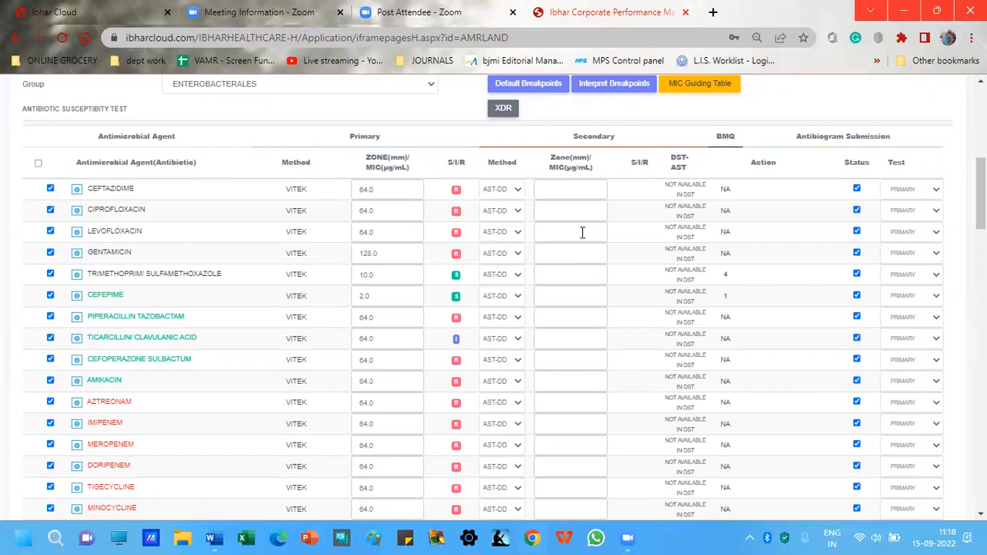
{"action": "type", "text": "3"}
{"action": "scroll", "coordinate": [646, 238], "scroll_direction": "up", "scroll_amount": 1}
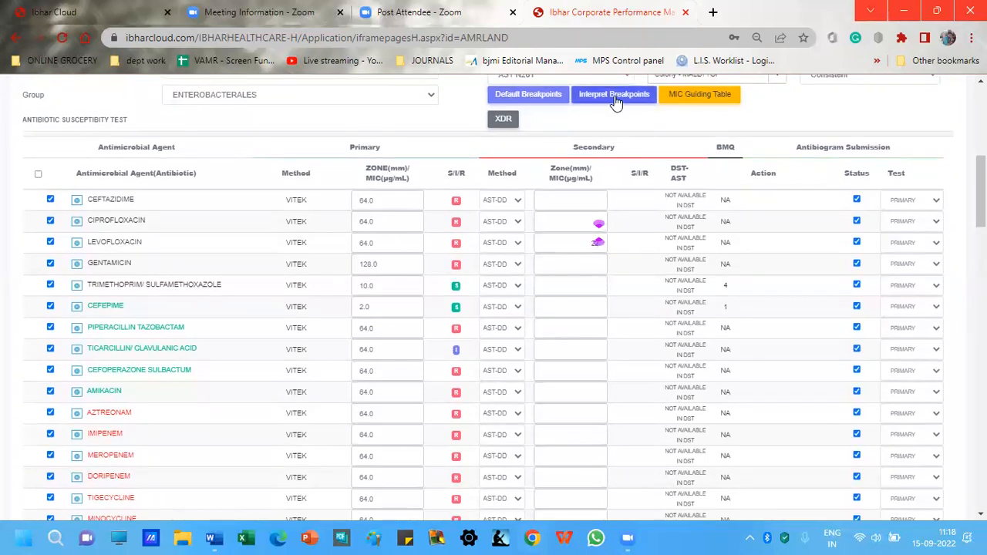
{"action": "left_click", "coordinate": [615, 102]}
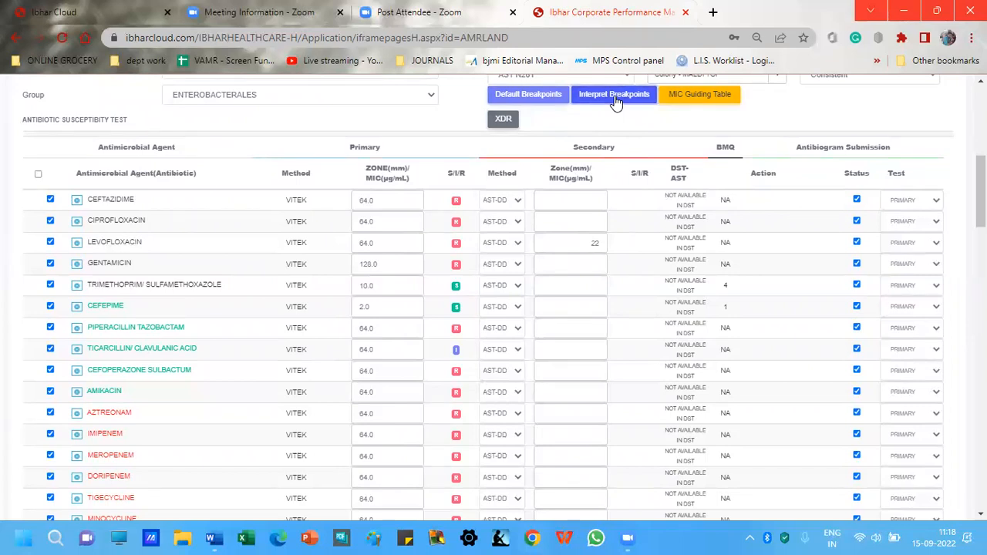
{"action": "left_click", "coordinate": [615, 103]}
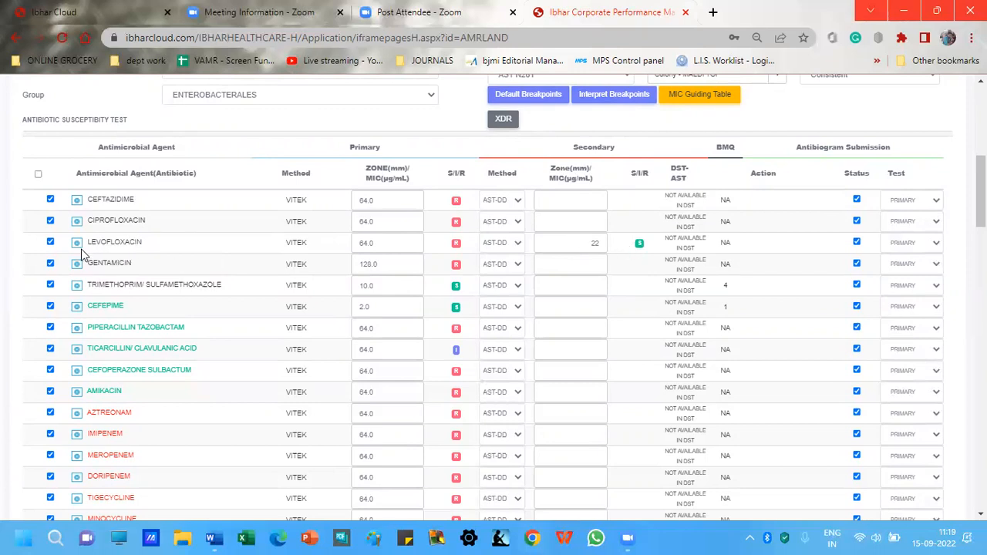
Step: Set levofloxacin's antibiogram submission test to SECONDARY
{"action": "mouse_move", "coordinate": [76, 247]}
{"action": "left_click", "coordinate": [917, 246]}
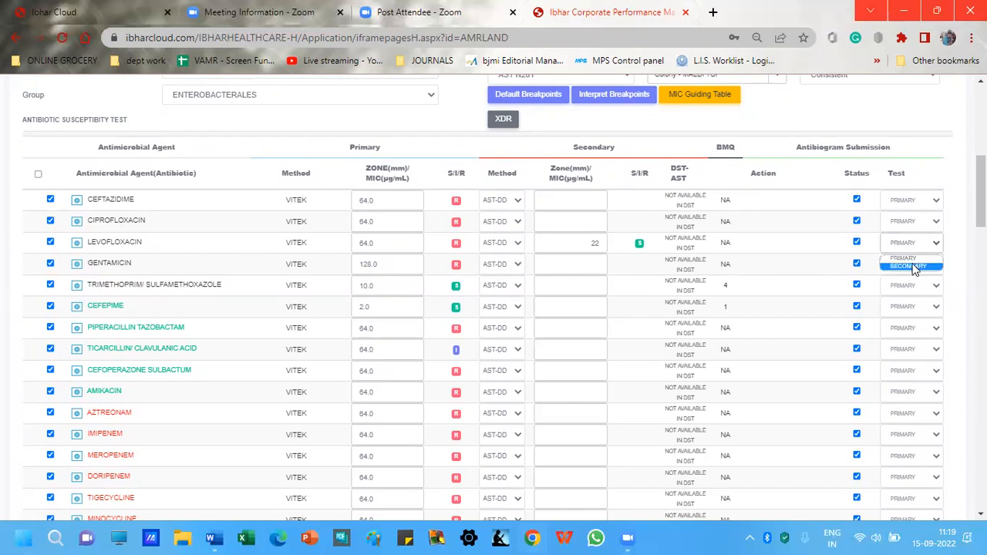
{"action": "left_click", "coordinate": [909, 267]}
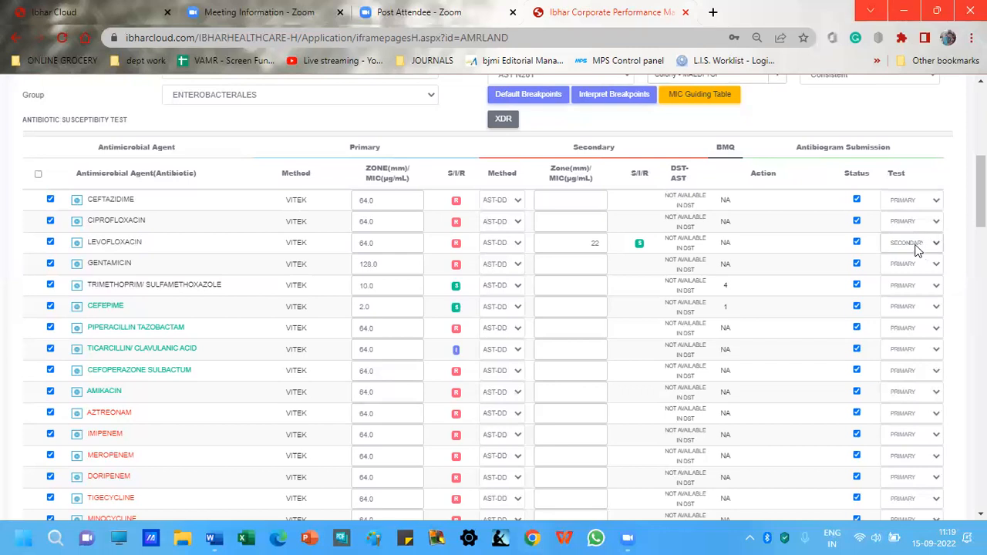
{"action": "left_click", "coordinate": [938, 248]}
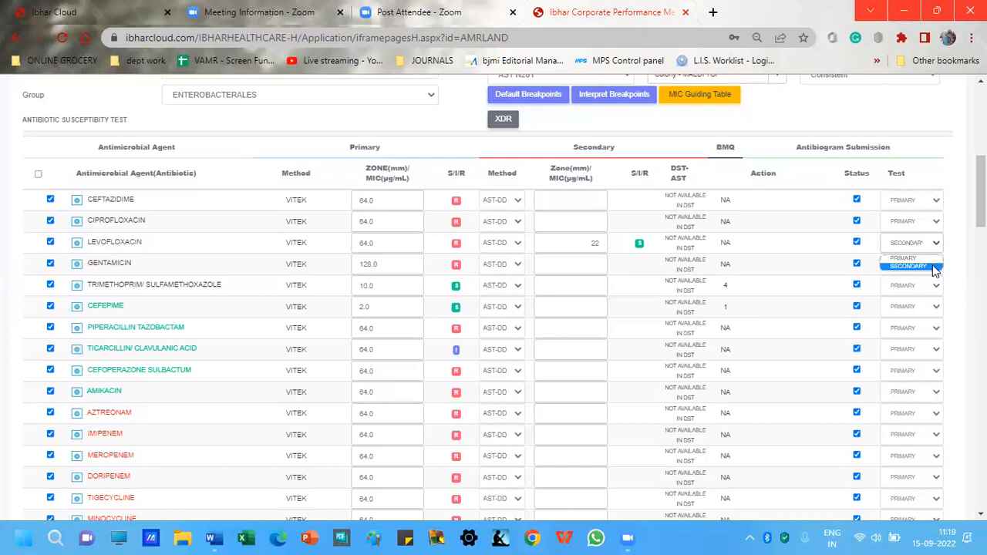
{"action": "left_click", "coordinate": [933, 267]}
Step: Save the culture entry and reopen the KLEBSIELLA AEROGENES susceptibility results
{"action": "scroll", "coordinate": [794, 337], "scroll_direction": "down", "scroll_amount": 15}
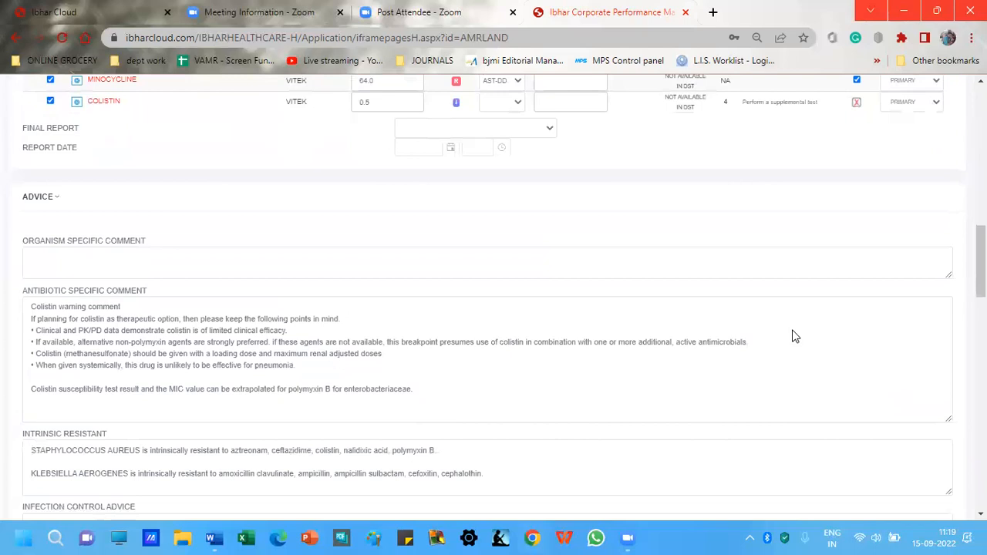
{"action": "left_click", "coordinate": [41, 376]}
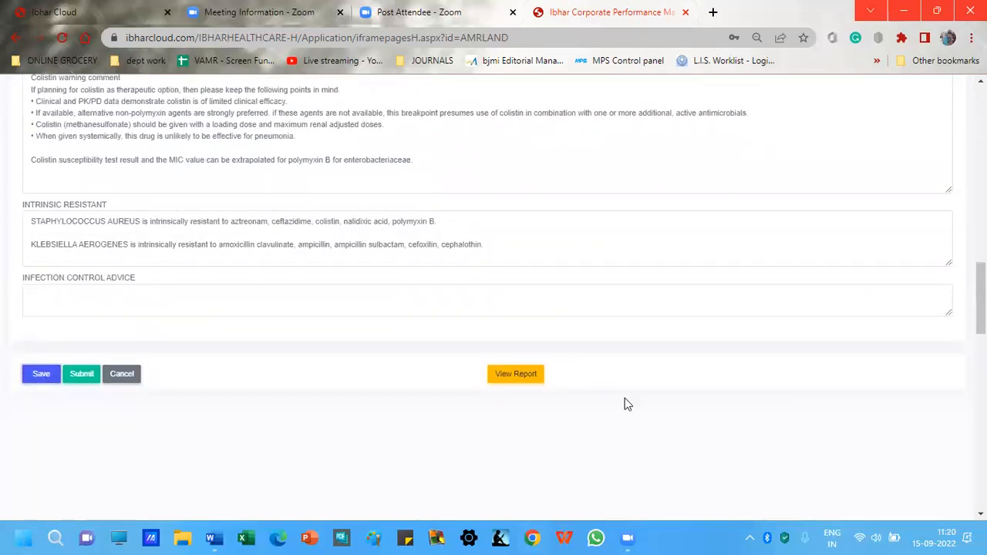
{"action": "scroll", "coordinate": [624, 404], "scroll_direction": "up", "scroll_amount": 15}
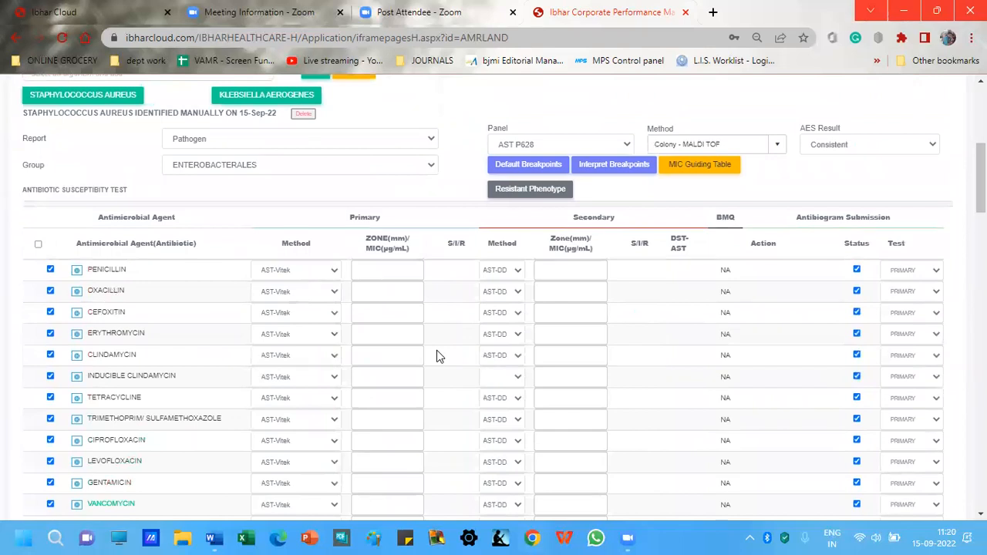
{"action": "left_click", "coordinate": [285, 102]}
Step: Examine the saved KLEBSIELLA AEROGENES susceptibility table, including levofloxacin's secondary result, BMQ value and antibiogram submission
{"action": "scroll", "coordinate": [678, 188], "scroll_direction": "down", "scroll_amount": 2}
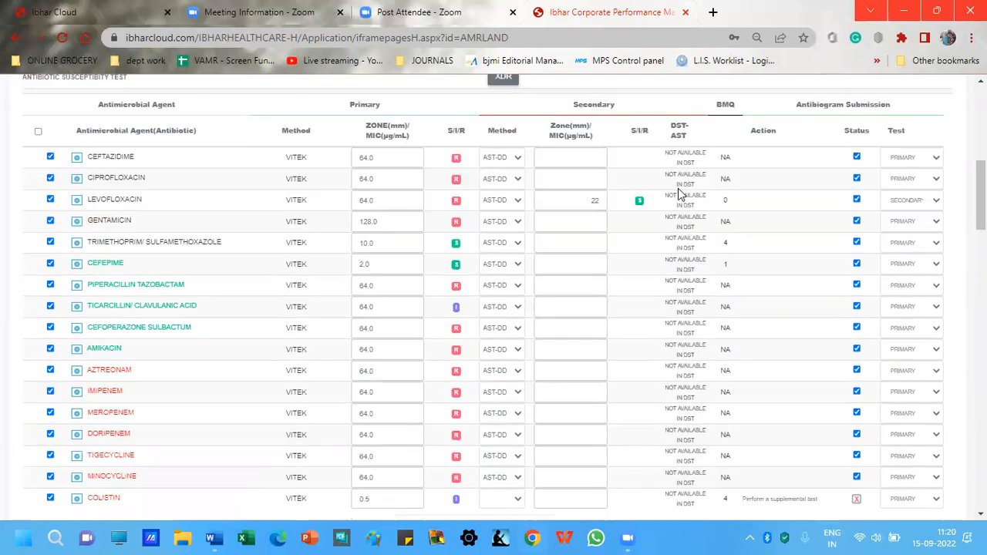
{"action": "scroll", "coordinate": [679, 194], "scroll_direction": "up", "scroll_amount": 1}
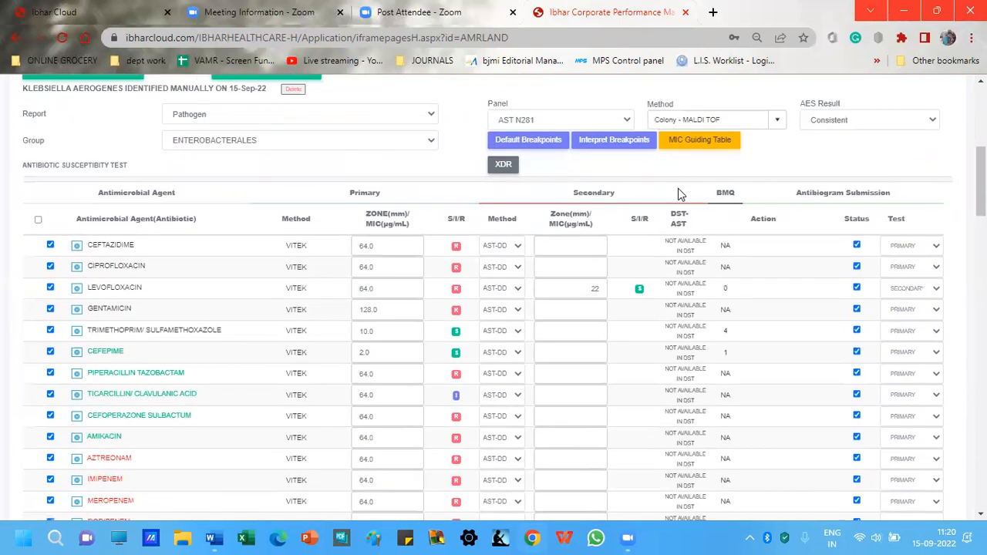
{"action": "scroll", "coordinate": [680, 194], "scroll_direction": "down", "scroll_amount": 1}
{"action": "scroll", "coordinate": [680, 193], "scroll_direction": "up", "scroll_amount": 1}
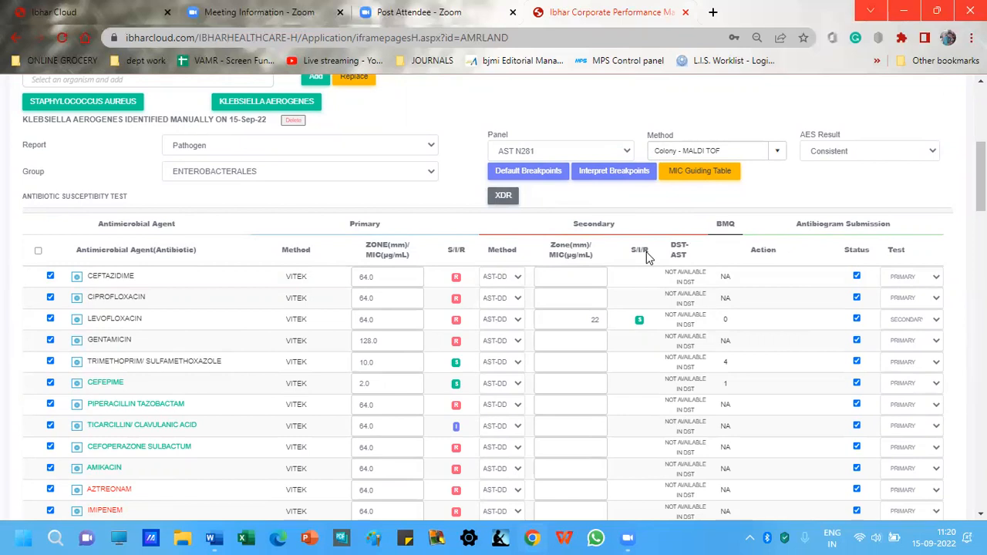
{"action": "scroll", "coordinate": [648, 257], "scroll_direction": "down", "scroll_amount": 1}
{"action": "scroll", "coordinate": [647, 258], "scroll_direction": "down", "scroll_amount": 3}
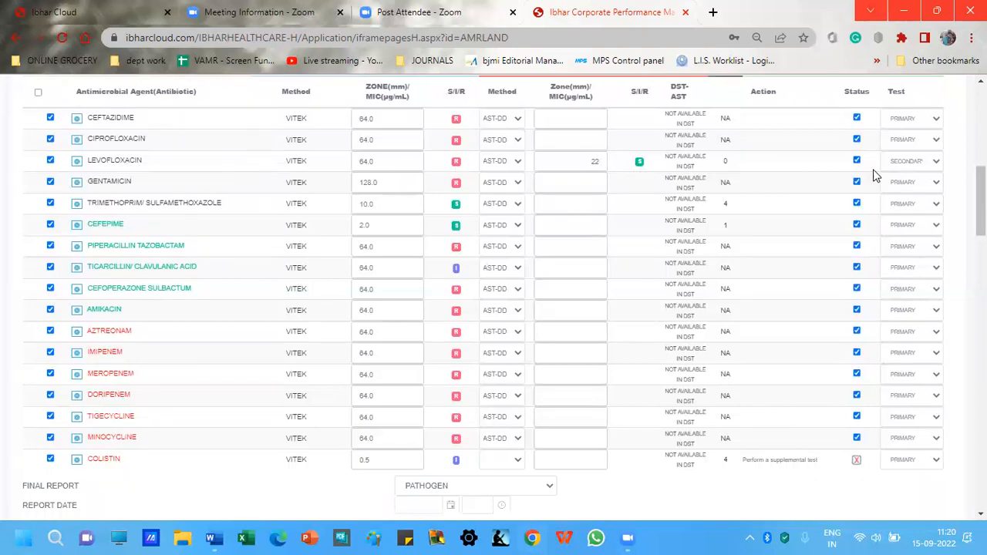
Step: Review the final report type, antibiotic specific comment, intrinsic resistance text and infection control advice below the susceptibility table
{"action": "scroll", "coordinate": [581, 355], "scroll_direction": "down", "scroll_amount": 2}
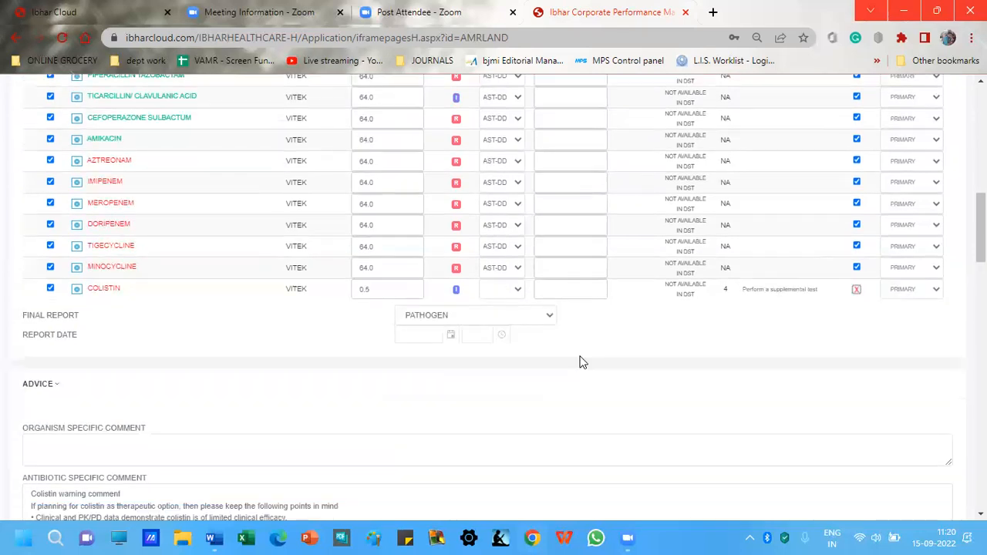
{"action": "scroll", "coordinate": [582, 362], "scroll_direction": "down", "scroll_amount": 2}
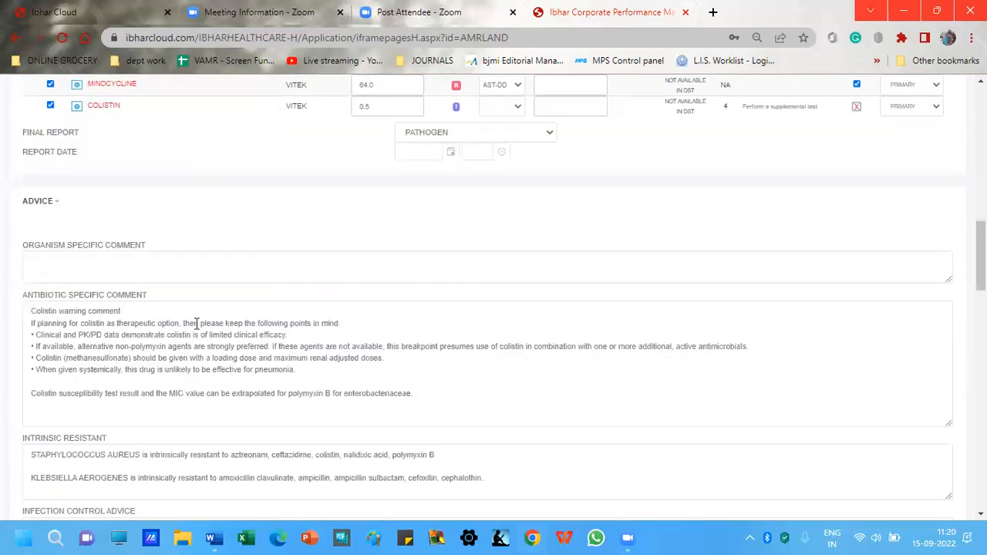
{"action": "scroll", "coordinate": [253, 363], "scroll_direction": "down", "scroll_amount": 1}
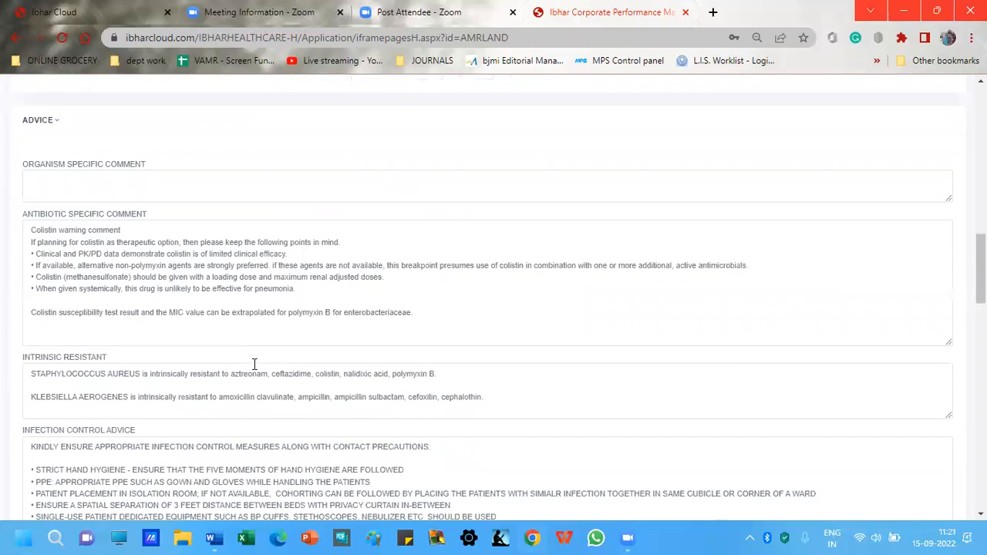
{"action": "scroll", "coordinate": [211, 402], "scroll_direction": "down", "scroll_amount": 1}
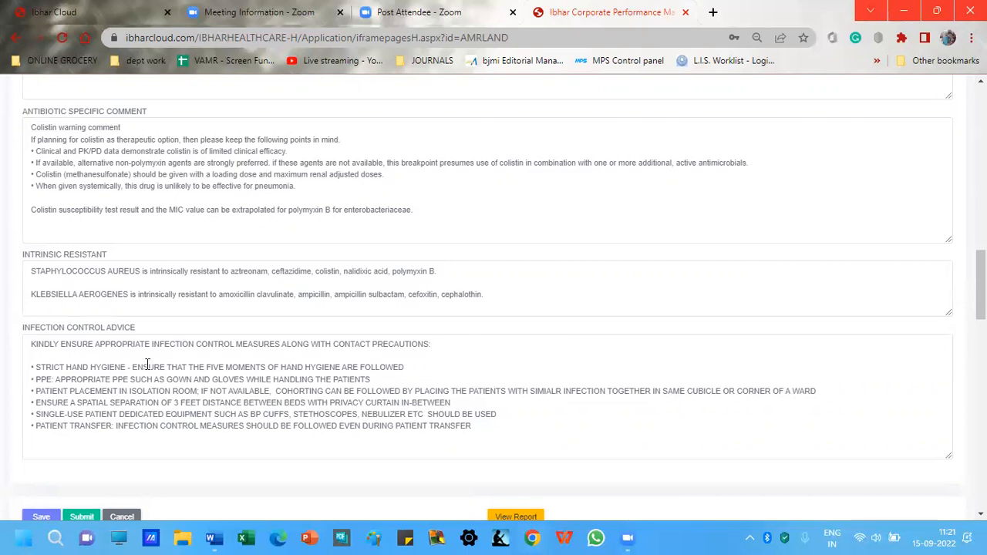
{"action": "scroll", "coordinate": [146, 365], "scroll_direction": "up", "scroll_amount": 1}
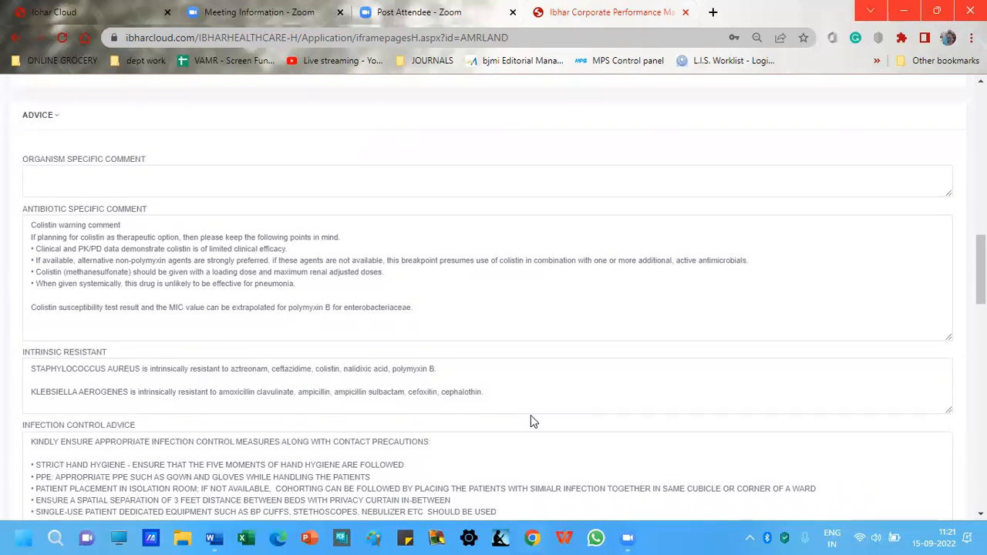
{"action": "scroll", "coordinate": [531, 416], "scroll_direction": "down", "scroll_amount": 3}
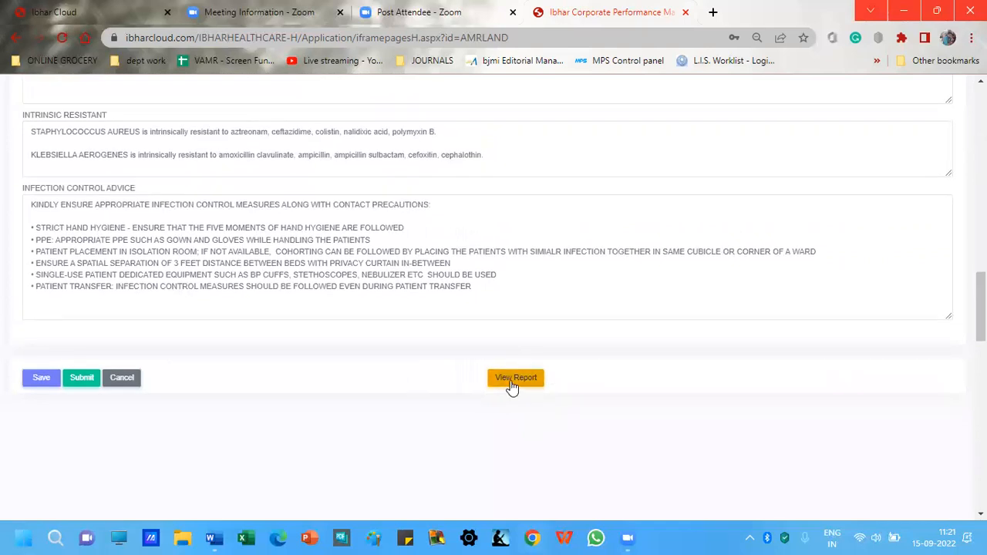
Step: Show the MIC Guiding Table for KLEBSIELLA AEROGENES, compare the antibiotics' detectable MIC ranges with their S/I/R breakpoints, and close it
{"action": "scroll", "coordinate": [743, 359], "scroll_direction": "up", "scroll_amount": 7}
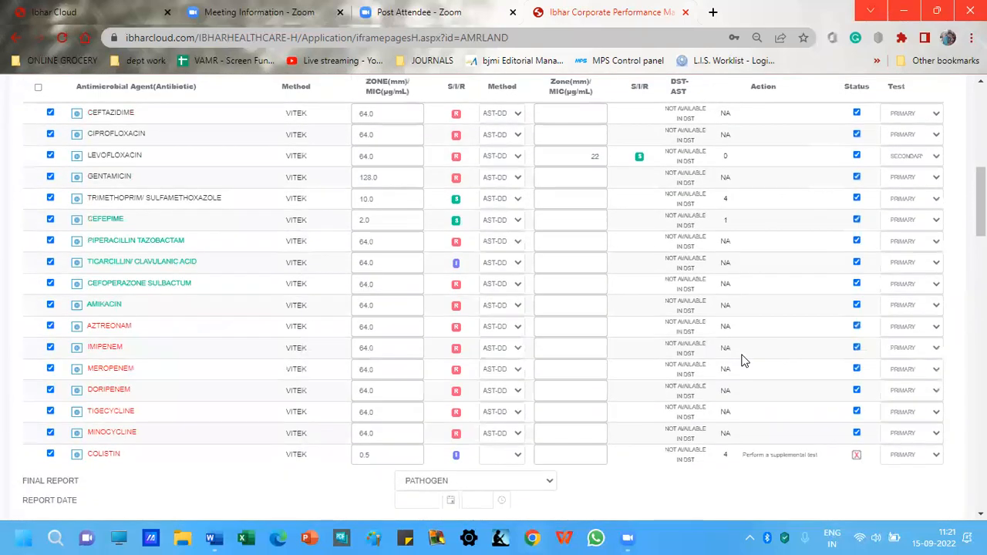
{"action": "scroll", "coordinate": [742, 360], "scroll_direction": "up", "scroll_amount": 3}
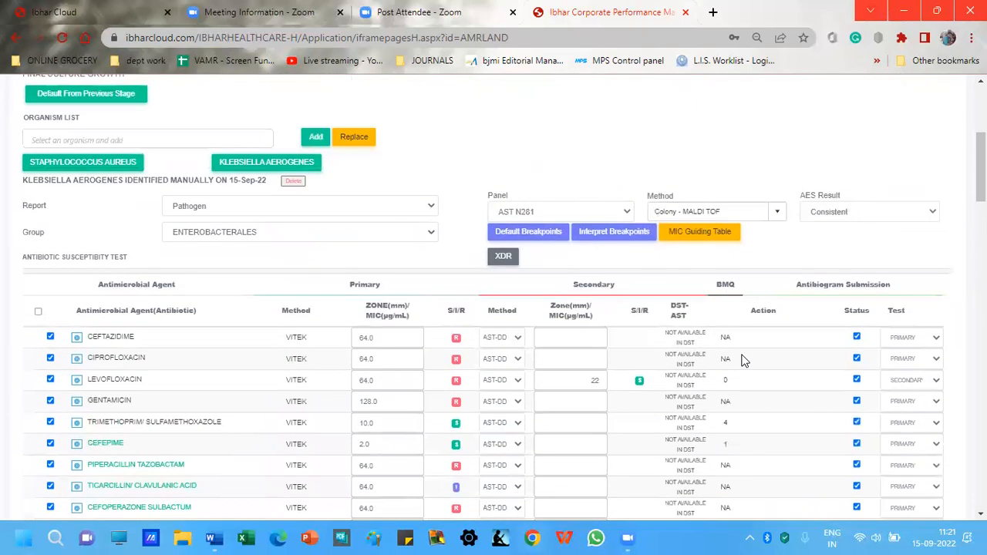
{"action": "left_click", "coordinate": [700, 233]}
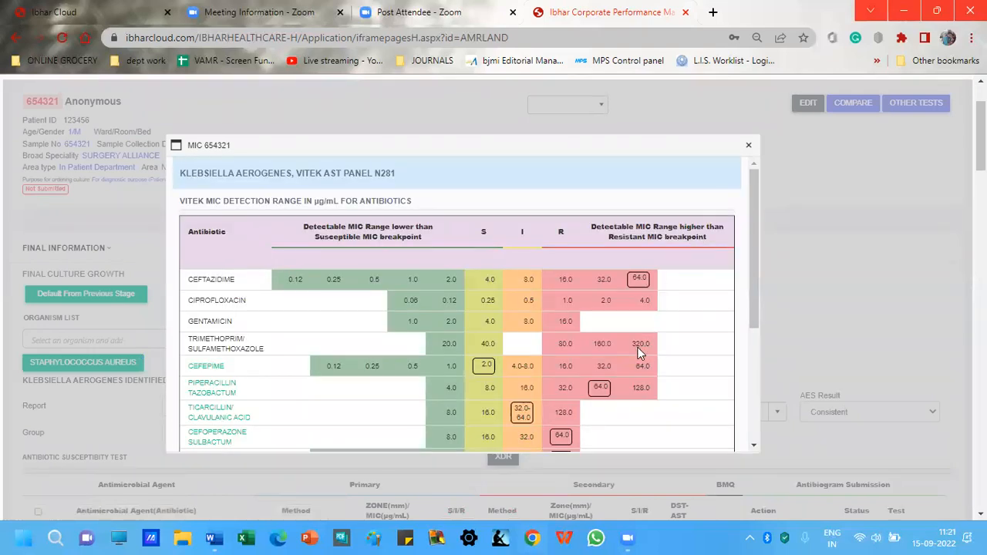
{"action": "scroll", "coordinate": [638, 354], "scroll_direction": "down", "scroll_amount": 5}
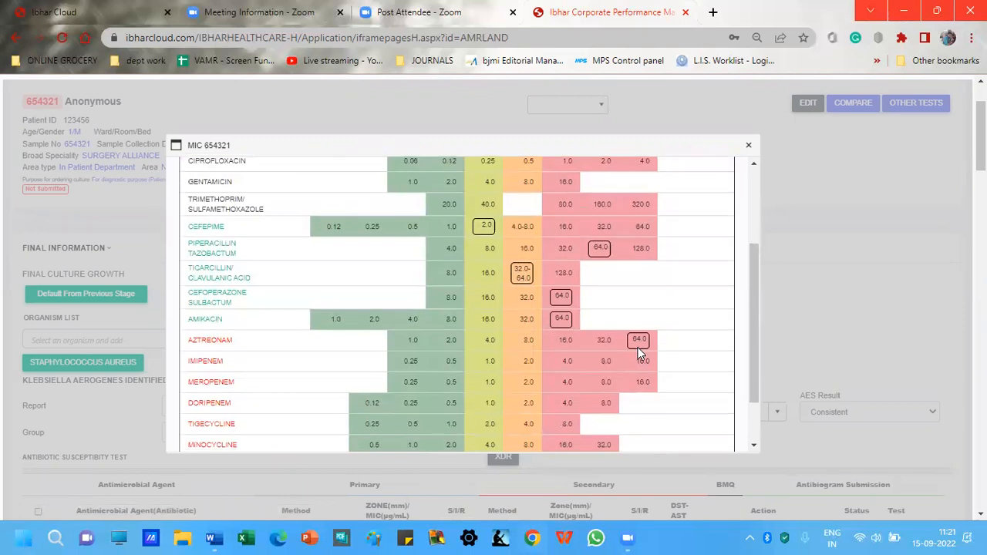
{"action": "scroll", "coordinate": [638, 353], "scroll_direction": "up", "scroll_amount": 3}
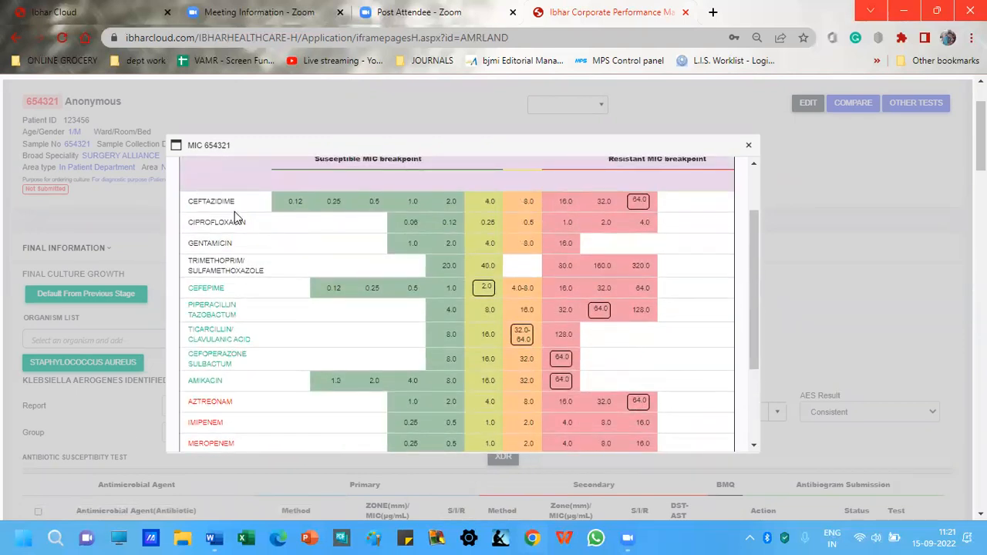
{"action": "scroll", "coordinate": [229, 416], "scroll_direction": "down", "scroll_amount": 2}
{"action": "scroll", "coordinate": [229, 416], "scroll_direction": "up", "scroll_amount": 3}
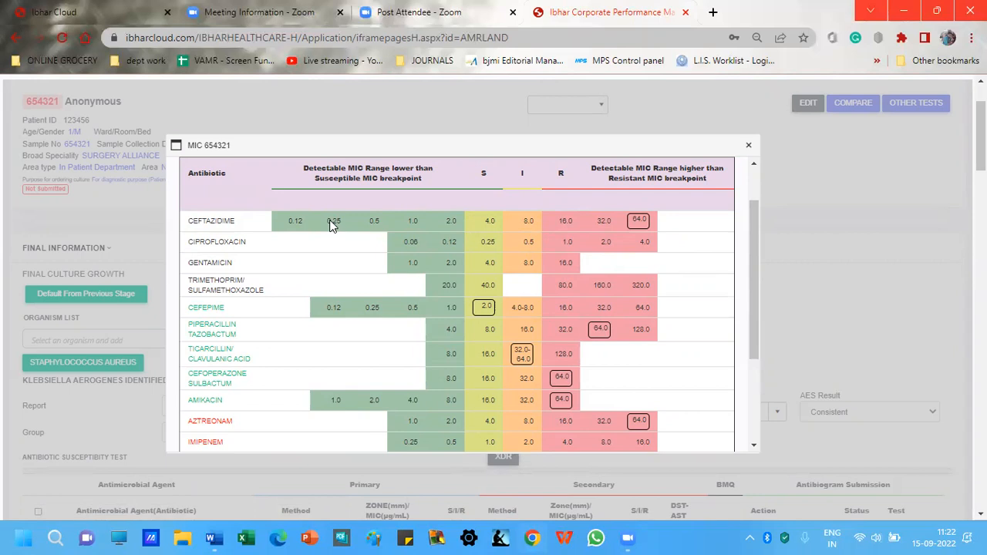
{"action": "scroll", "coordinate": [331, 224], "scroll_direction": "down", "scroll_amount": 1}
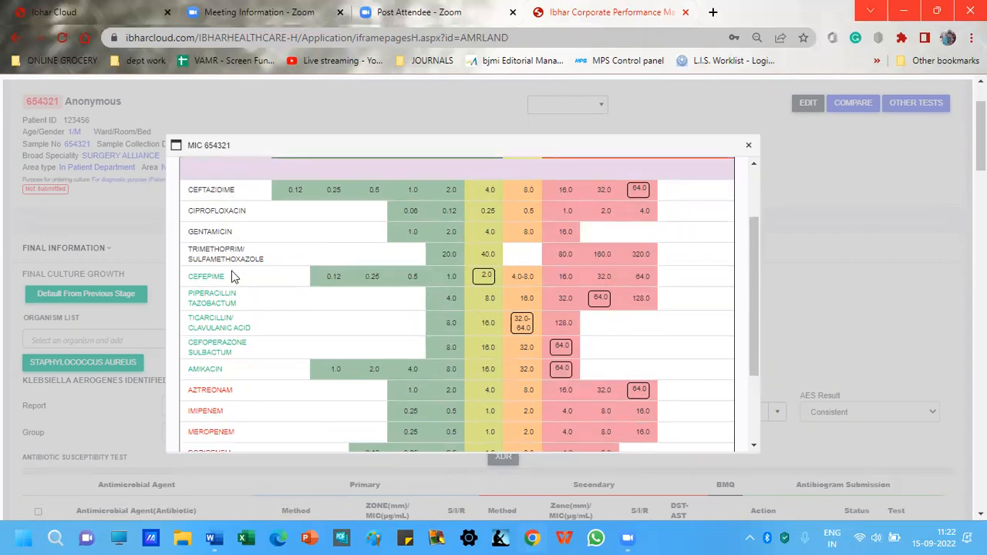
{"action": "scroll", "coordinate": [400, 352], "scroll_direction": "down", "scroll_amount": 4}
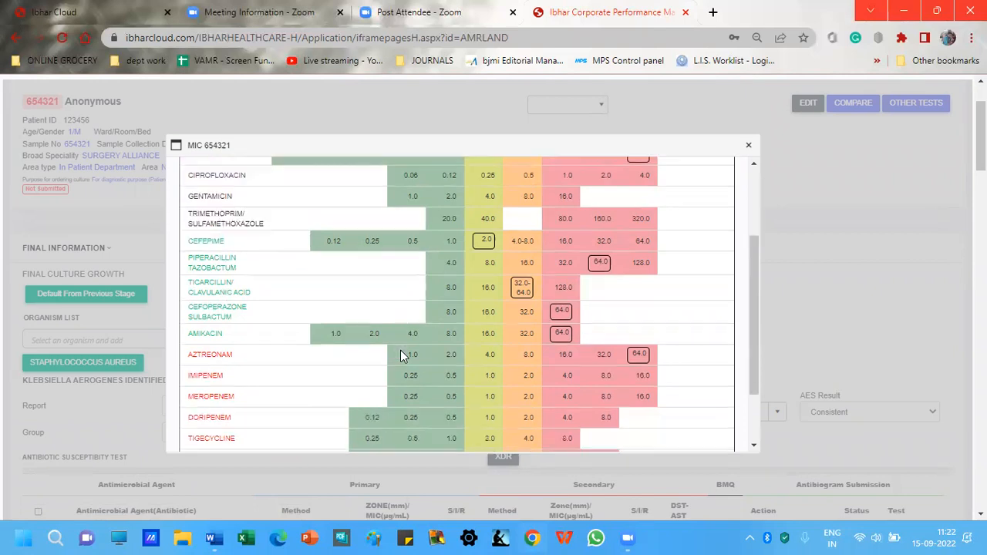
{"action": "scroll", "coordinate": [400, 355], "scroll_direction": "up", "scroll_amount": 5}
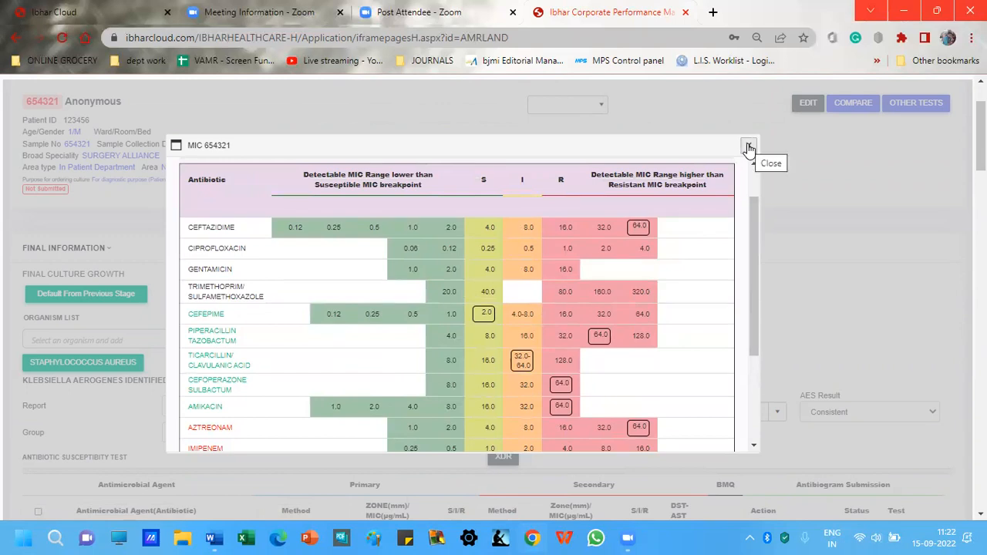
{"action": "left_click", "coordinate": [749, 148]}
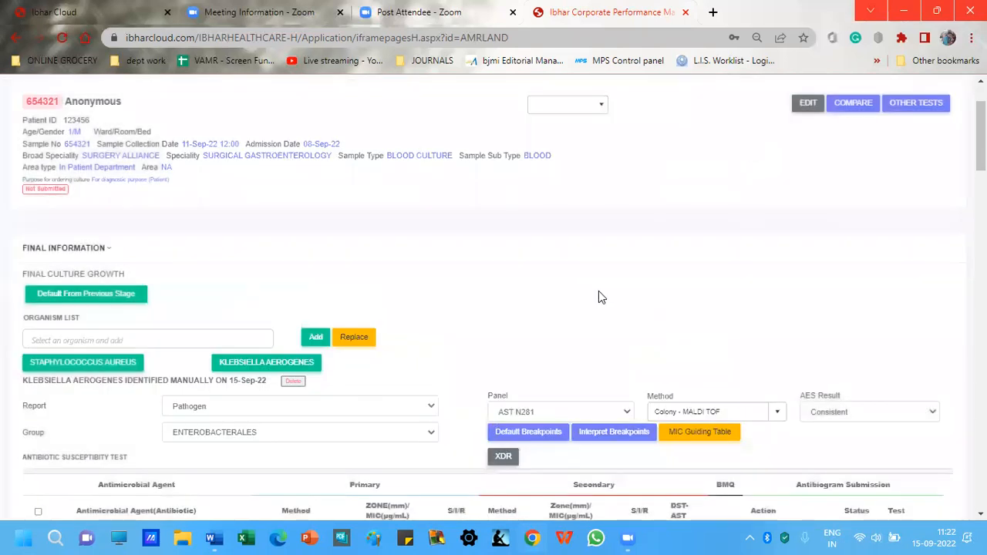
Step: Open the Resistant Phenotype details for KLEBSIELLA AEROGENES from its susceptibility test section
{"action": "scroll", "coordinate": [598, 291], "scroll_direction": "down", "scroll_amount": 2}
{"action": "scroll", "coordinate": [598, 291], "scroll_direction": "down", "scroll_amount": 2}
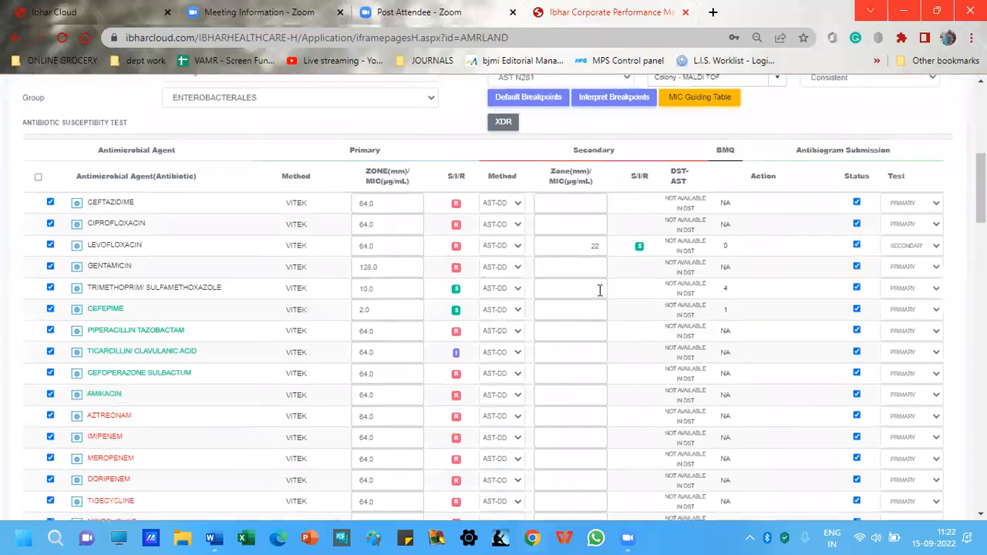
{"action": "scroll", "coordinate": [502, 151], "scroll_direction": "up", "scroll_amount": 1}
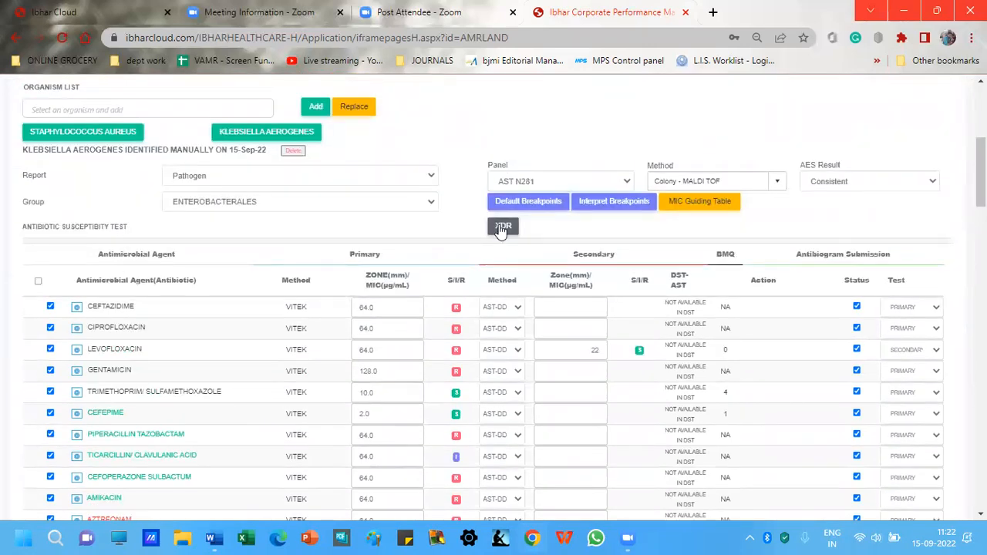
{"action": "right_click", "coordinate": [501, 229]}
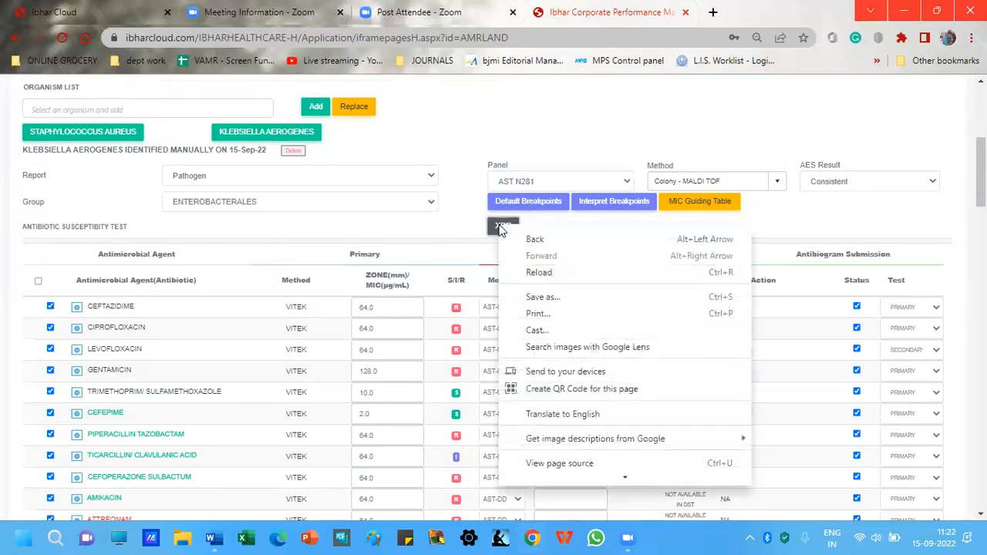
{"action": "left_click", "coordinate": [497, 225]}
{"action": "left_click", "coordinate": [496, 224]}
{"action": "scroll", "coordinate": [725, 210], "scroll_direction": "up", "scroll_amount": 3}
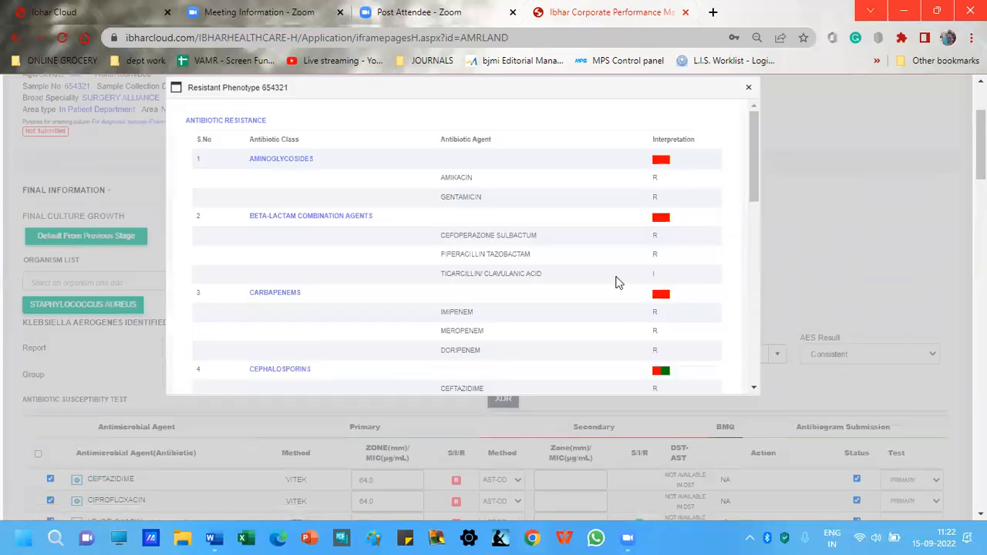
Step: Examine the resistance interpretation by antibiotic class, the class summary, legend and MDR/XDR/PDR definitions, and close the phenotype details
{"action": "scroll", "coordinate": [617, 282], "scroll_direction": "down", "scroll_amount": 6}
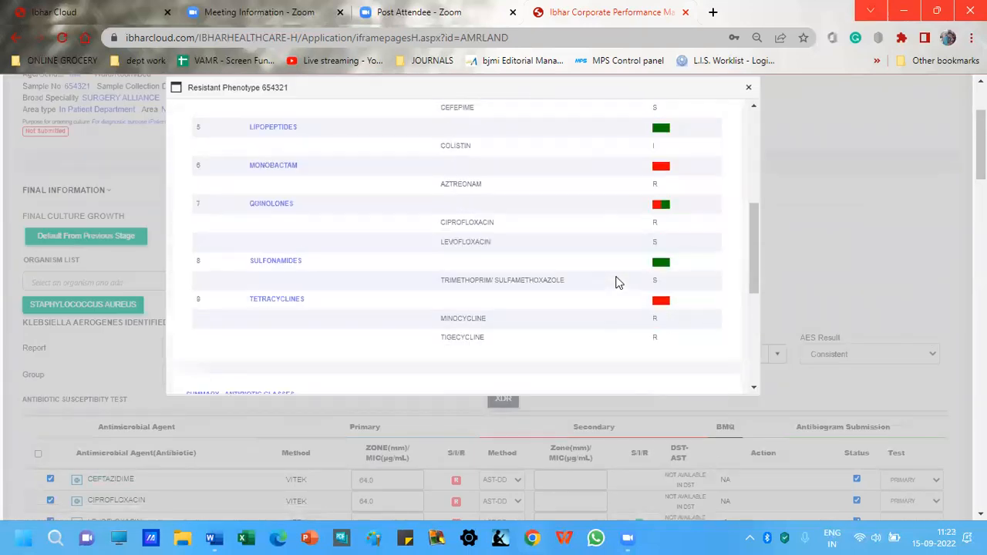
{"action": "scroll", "coordinate": [617, 282], "scroll_direction": "down", "scroll_amount": 3}
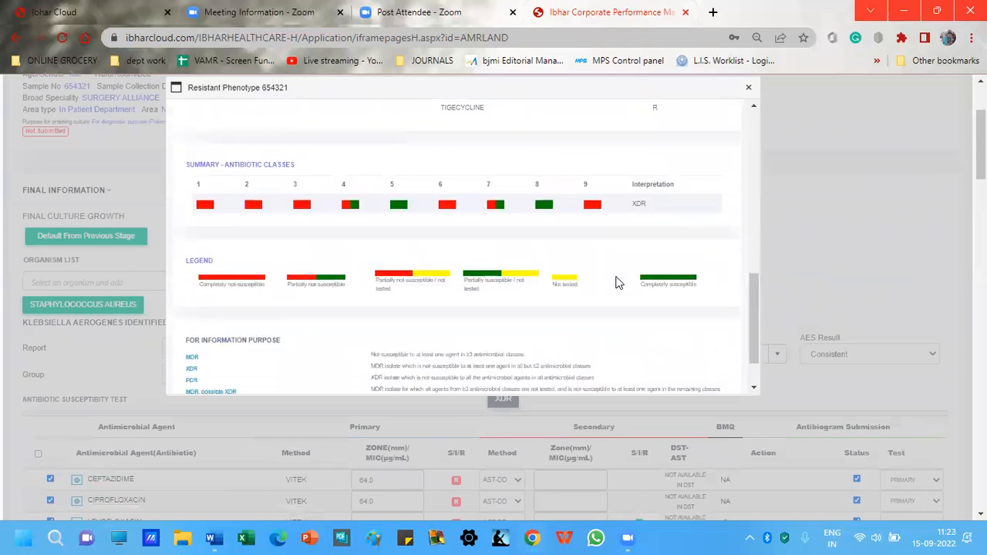
{"action": "scroll", "coordinate": [617, 282], "scroll_direction": "down", "scroll_amount": 1}
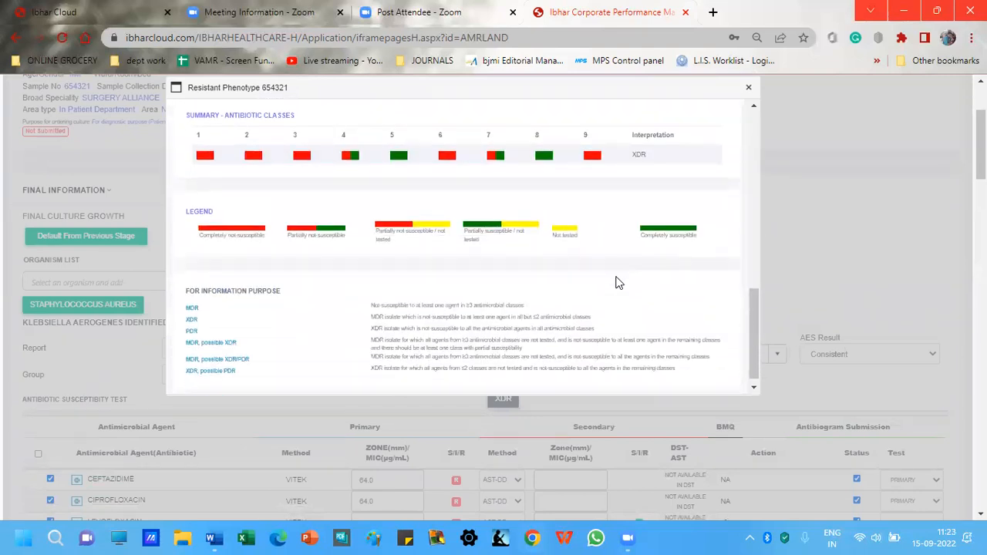
{"action": "scroll", "coordinate": [617, 282], "scroll_direction": "up", "scroll_amount": 4}
{"action": "scroll", "coordinate": [617, 282], "scroll_direction": "up", "scroll_amount": 8}
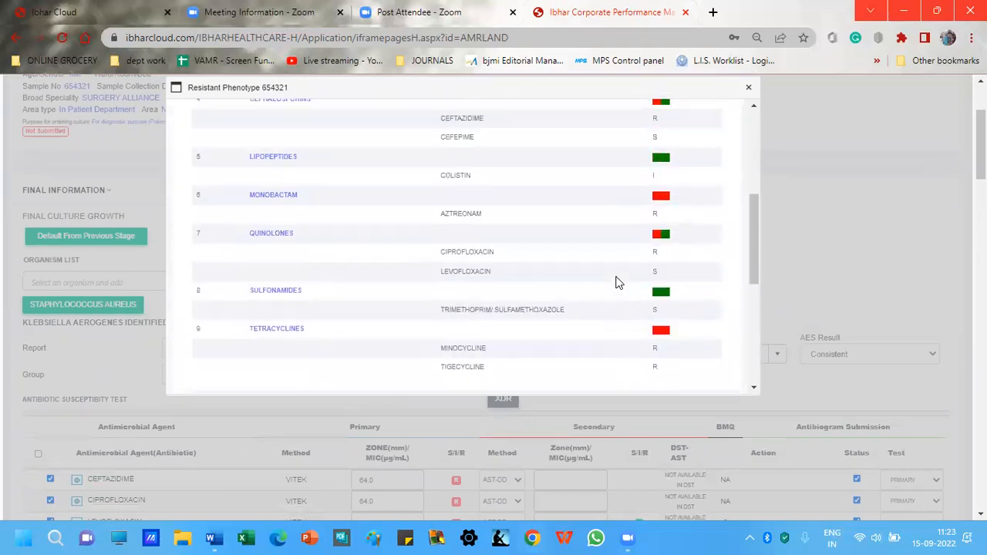
{"action": "left_click", "coordinate": [748, 88]}
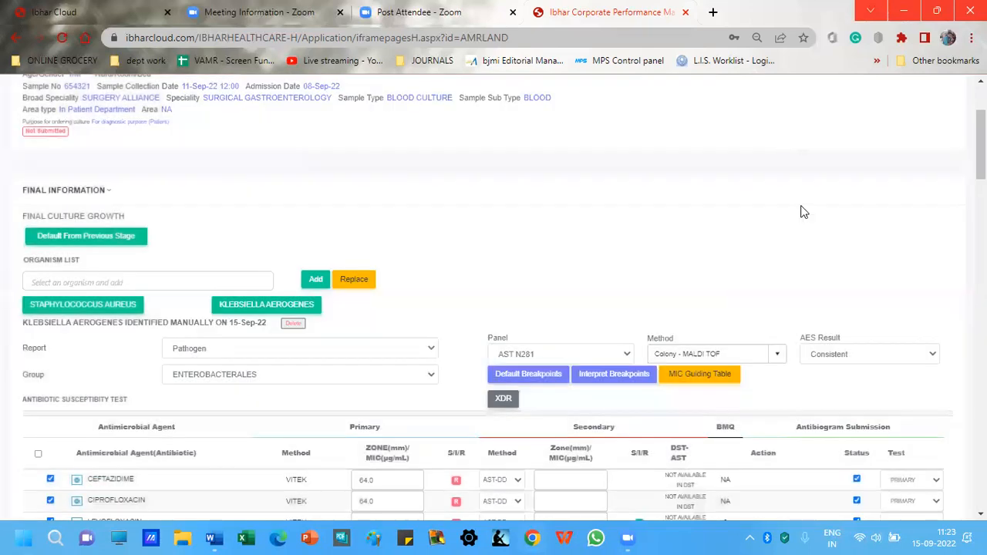
Step: Open the culture report preview and review its initial information, organisms grown, susceptibility results, antibiotic comment, intrinsic resistance and incomplete form filling notes
{"action": "scroll", "coordinate": [802, 212], "scroll_direction": "down", "scroll_amount": 5}
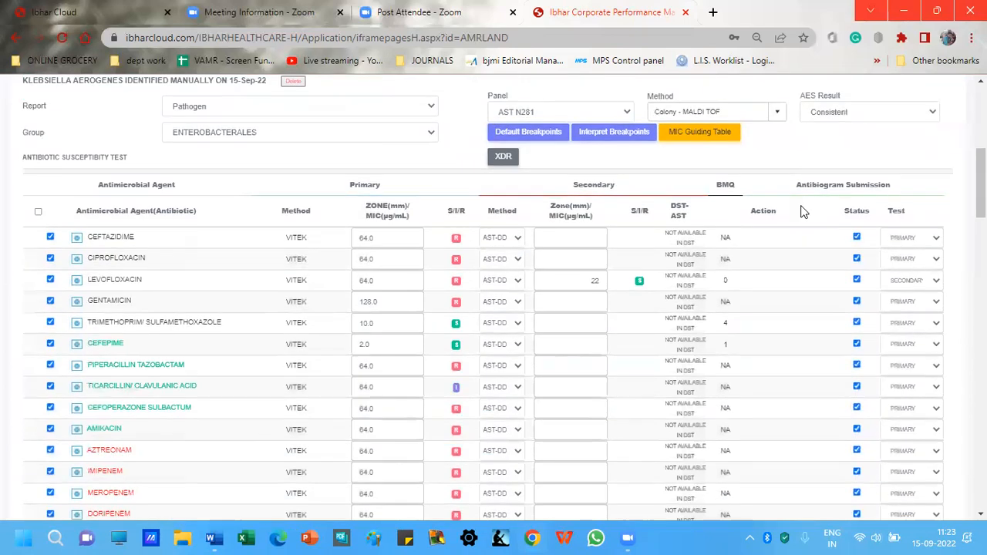
{"action": "scroll", "coordinate": [802, 212], "scroll_direction": "down", "scroll_amount": 10}
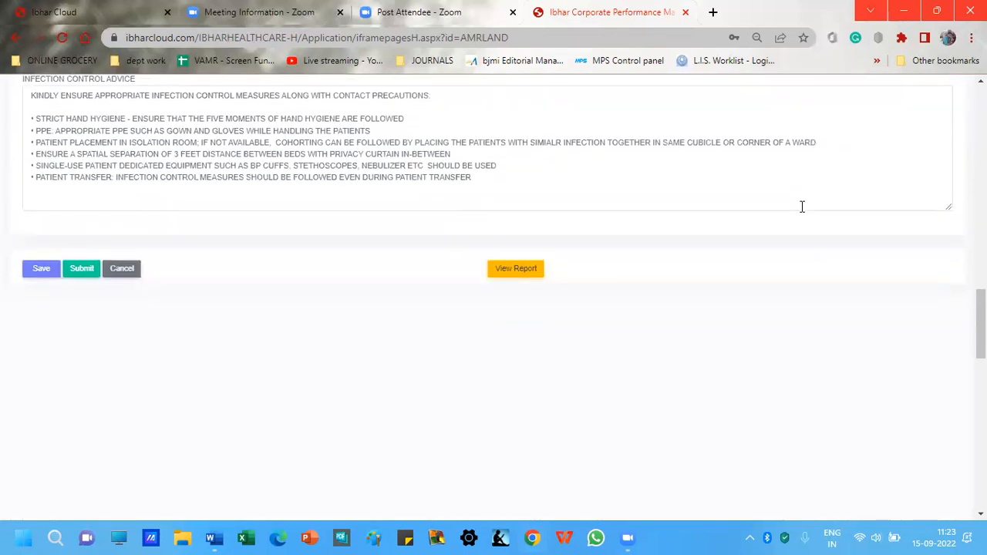
{"action": "left_click", "coordinate": [521, 249]}
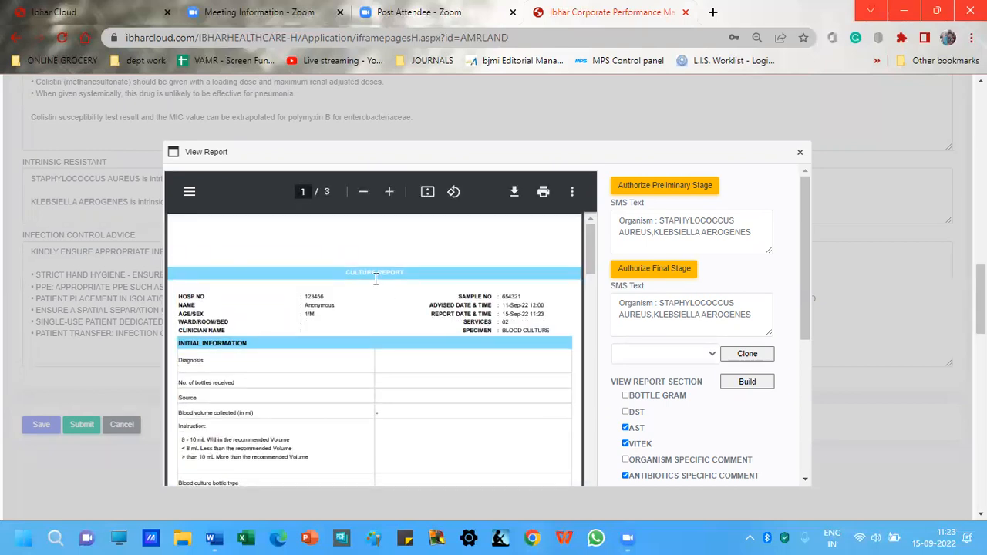
{"action": "scroll", "coordinate": [380, 314], "scroll_direction": "down", "scroll_amount": 5}
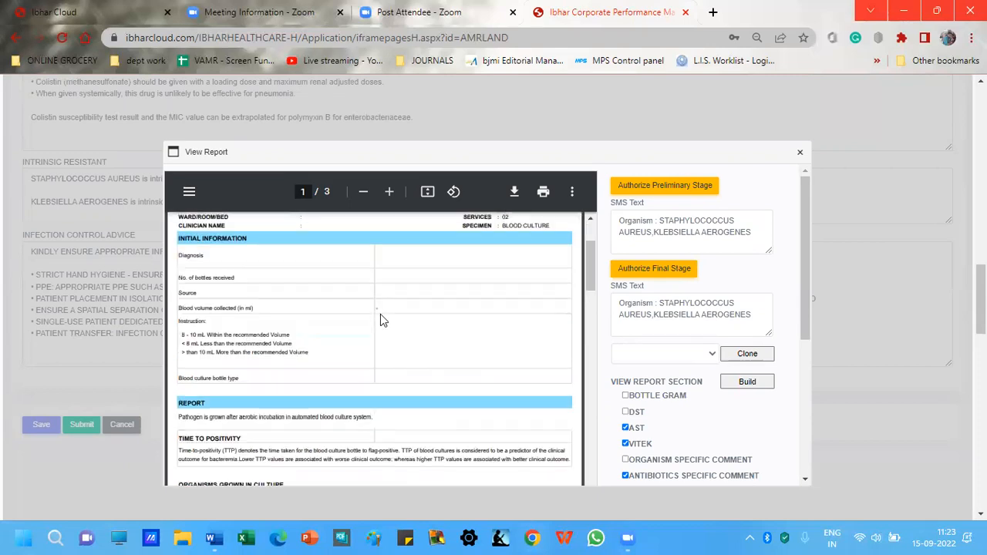
{"action": "scroll", "coordinate": [380, 314], "scroll_direction": "down", "scroll_amount": 5}
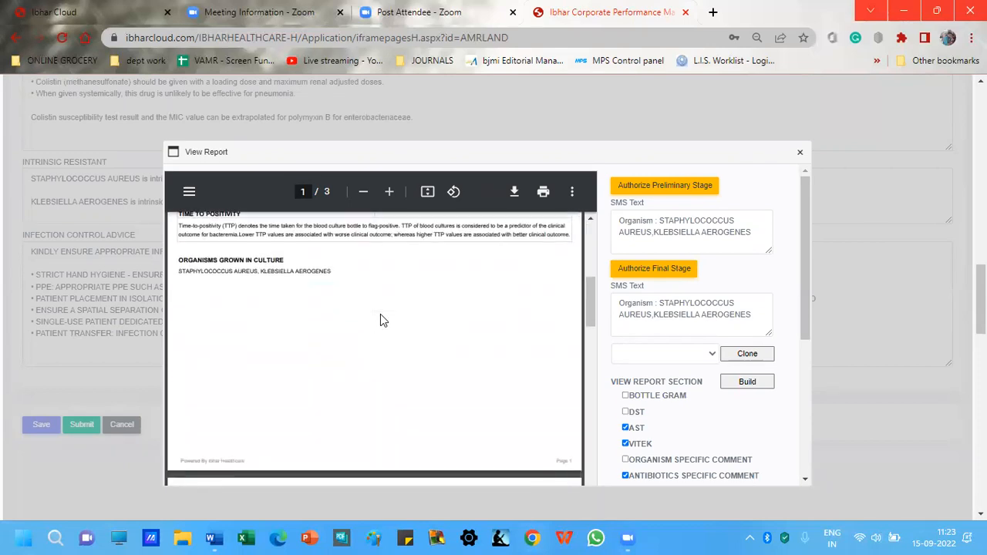
{"action": "scroll", "coordinate": [380, 313], "scroll_direction": "down", "scroll_amount": 10}
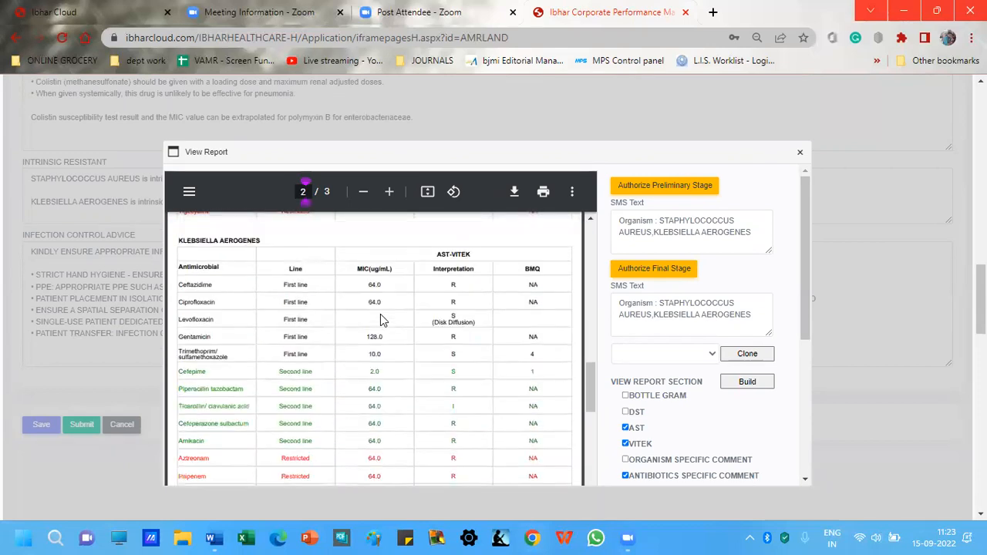
{"action": "scroll", "coordinate": [380, 314], "scroll_direction": "down", "scroll_amount": 5}
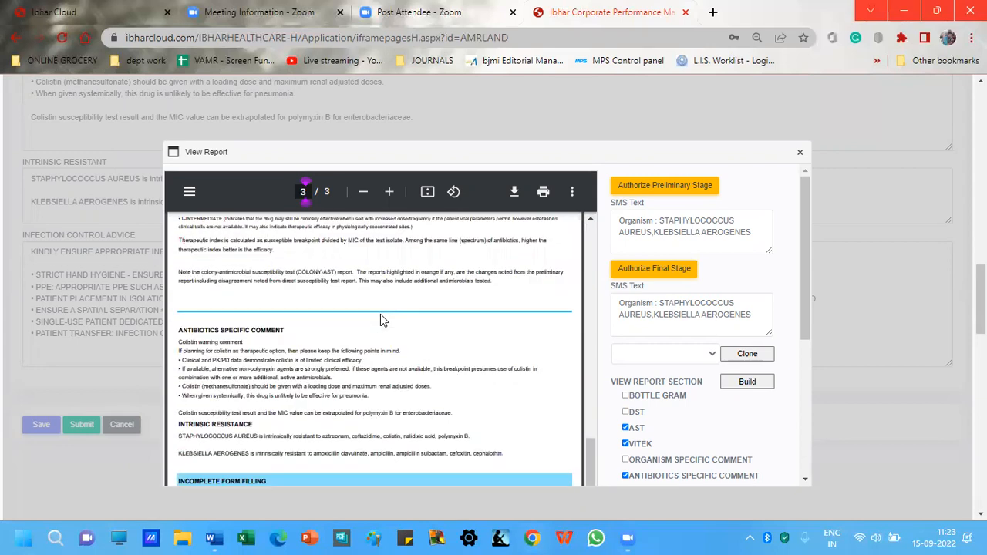
{"action": "scroll", "coordinate": [380, 314], "scroll_direction": "down", "scroll_amount": 5}
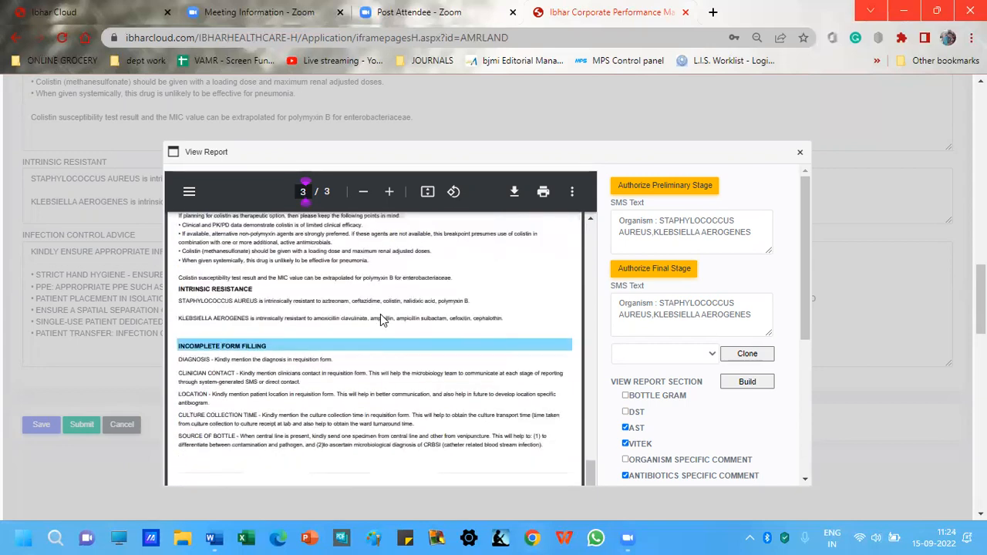
Step: Look through the selectable report sections and view options beside the culture report, and close the preview
{"action": "scroll", "coordinate": [380, 313], "scroll_direction": "down", "scroll_amount": 1}
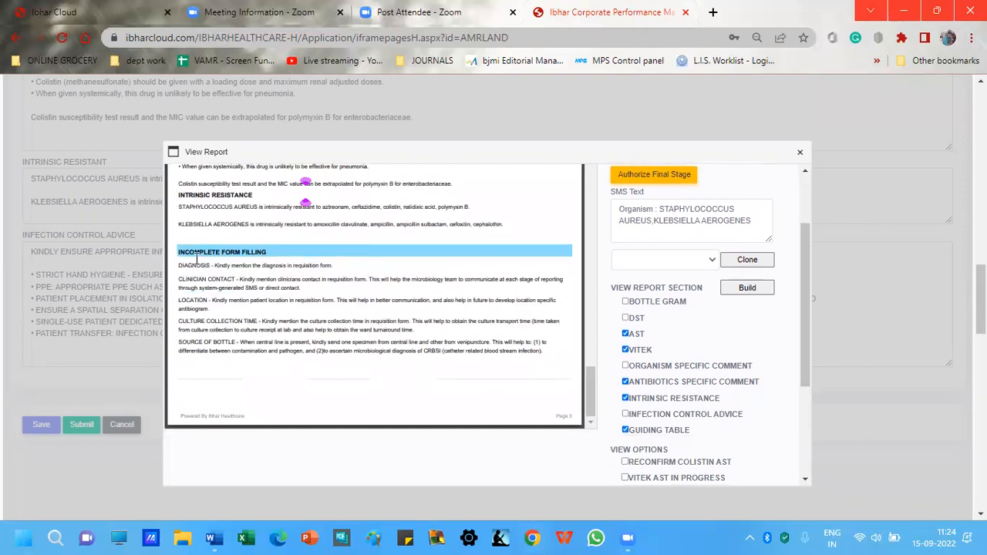
{"action": "scroll", "coordinate": [297, 332], "scroll_direction": "down", "scroll_amount": 3}
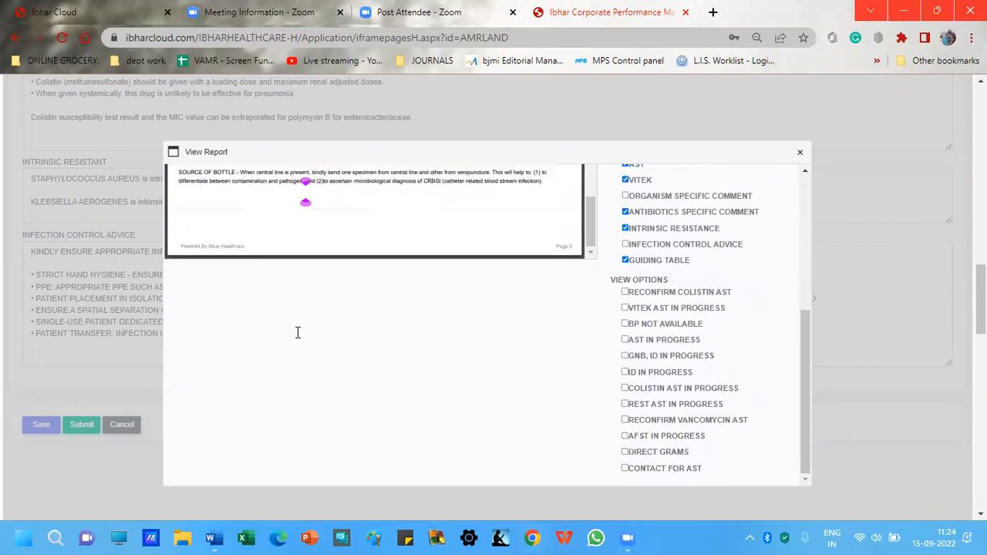
{"action": "scroll", "coordinate": [297, 333], "scroll_direction": "up", "scroll_amount": 8}
{"action": "scroll", "coordinate": [298, 332], "scroll_direction": "up", "scroll_amount": 15}
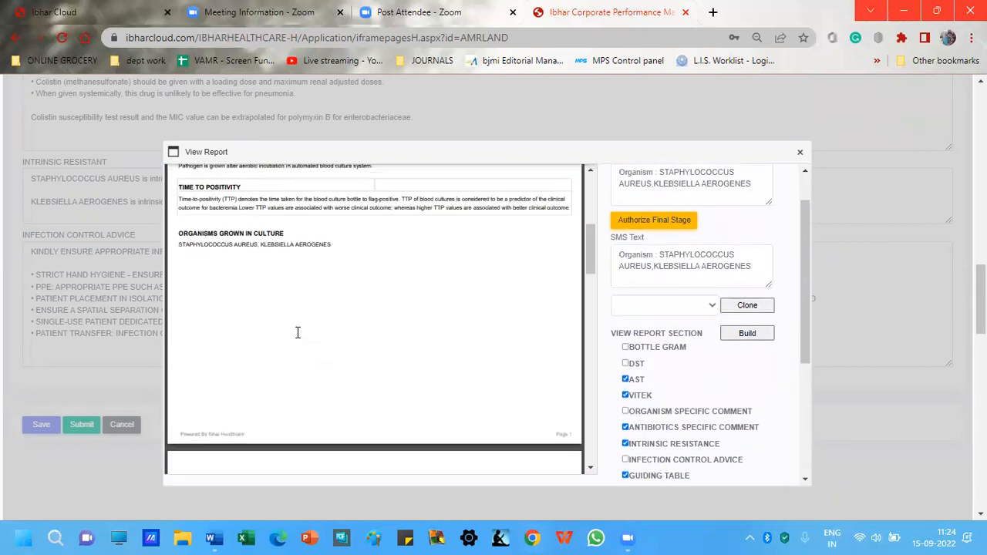
{"action": "left_click", "coordinate": [800, 152]}
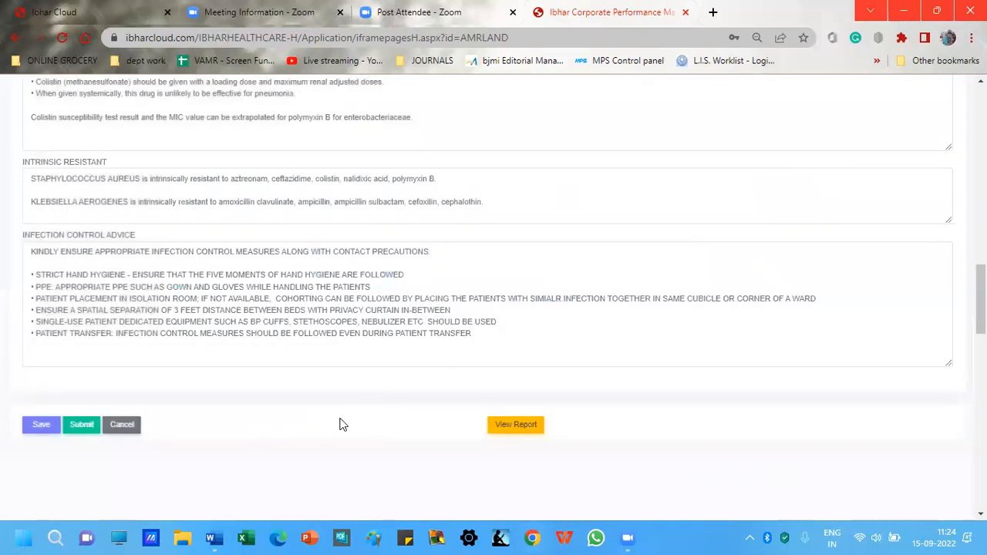
Step: Save the culture entry with its final information and infection control advice
{"action": "scroll", "coordinate": [343, 425], "scroll_direction": "up", "scroll_amount": 5}
{"action": "scroll", "coordinate": [343, 425], "scroll_direction": "down", "scroll_amount": 7}
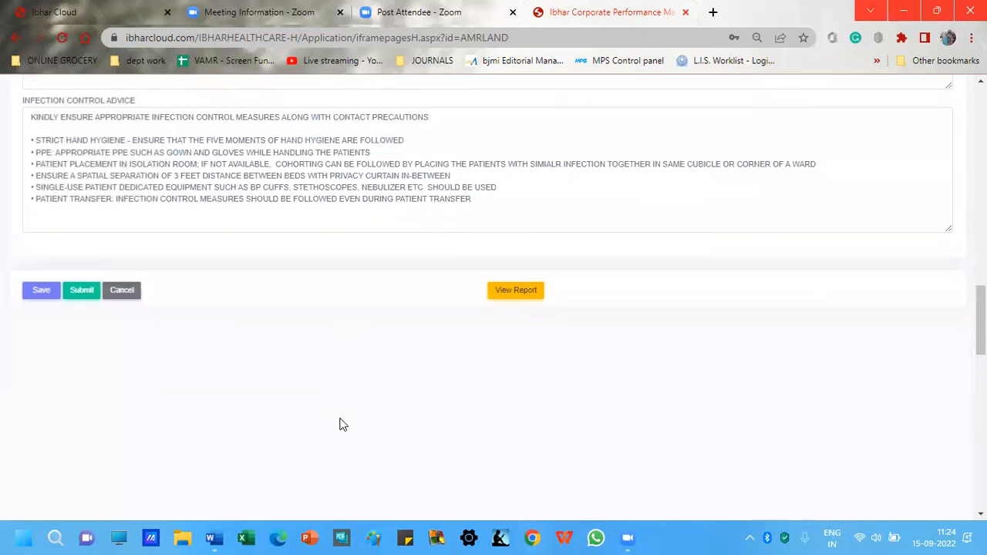
{"action": "scroll", "coordinate": [237, 403], "scroll_direction": "up", "scroll_amount": 1}
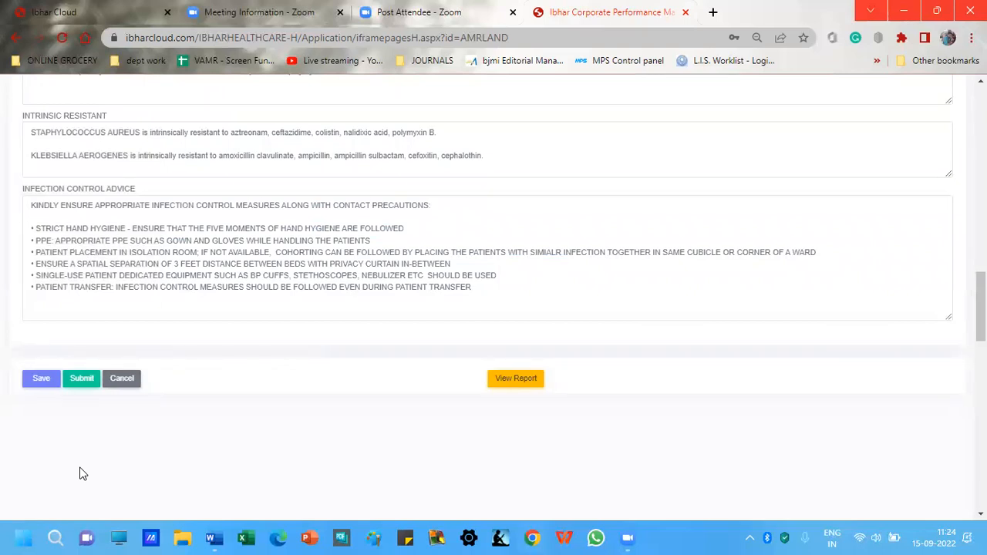
{"action": "left_click", "coordinate": [43, 384]}
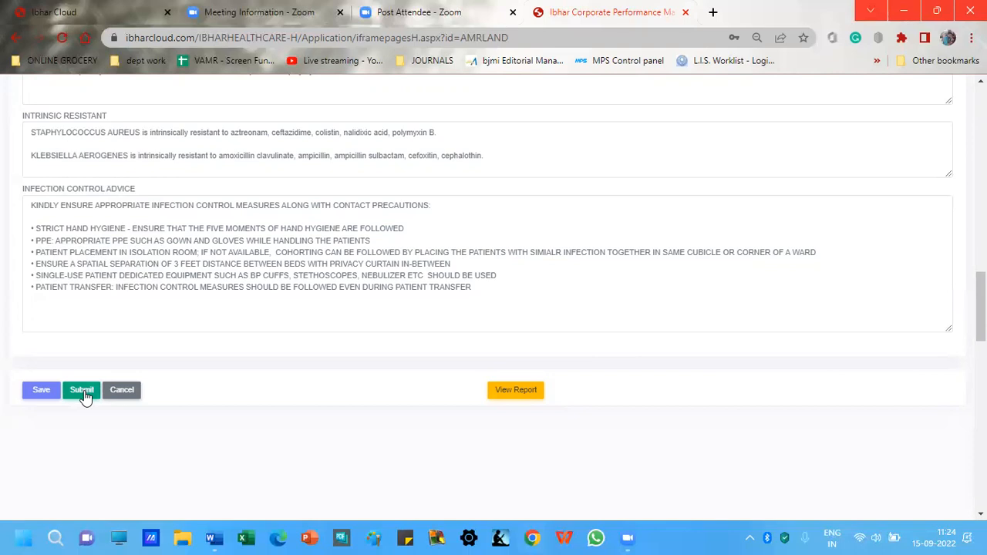
Step: Check the sample's row in the culture register and return to its culture entry
{"action": "scroll", "coordinate": [268, 416], "scroll_direction": "up", "scroll_amount": 10}
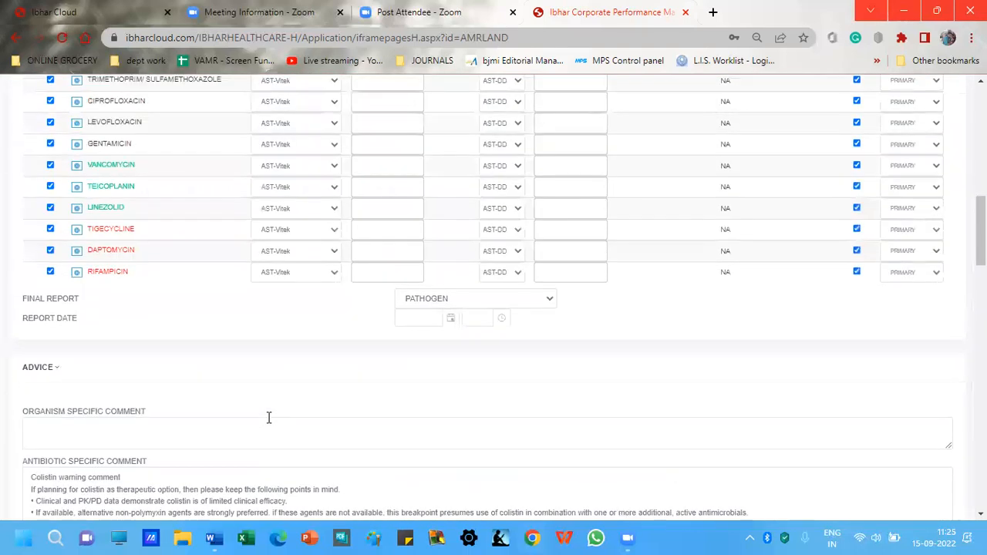
{"action": "scroll", "coordinate": [267, 416], "scroll_direction": "up", "scroll_amount": 2}
{"action": "scroll", "coordinate": [268, 416], "scroll_direction": "up", "scroll_amount": 5}
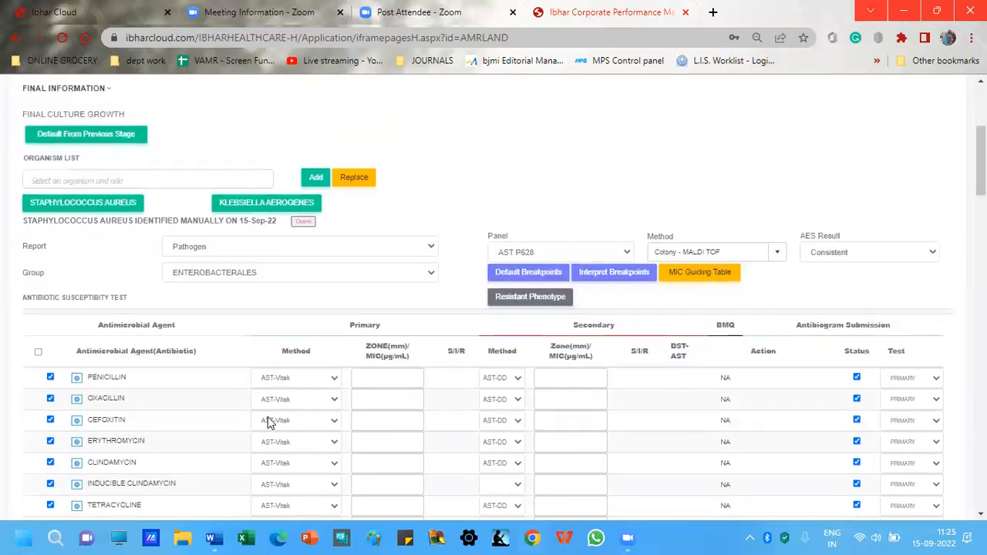
{"action": "scroll", "coordinate": [461, 358], "scroll_direction": "up", "scroll_amount": 2}
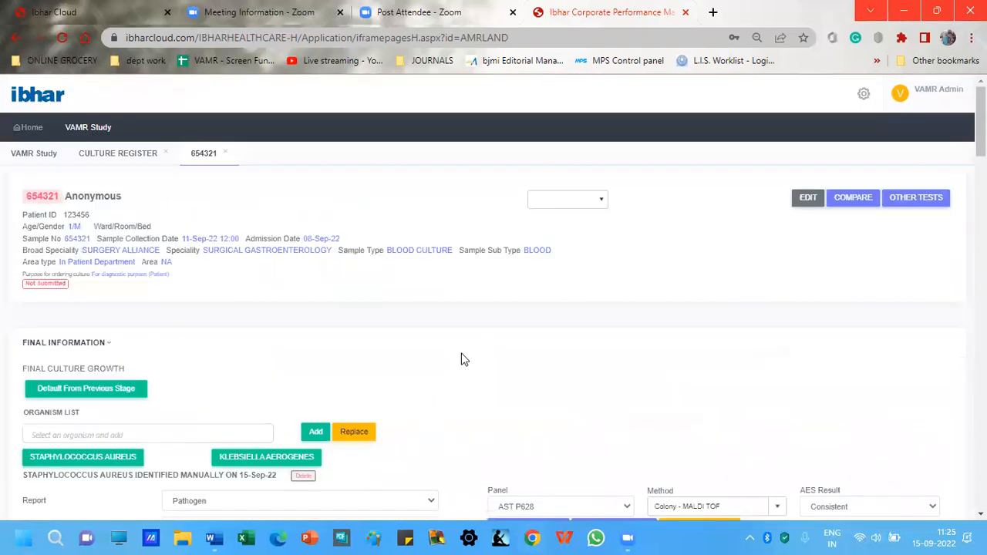
{"action": "left_click", "coordinate": [118, 158]}
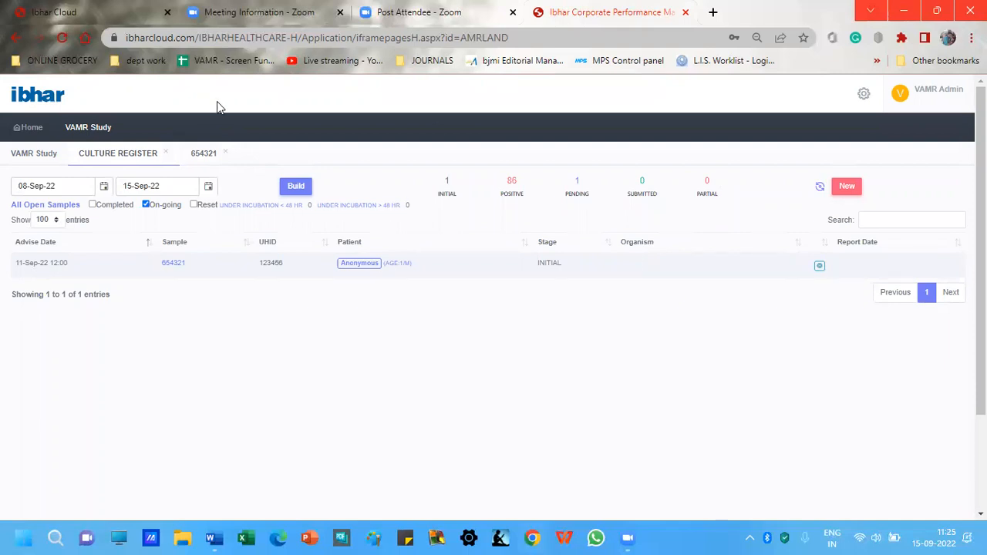
{"action": "left_click", "coordinate": [203, 157]}
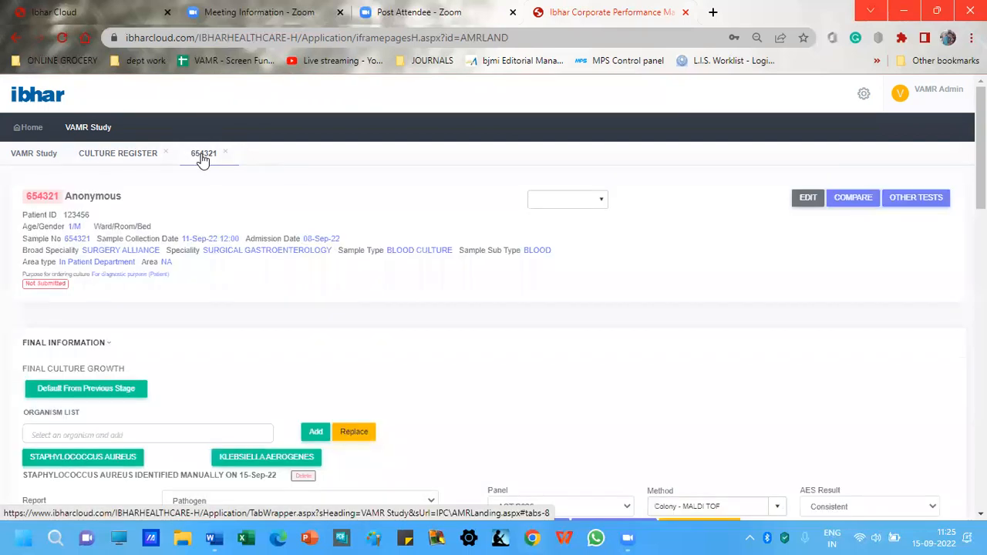
{"action": "left_click", "coordinate": [129, 158]}
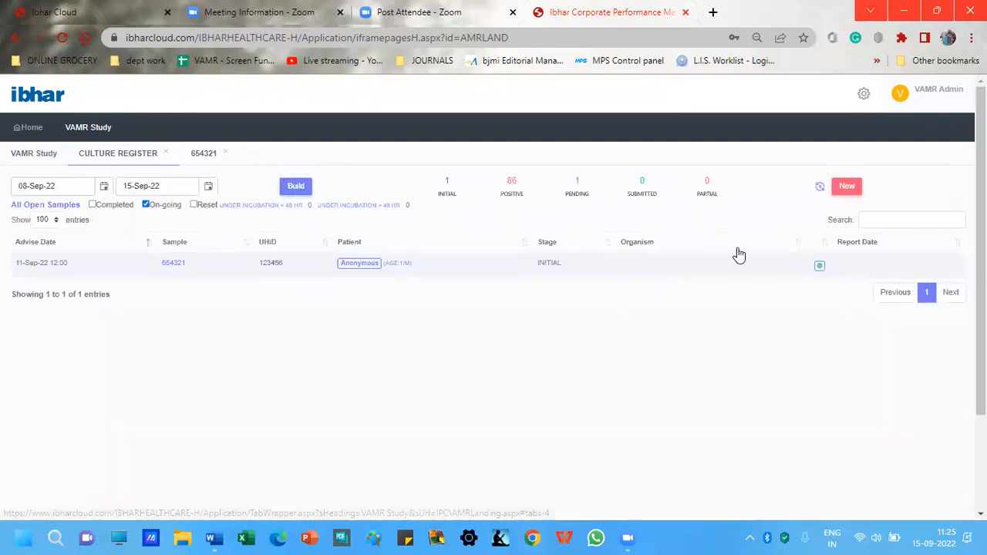
{"action": "left_click", "coordinate": [205, 158]}
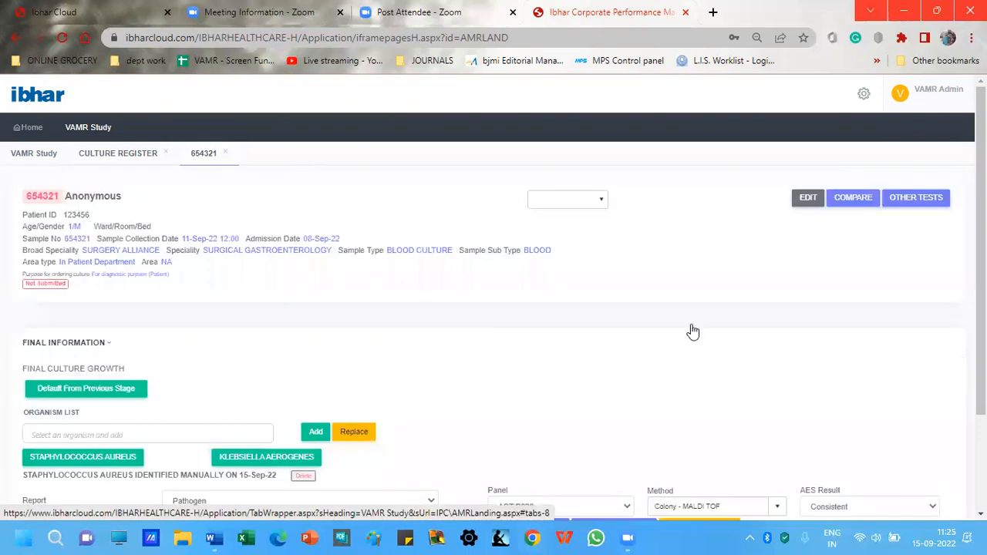
Step: Look over the STAPHYLOCOCCUS AUREUS susceptibility table and go back to the culture register
{"action": "scroll", "coordinate": [692, 331], "scroll_direction": "down", "scroll_amount": 5}
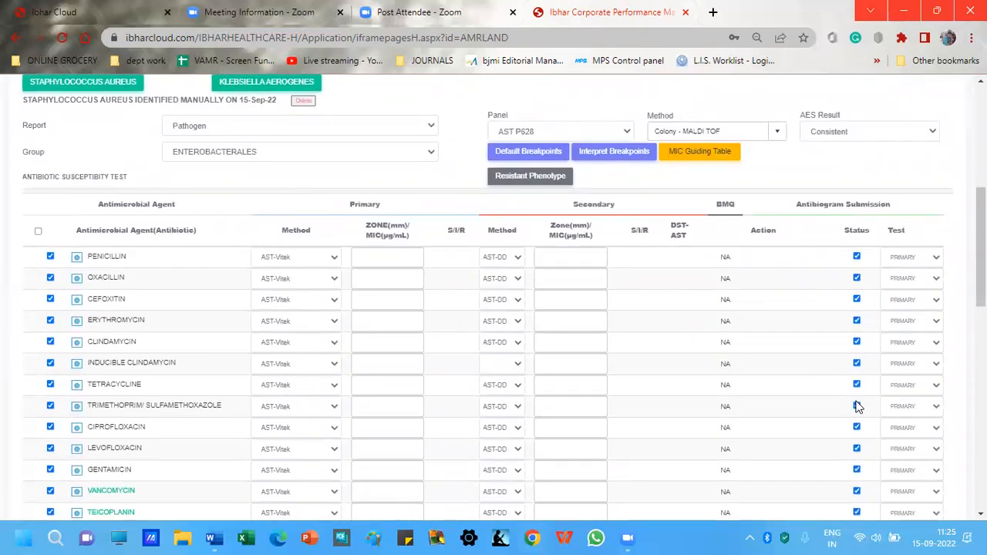
{"action": "scroll", "coordinate": [858, 408], "scroll_direction": "down", "scroll_amount": 2}
{"action": "scroll", "coordinate": [858, 408], "scroll_direction": "up", "scroll_amount": 8}
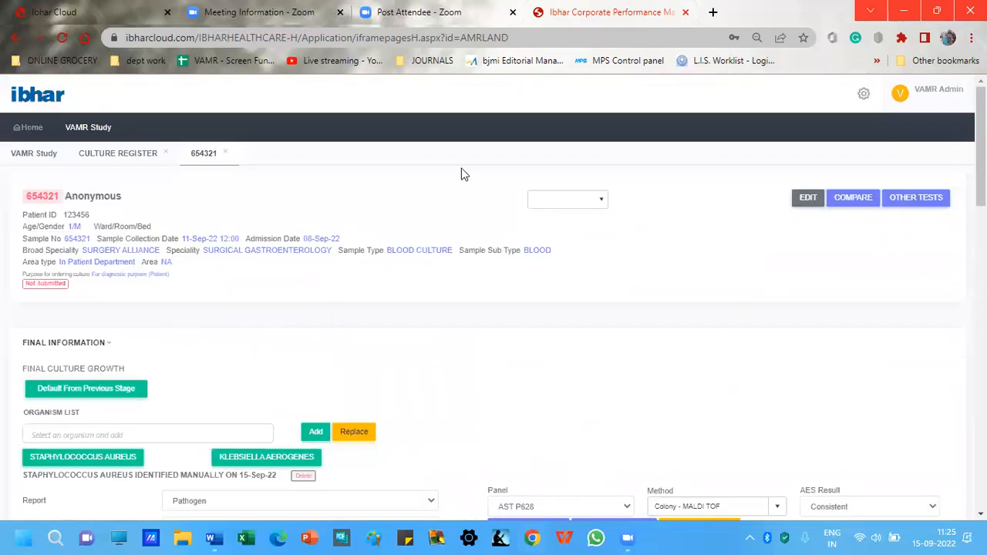
{"action": "left_click", "coordinate": [137, 158]}
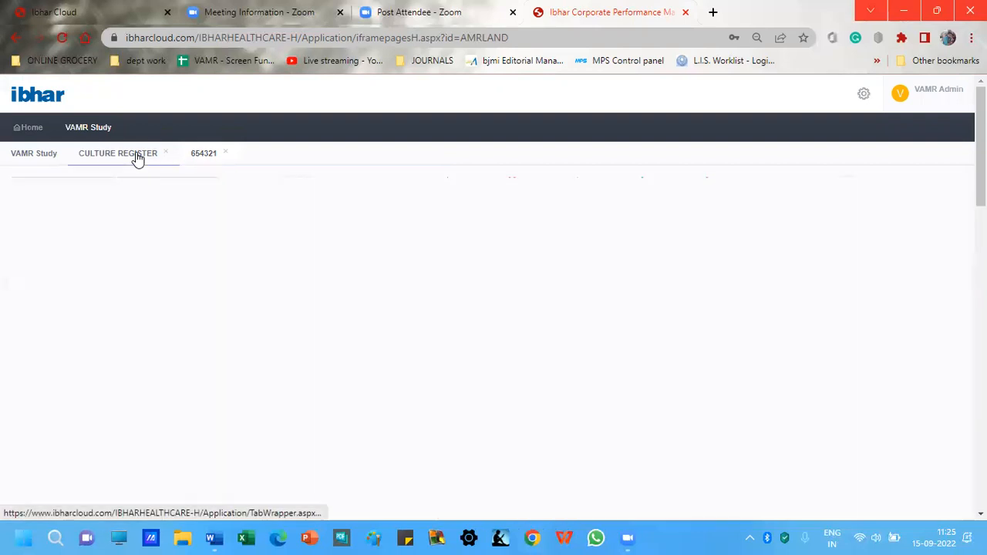